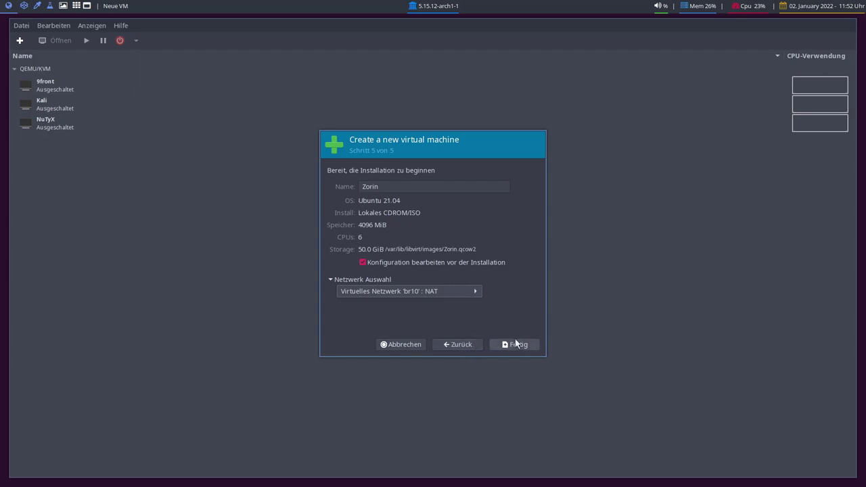
# Finish the new-VM wizard and set the firmware to UEFI OVMF_CODE.fd.
pyautogui.click(516, 345)
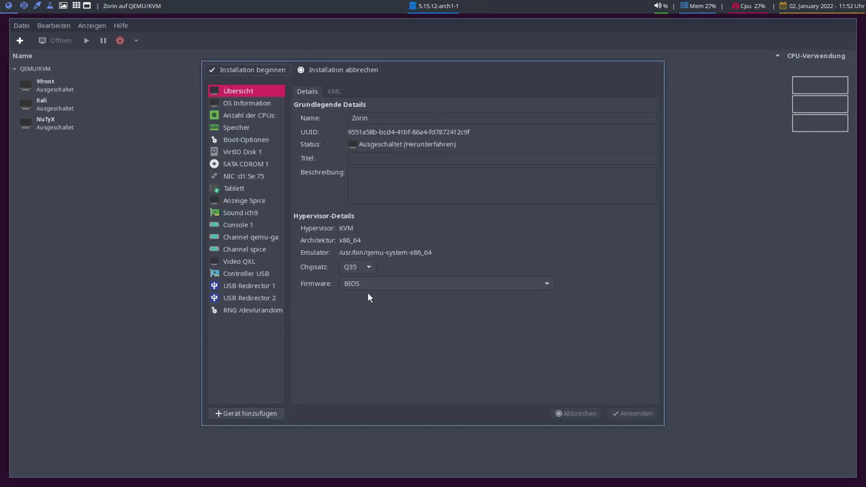
pyautogui.click(359, 283)
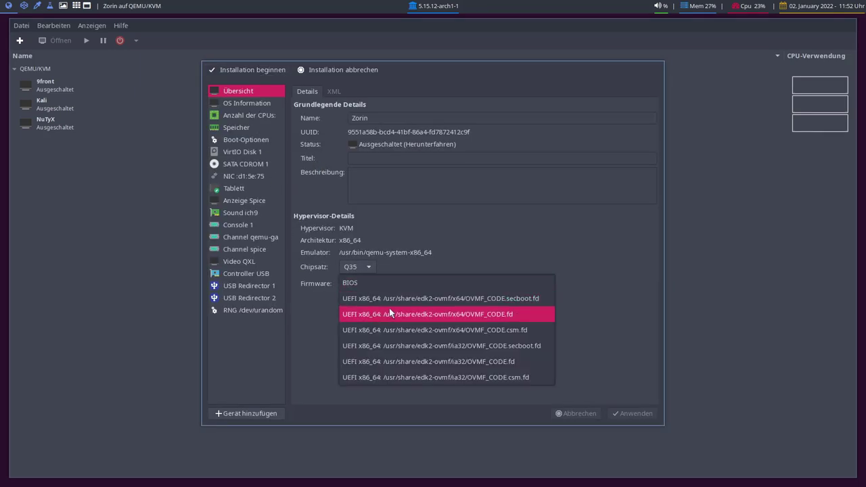
pyautogui.click(389, 308)
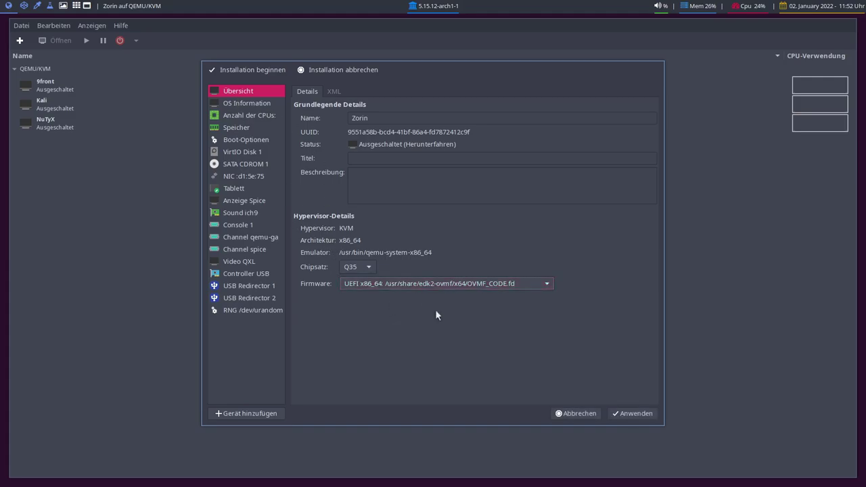
pyautogui.click(617, 413)
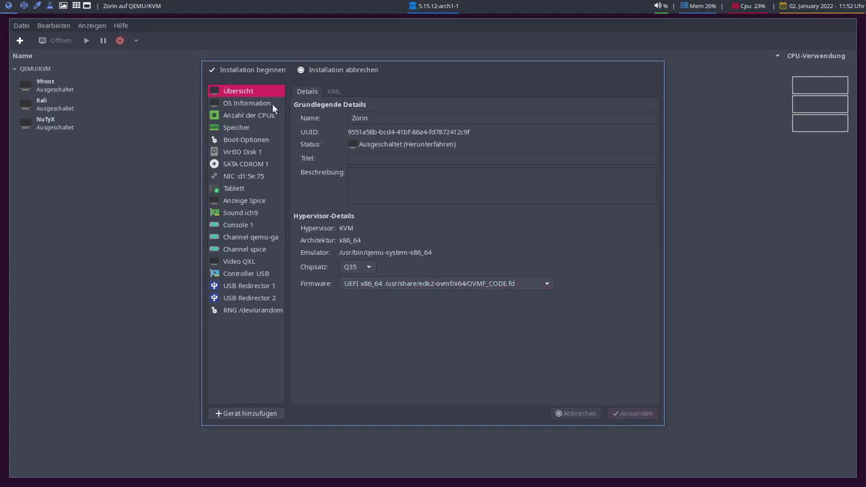
# Switch the video model to Virtio and begin the installation.
pyautogui.click(243, 153)
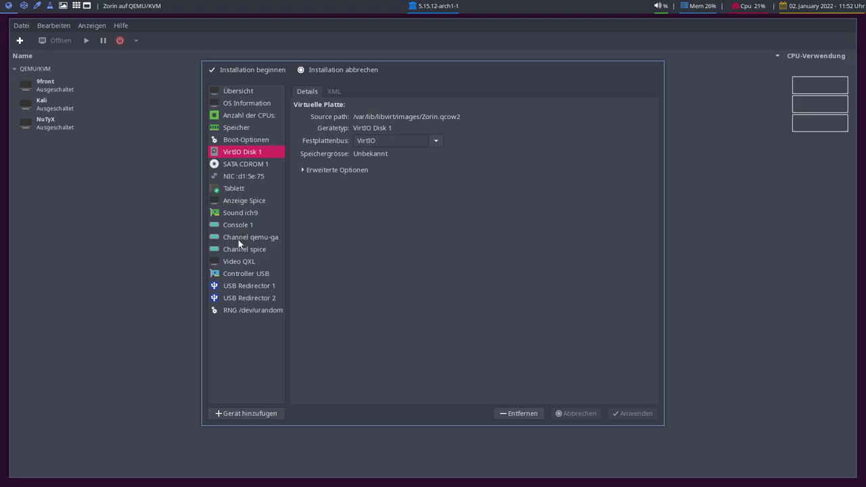
pyautogui.click(239, 261)
pyautogui.click(392, 116)
pyautogui.click(383, 148)
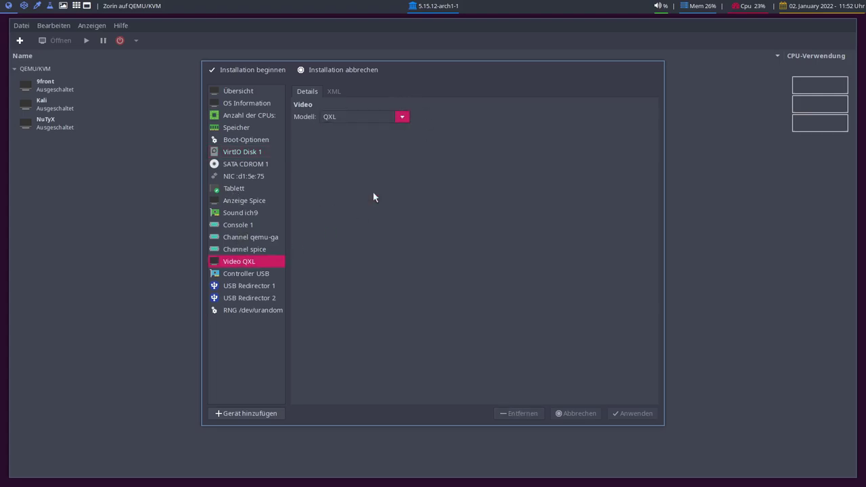
pyautogui.click(633, 413)
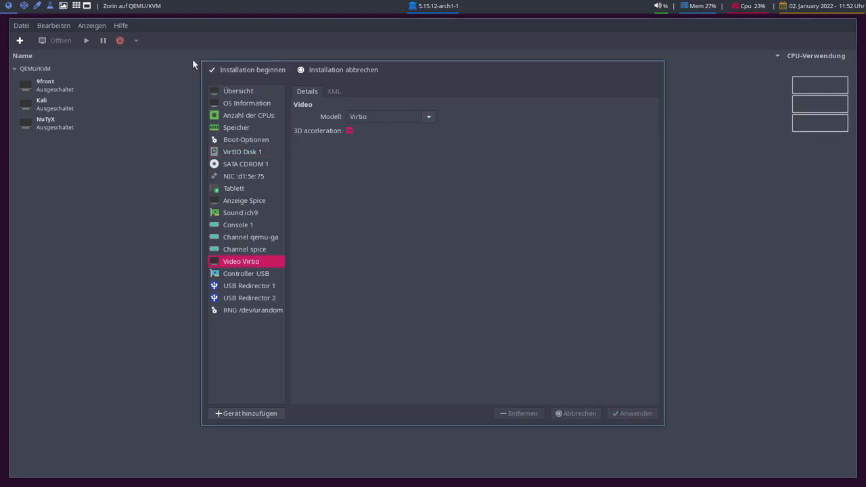
pyautogui.click(269, 71)
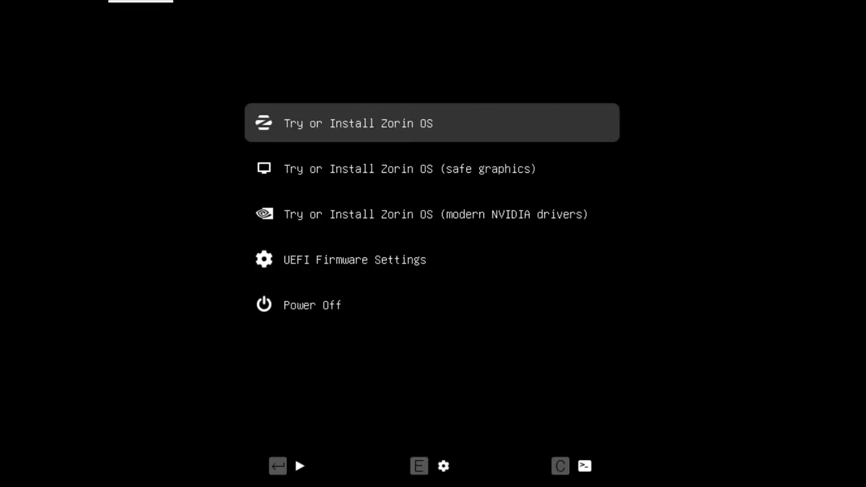
# Halt the GRUB countdown, browse the boot entries, and boot 'Try or Install Zorin OS'.
pyautogui.press('Down')
pyautogui.press('Up')
pyautogui.press('Down')
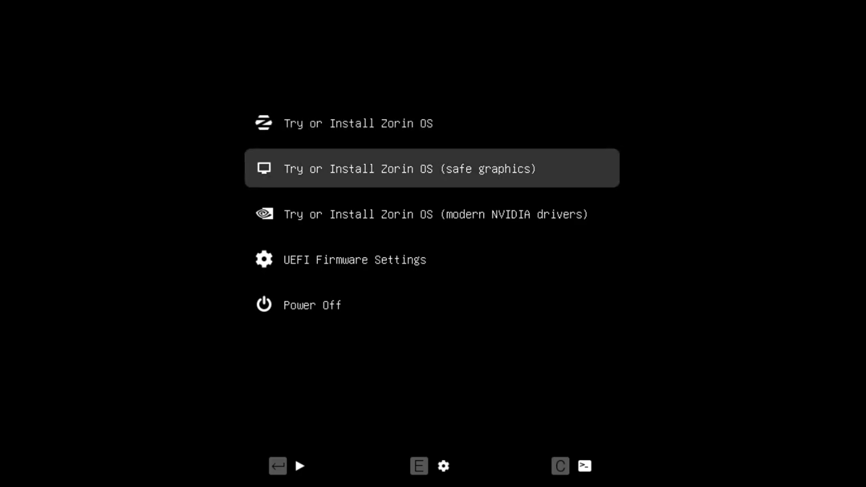
pyautogui.press('Up')
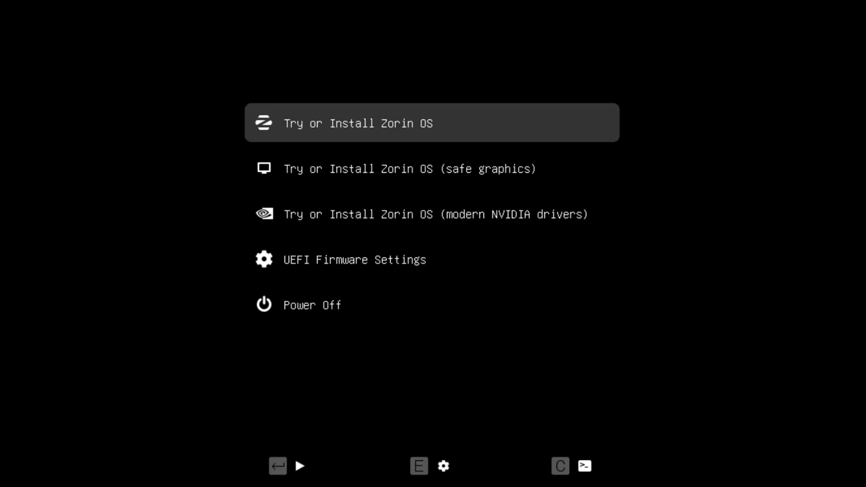
pyautogui.press('Down')
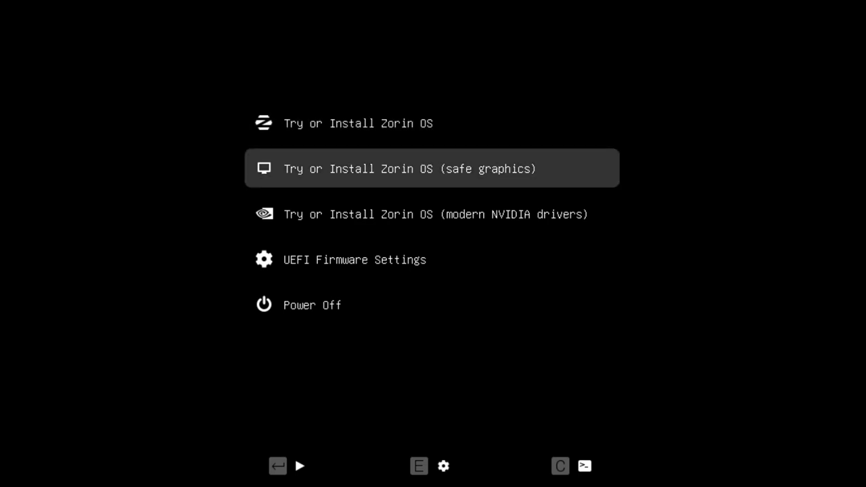
pyautogui.press('Up')
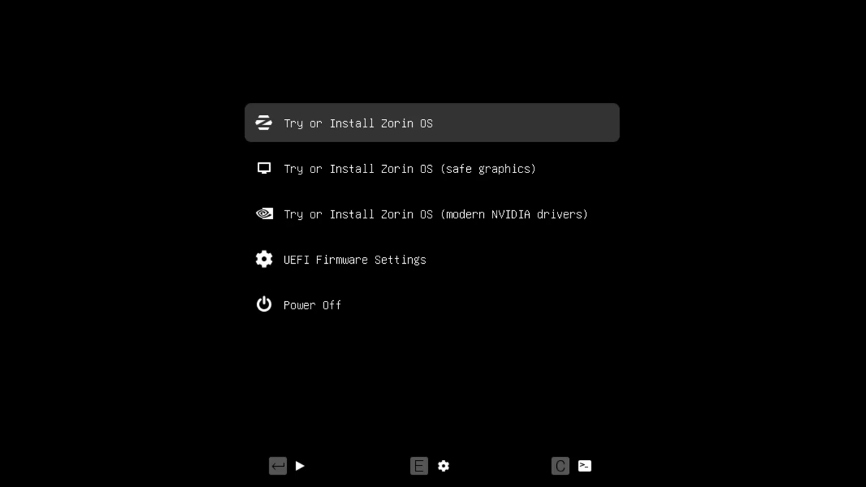
pyautogui.press('Down')
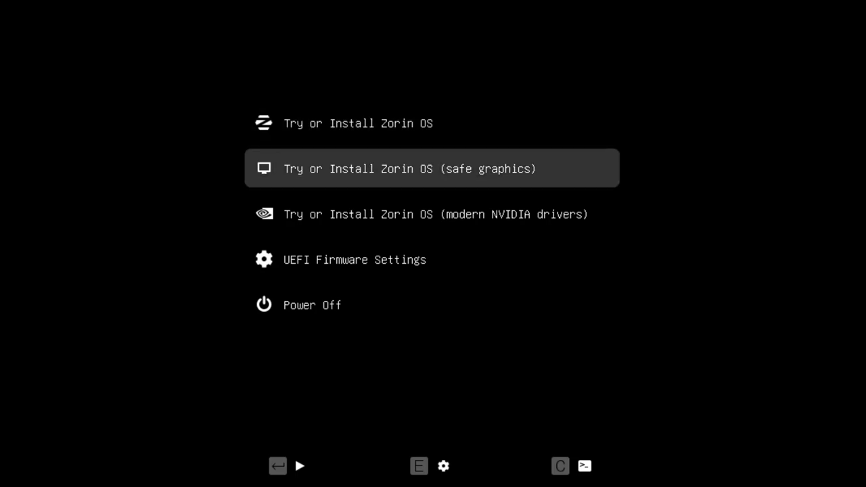
pyautogui.press('Down')
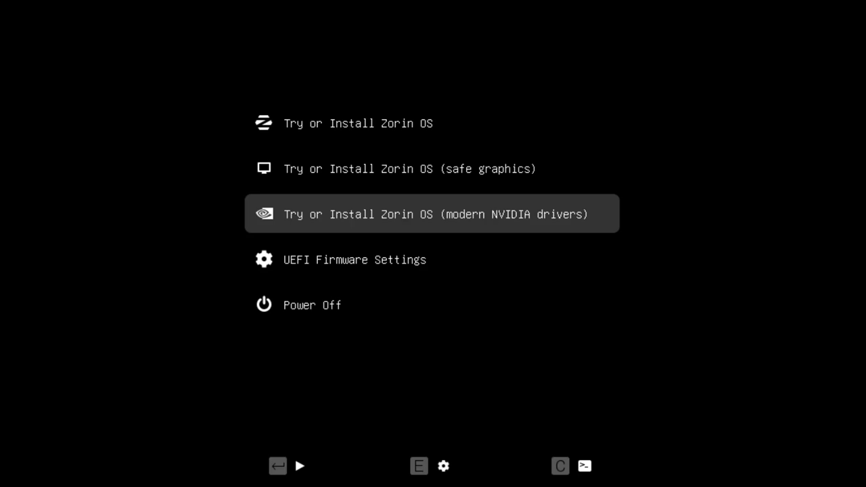
pyautogui.press('Down')
pyautogui.press('Down')
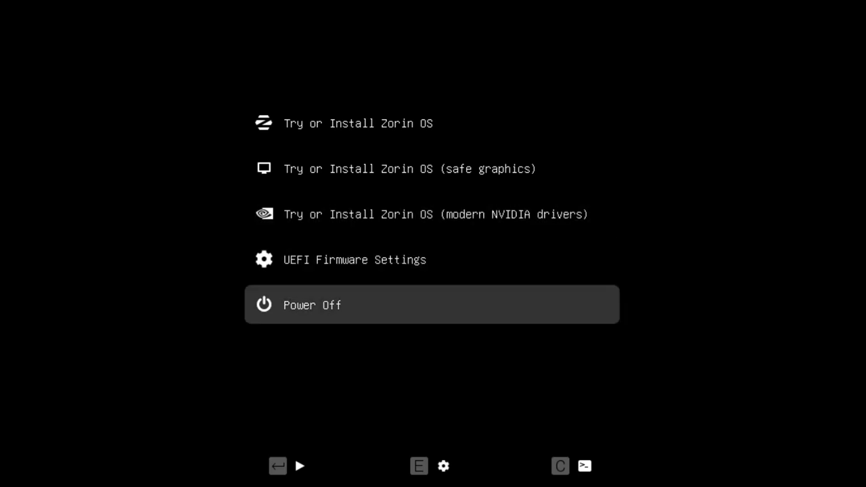
pyautogui.press('Up')
pyautogui.press('Up')
pyautogui.press('Up')
pyautogui.press('Up')
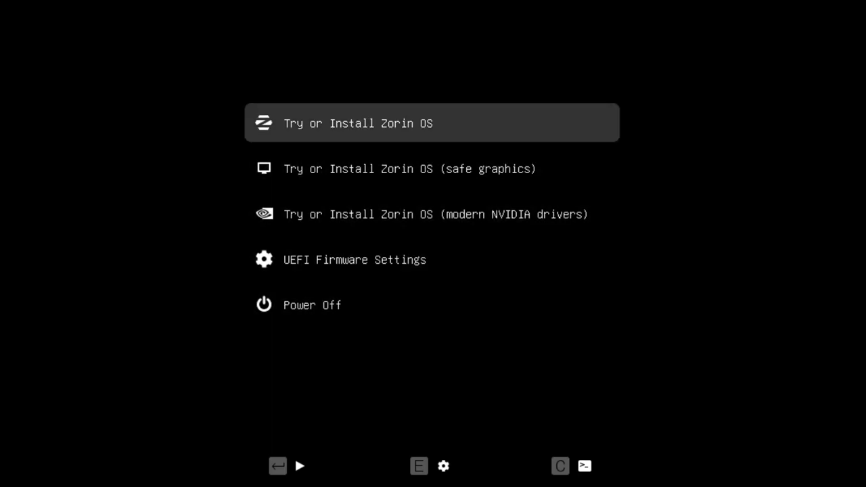
pyautogui.press('Return')
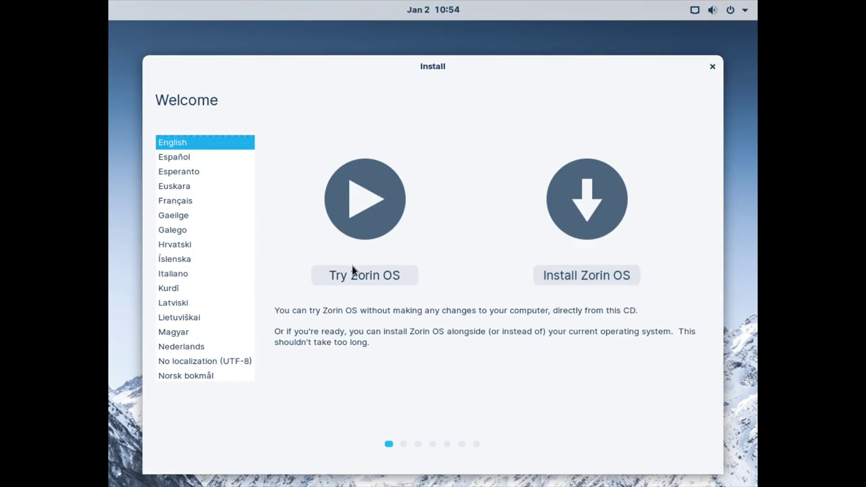
# Pick Deutsch in the language list and choose 'Zorin OS ausprobieren'.
pyautogui.scroll(-2, 181, 221)
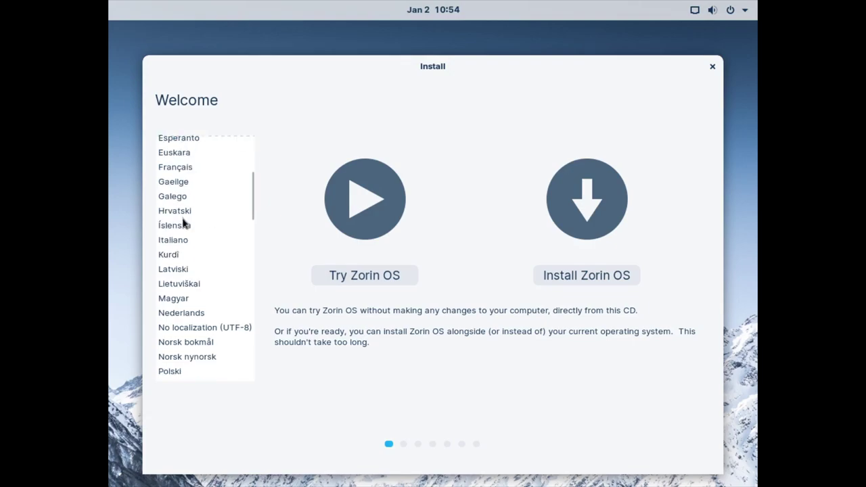
pyautogui.scroll(-5, 183, 223)
pyautogui.scroll(10, 192, 249)
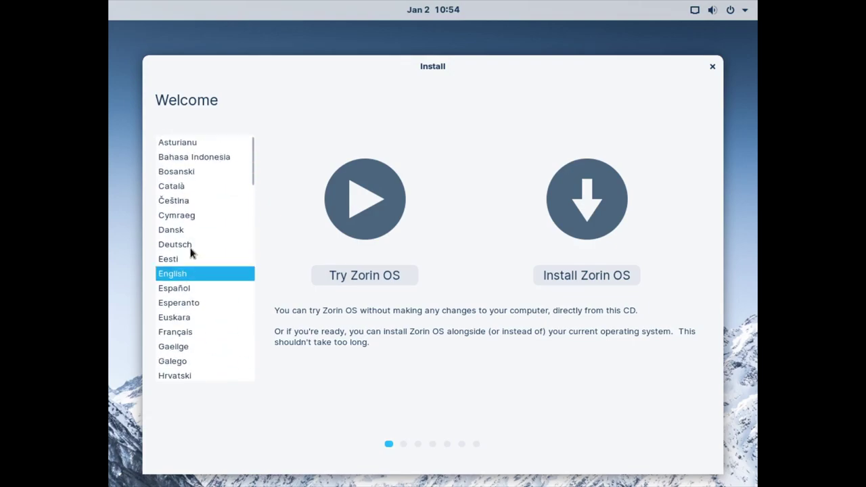
pyautogui.click(185, 246)
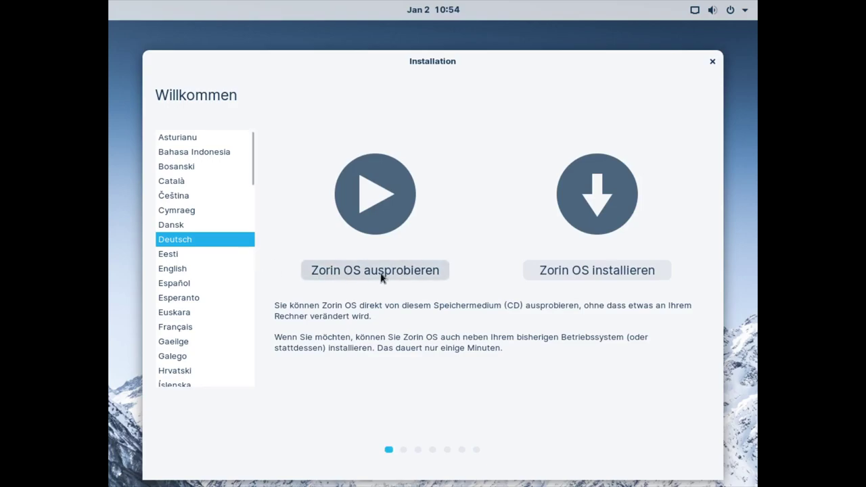
pyautogui.click(317, 272)
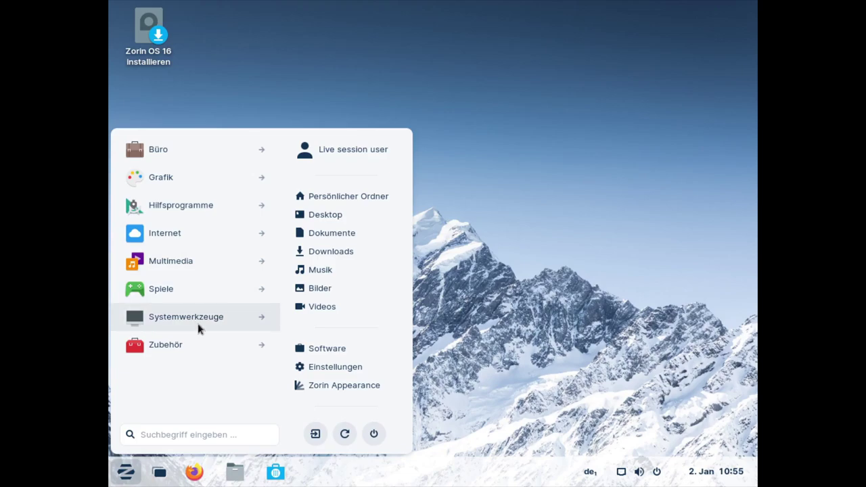
# Open Einstellungen from the Systemwerkzeuge section of the Start menu.
pyautogui.click(197, 318)
pyautogui.click(333, 367)
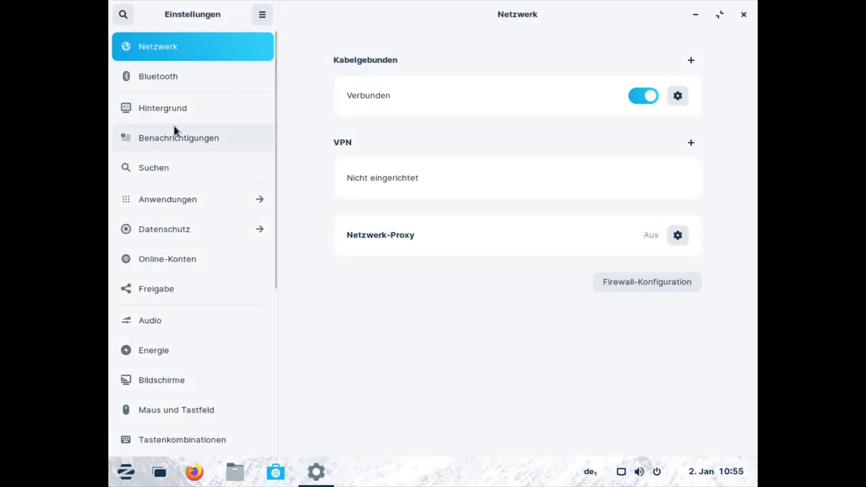
pyautogui.scroll(-2, 188, 203)
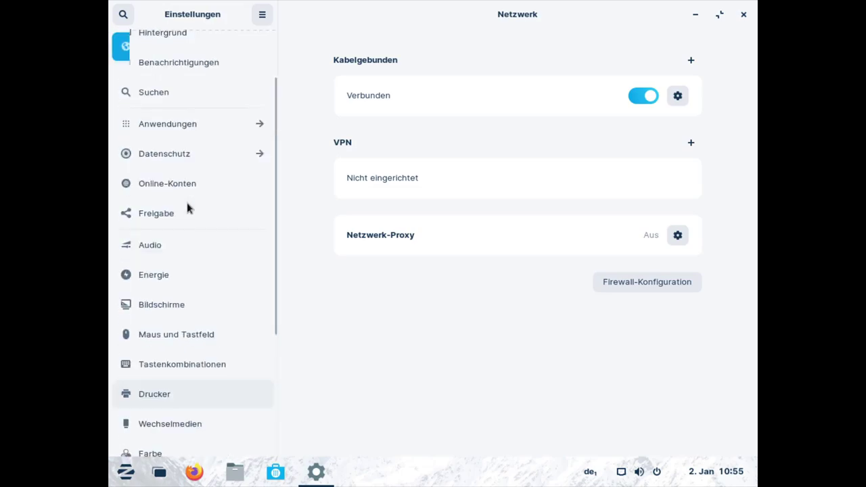
pyautogui.scroll(2, 180, 197)
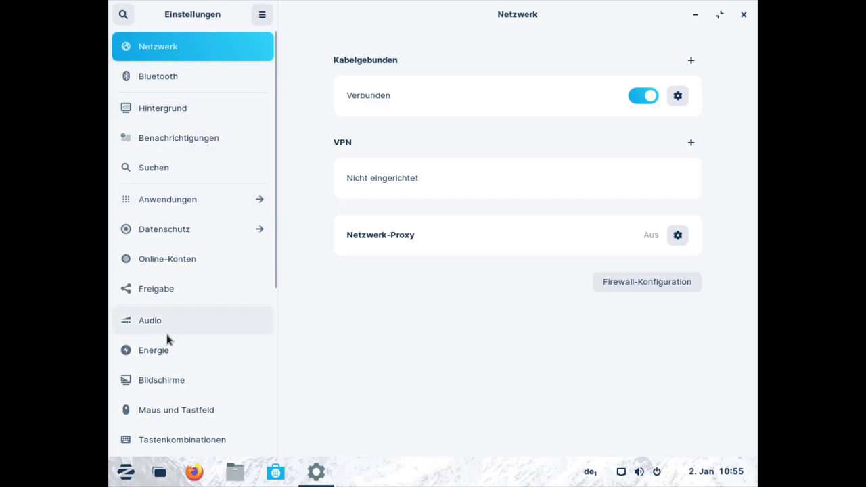
pyautogui.scroll(-8, 167, 334)
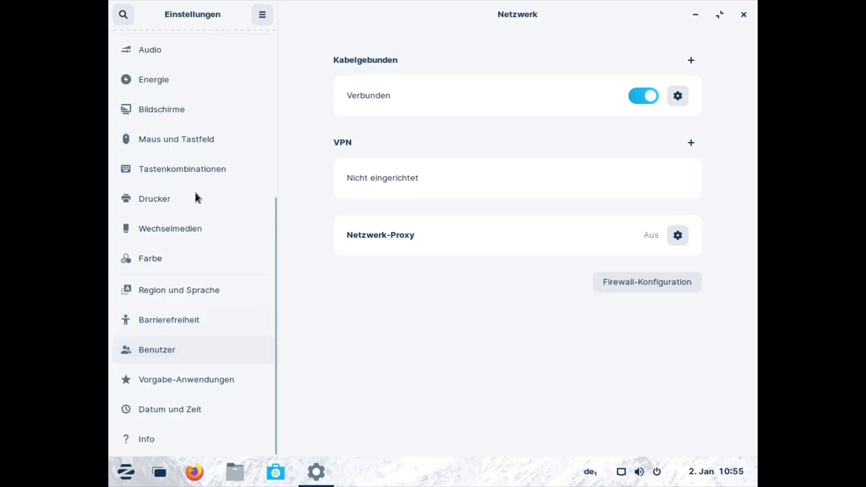
# Set the Bildschirme resolution to 1920 × 1080 (16:9), keep it, and close Settings.
pyautogui.click(181, 112)
pyautogui.click(652, 127)
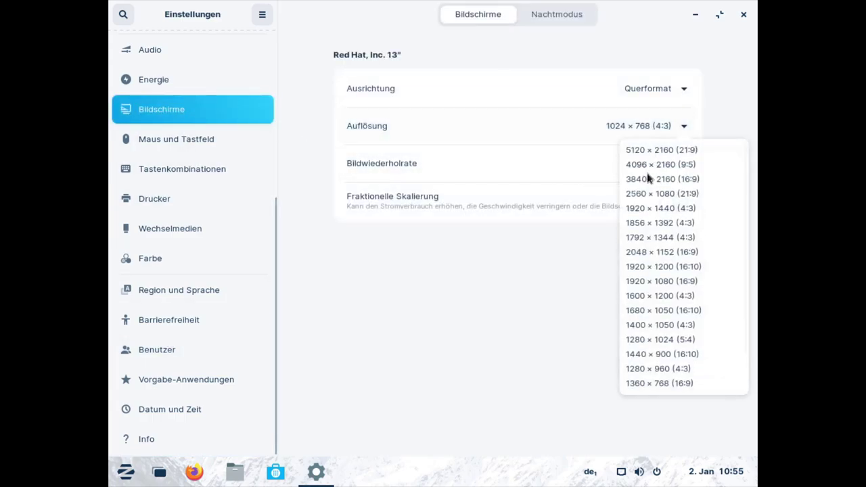
pyautogui.click(655, 281)
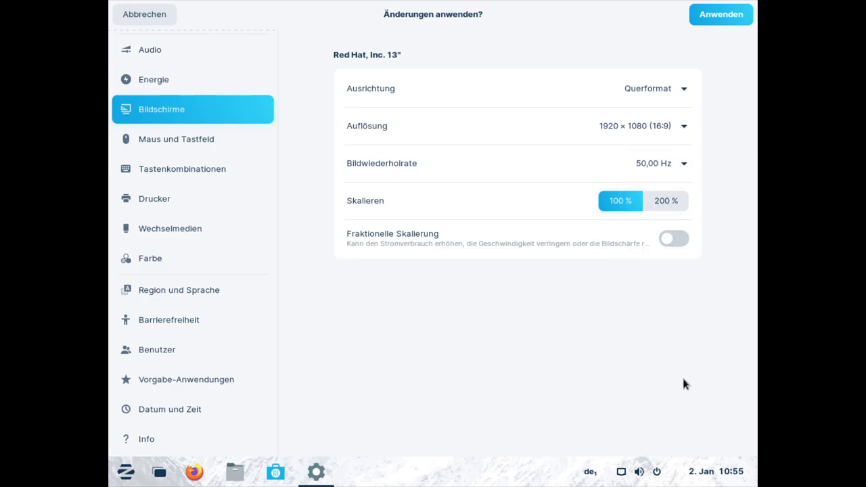
pyautogui.click(722, 15)
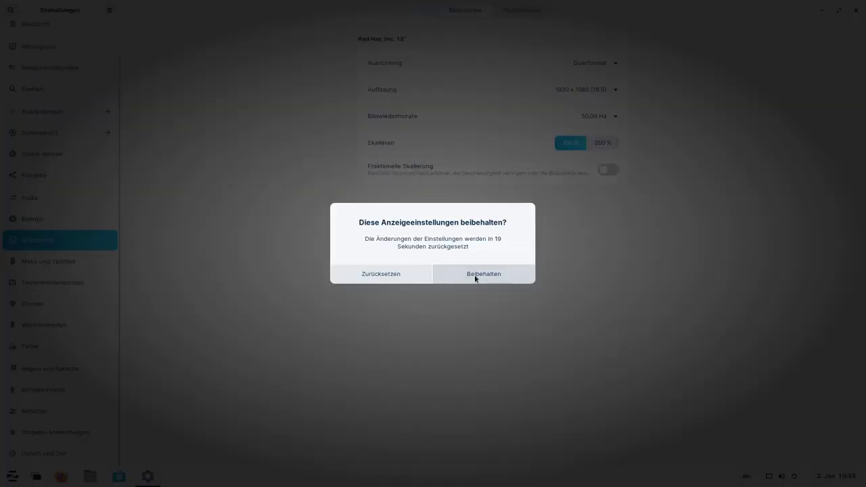
pyautogui.click(475, 280)
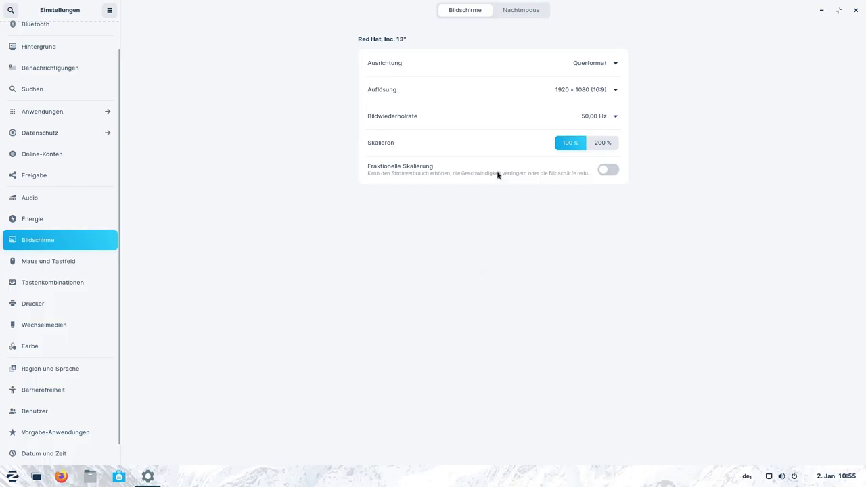
pyautogui.click(855, 10)
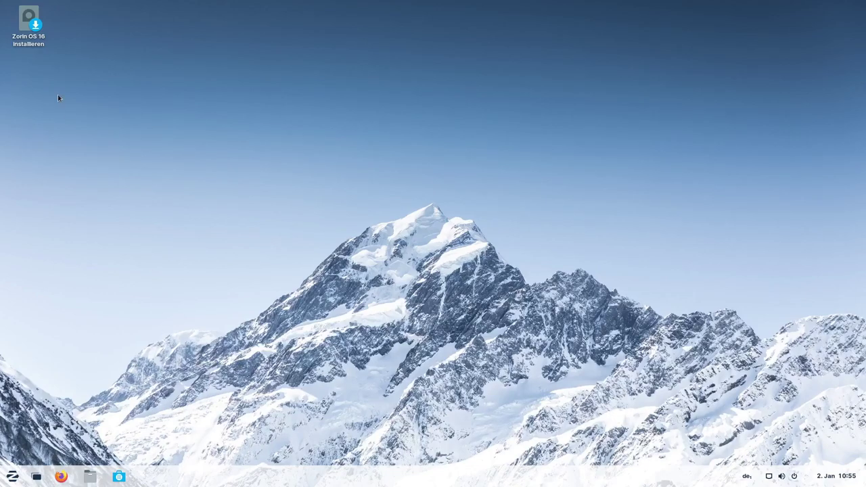
# Launch the Zorin OS 16 installer and continue with Deutsch language and German keyboard.
pyautogui.doubleClick(27, 43)
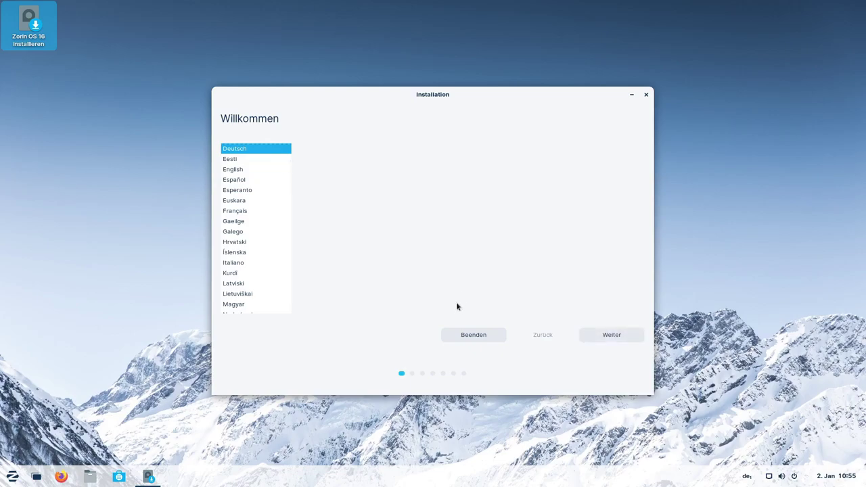
pyautogui.click(613, 335)
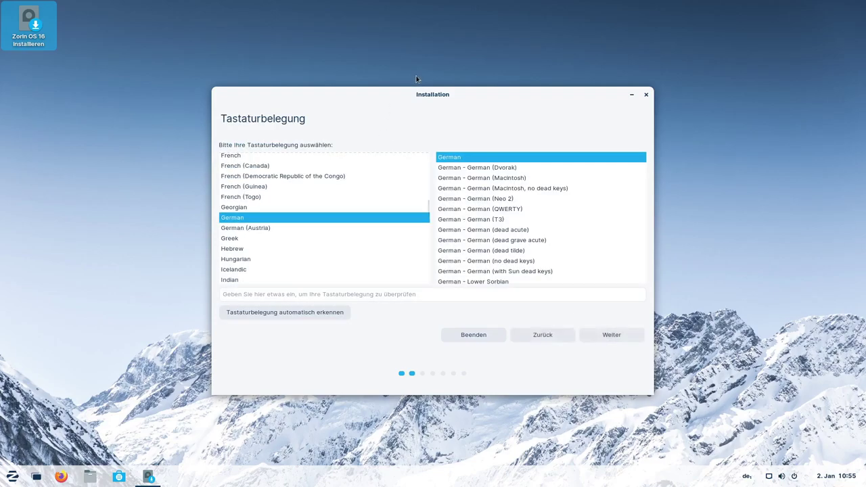
pyautogui.moveTo(432, 96); pyautogui.dragTo(390, 102)
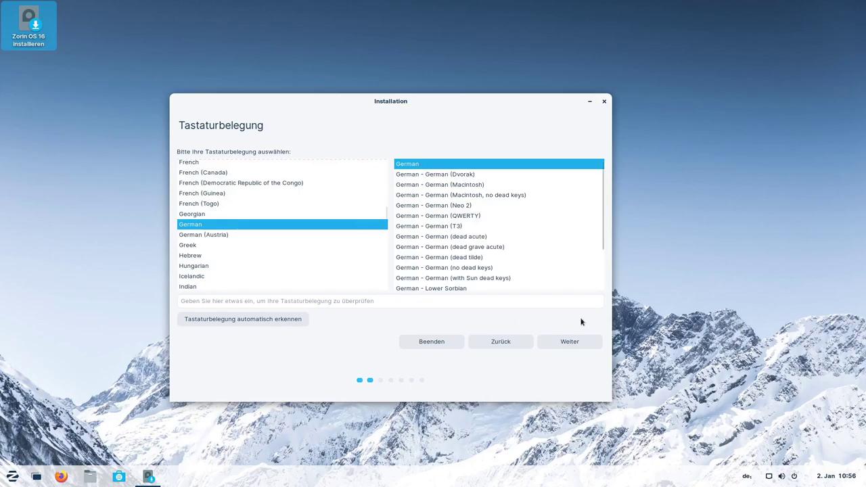
pyautogui.click(567, 344)
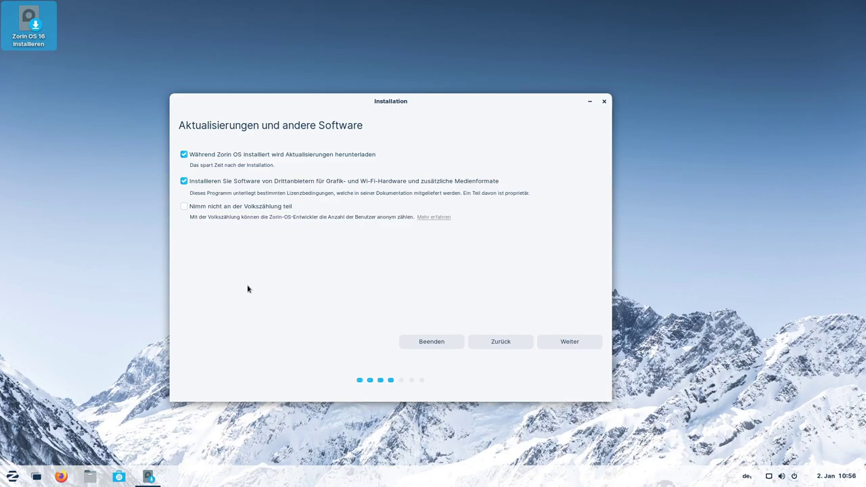
# Tick 'Nimm nicht an der Volkszählung teil' and continue to Installationsart.
pyautogui.click(184, 206)
pyautogui.click(572, 344)
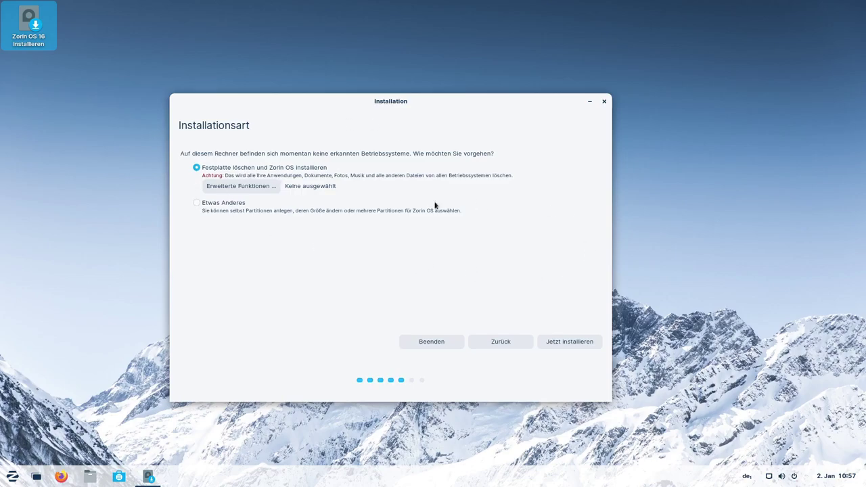
# Choose erase-disk install, review the ESP and ext4 partitions on vda, and confirm.
pyautogui.click(568, 343)
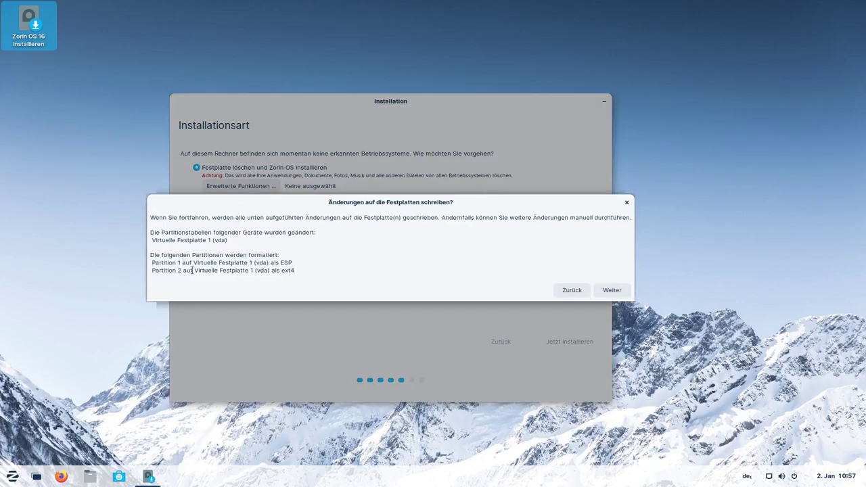
pyautogui.doubleClick(282, 262)
pyautogui.click(283, 263)
pyautogui.moveTo(264, 271); pyautogui.dragTo(288, 271)
pyautogui.click(291, 273)
pyautogui.click(612, 291)
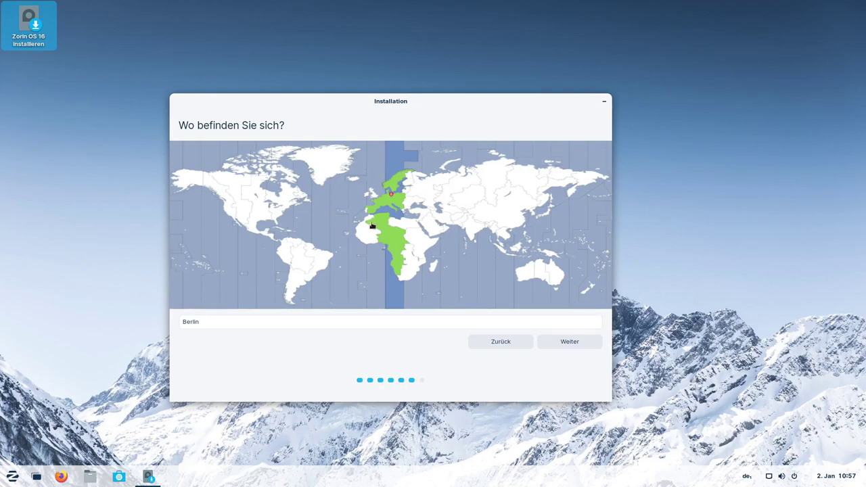
# Accept Berlin as location and enter the user's name, username and password twice.
pyautogui.click(566, 340)
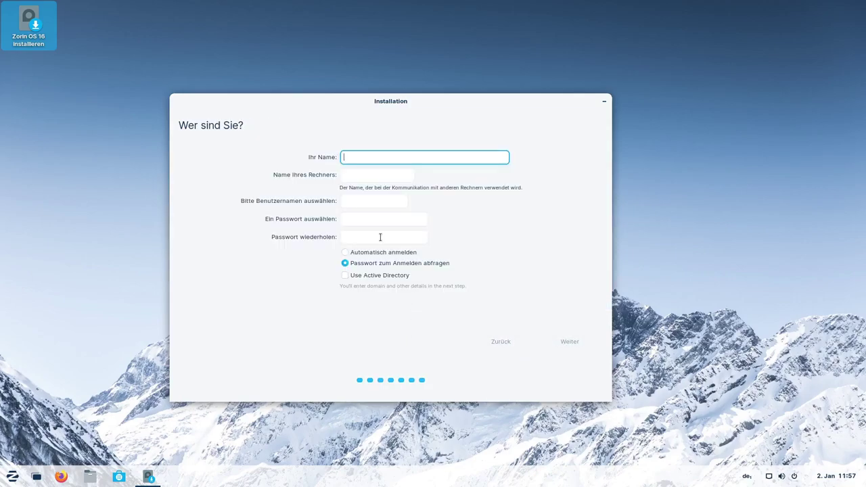
pyautogui.write('Tap')
pyautogui.press('Tab')
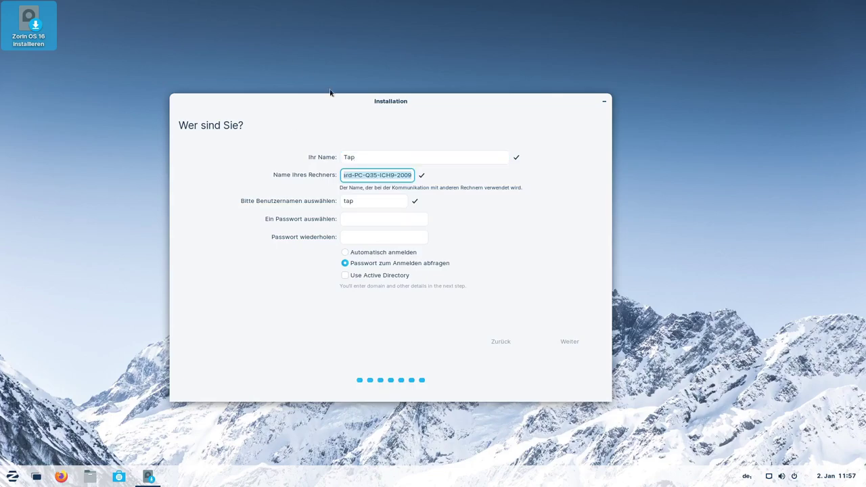
pyautogui.click(382, 159)
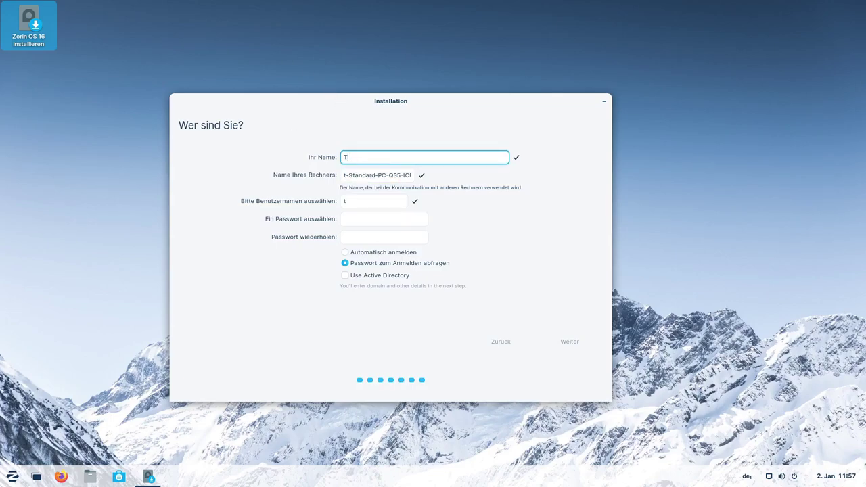
pyautogui.press('Tab')
pyautogui.press('Tab')
pyautogui.press('Tab')
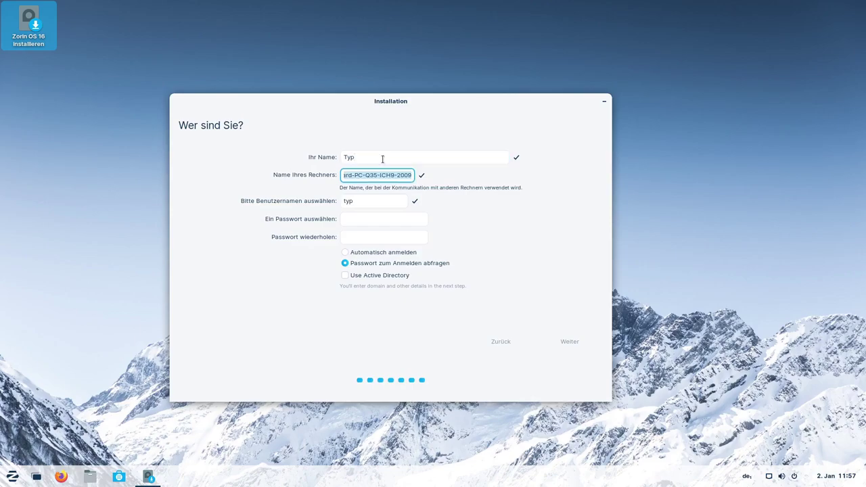
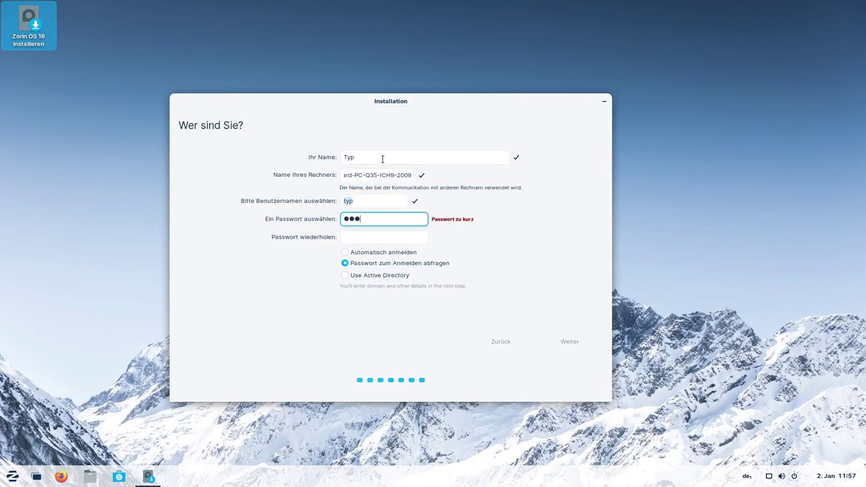
pyautogui.press('Tab')
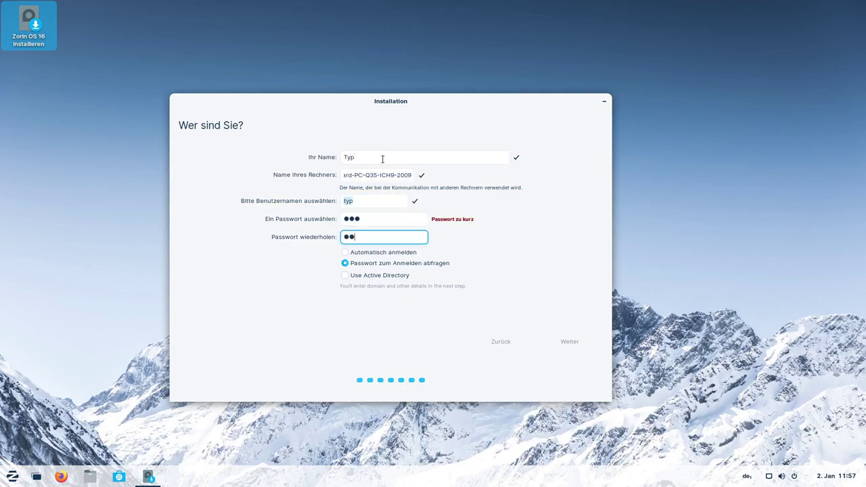
# Leave Active Directory off, rename the computer to 'zorinbox', and start installing.
pyautogui.click(344, 275)
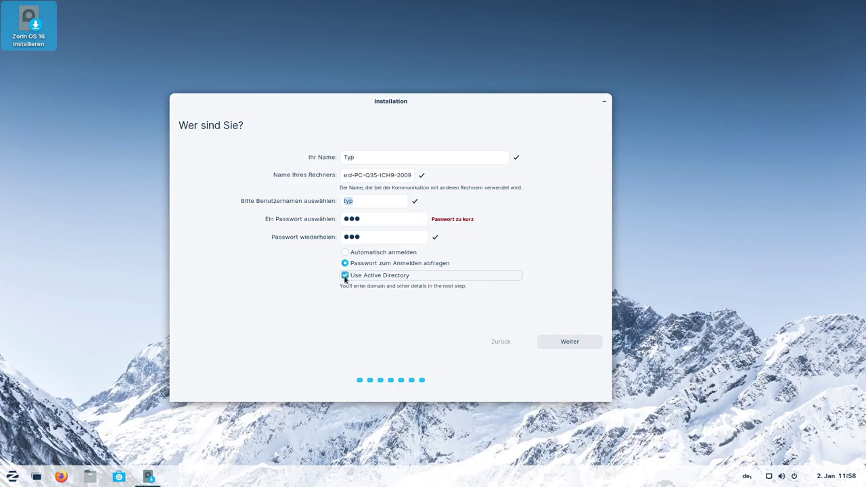
pyautogui.click(344, 275)
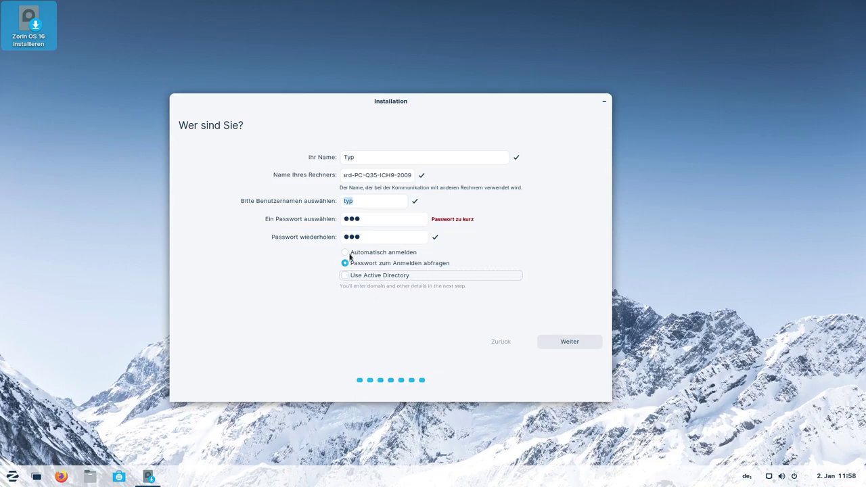
pyautogui.doubleClick(366, 177)
pyautogui.tripleClick(366, 177)
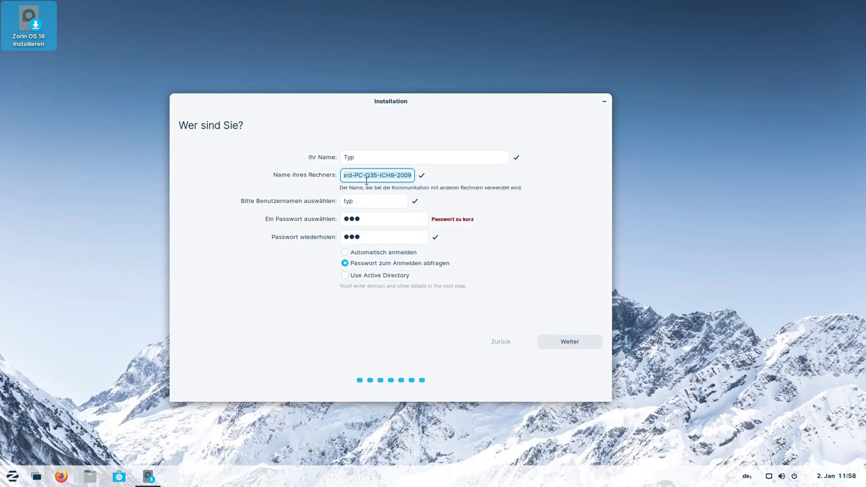
pyautogui.write('z')
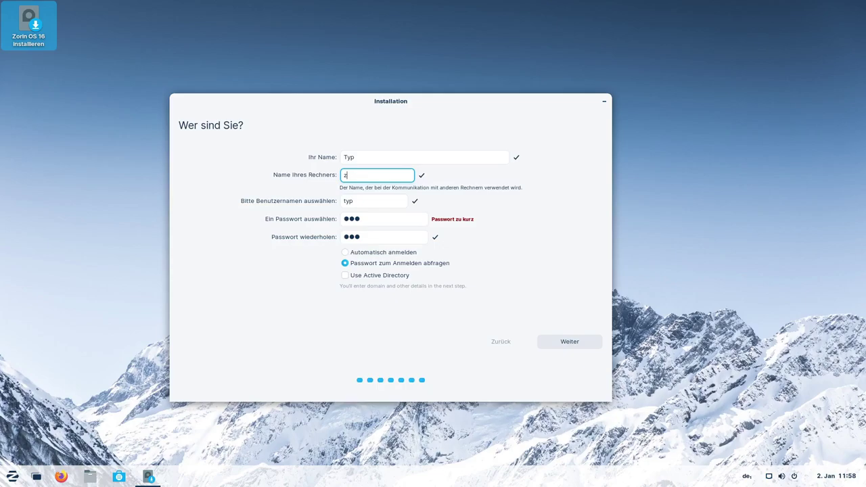
pyautogui.write('orinbox')
pyautogui.click(569, 343)
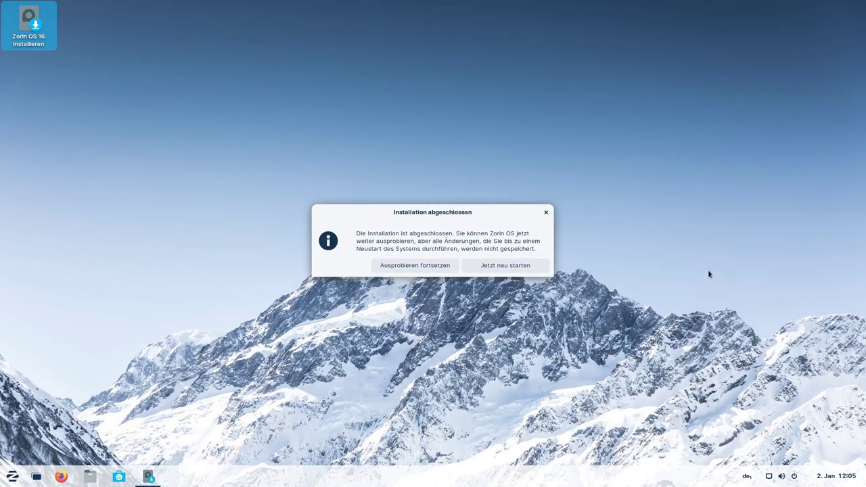
# Restart into the installed system and log in to the new account with its password.
pyautogui.click(499, 268)
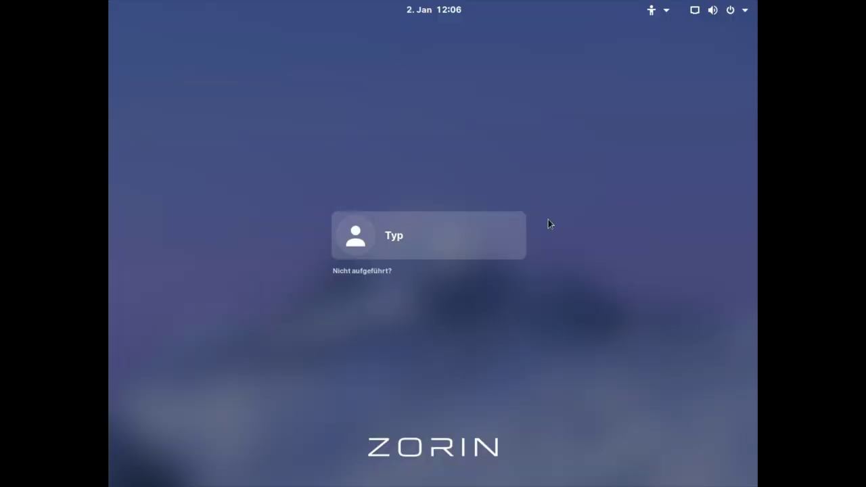
pyautogui.click(423, 239)
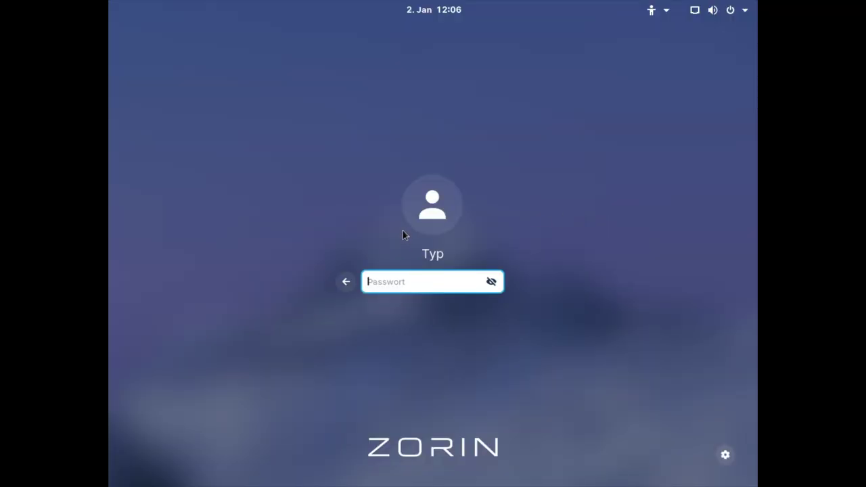
pyautogui.press('Return')
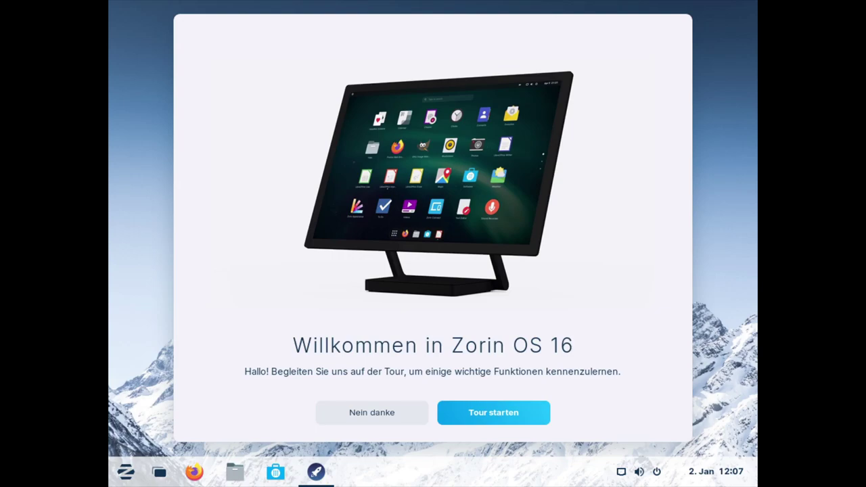
# Start the tour, launch Zorin Appearance, and pick the top-right Anordnung layout with named taskbar windows.
pyautogui.click(484, 408)
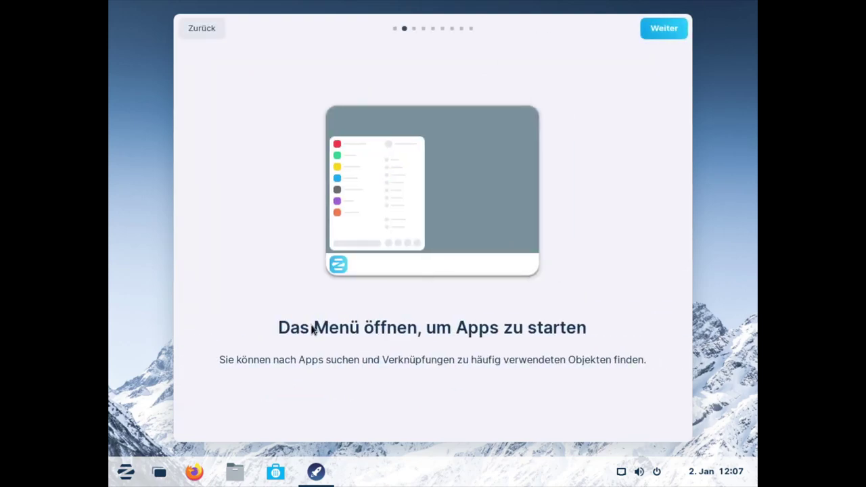
pyautogui.click(125, 474)
pyautogui.click(125, 475)
pyautogui.click(662, 30)
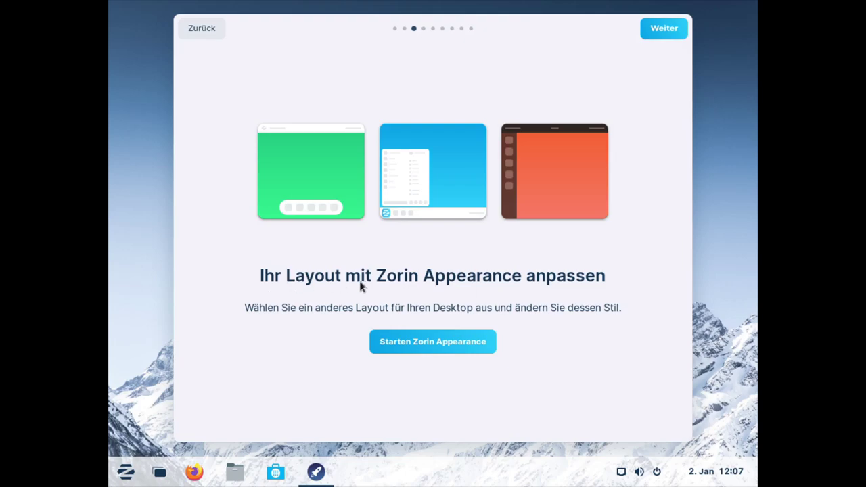
pyautogui.click(472, 350)
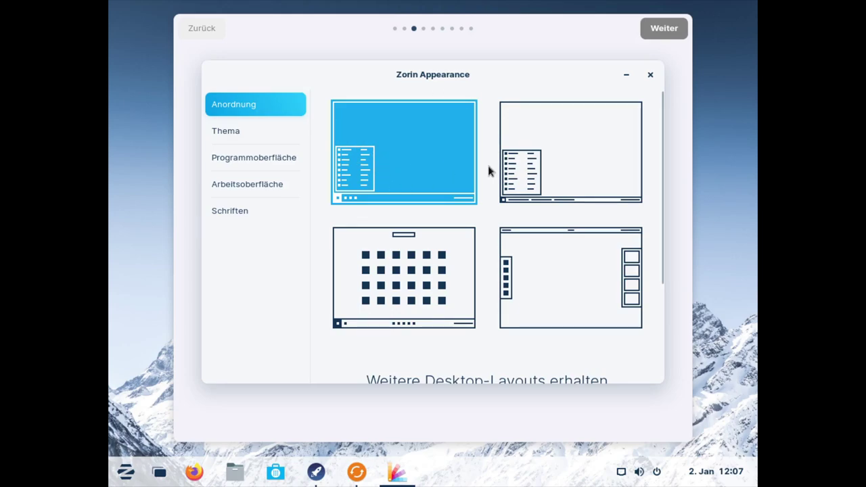
pyautogui.click(536, 162)
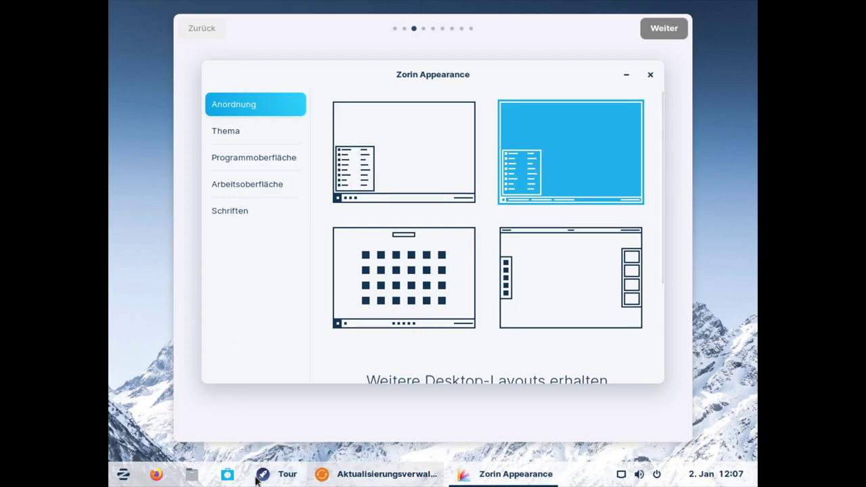
# From the app menu's Settings, switch Bildschirme to 1920 × 1080, keep it, and close Settings.
pyautogui.click(128, 478)
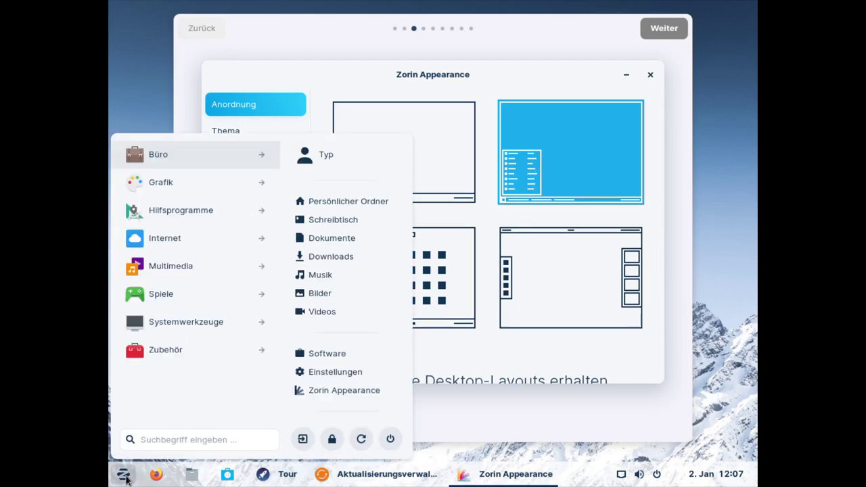
pyautogui.click(127, 478)
pyautogui.click(125, 479)
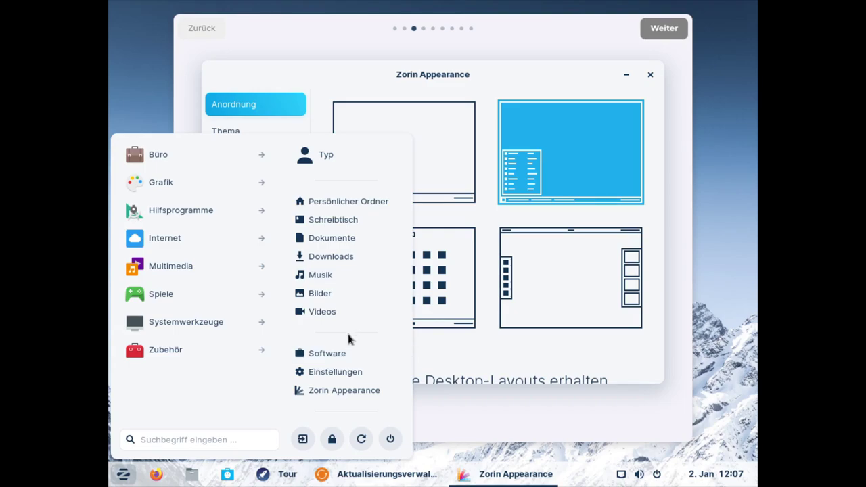
pyautogui.click(336, 373)
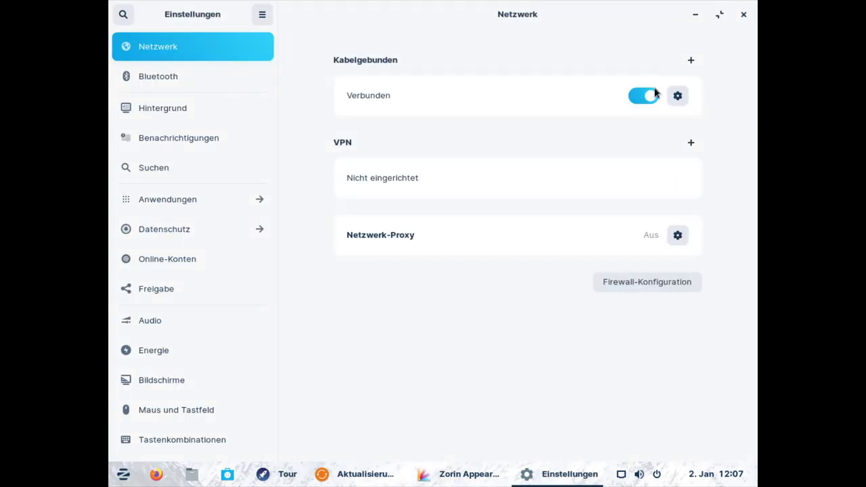
pyautogui.click(192, 381)
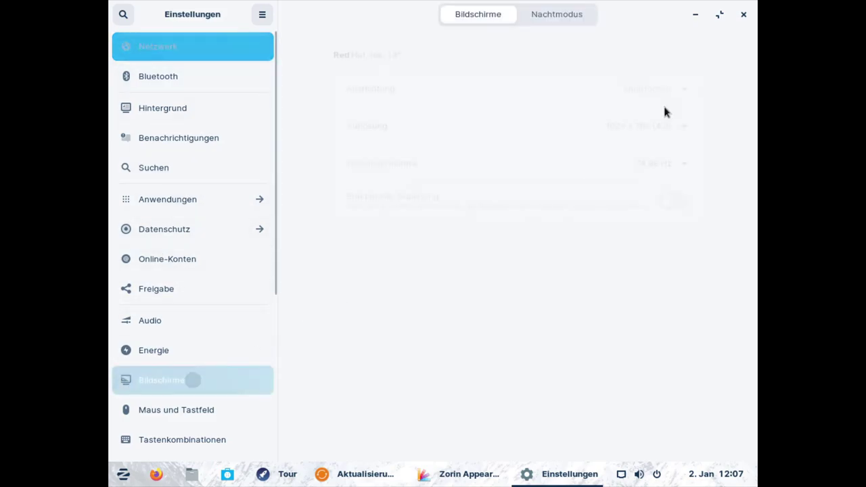
pyautogui.click(666, 126)
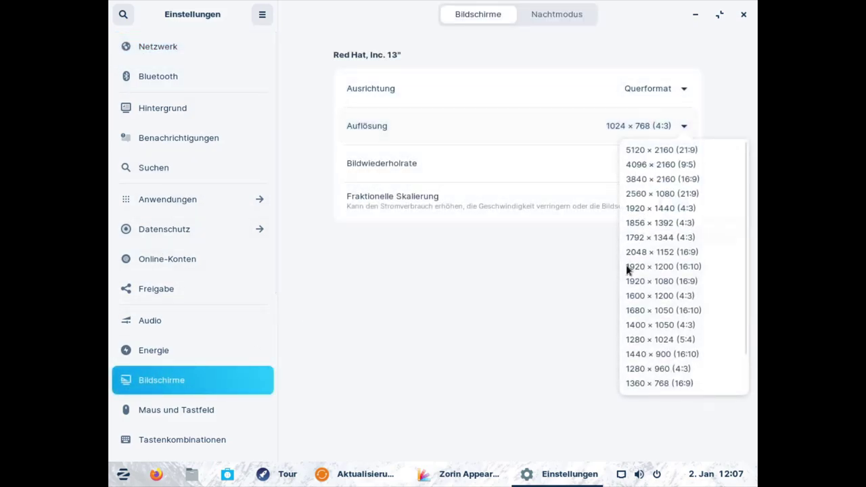
pyautogui.click(658, 283)
pyautogui.click(719, 15)
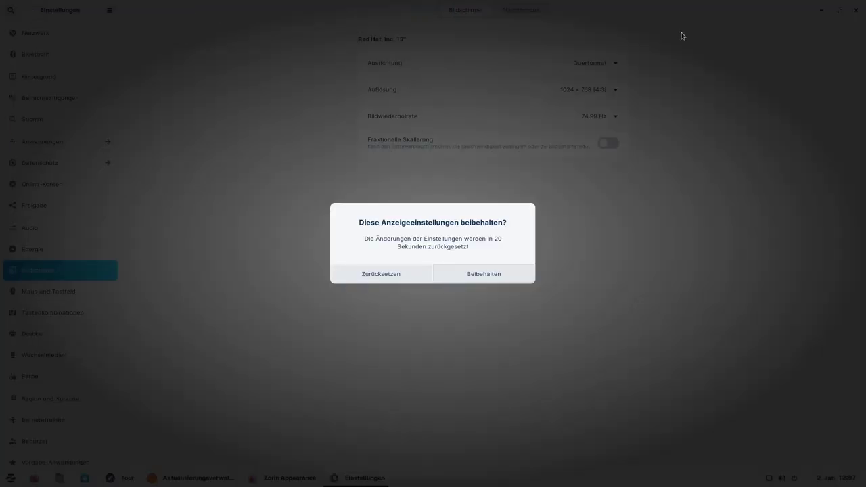
pyautogui.click(448, 278)
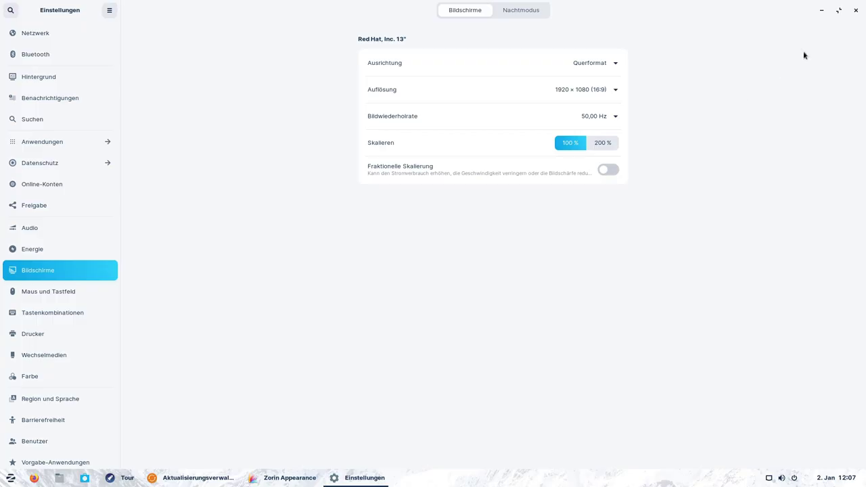
pyautogui.click(855, 11)
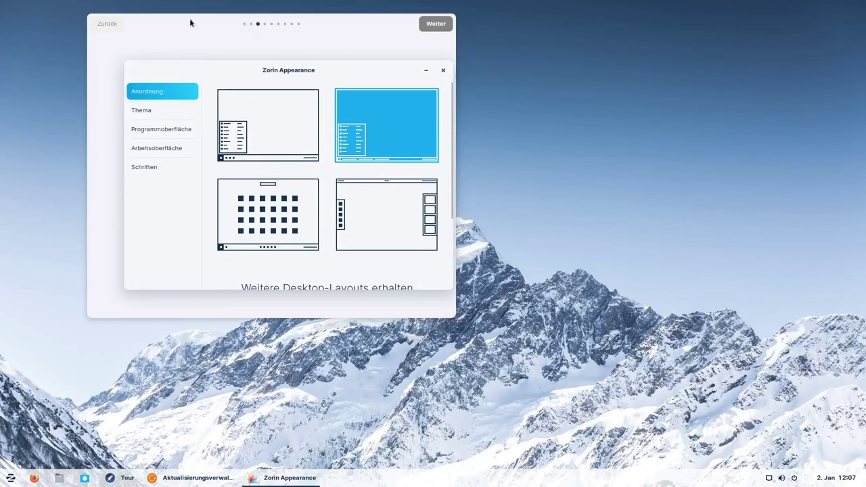
# Centre Zorin Appearance, postpone the update prompt, and apply the third layout with a centred icon dock.
pyautogui.moveTo(190, 23); pyautogui.dragTo(377, 94)
pyautogui.moveTo(254, 68); pyautogui.dragTo(388, 131)
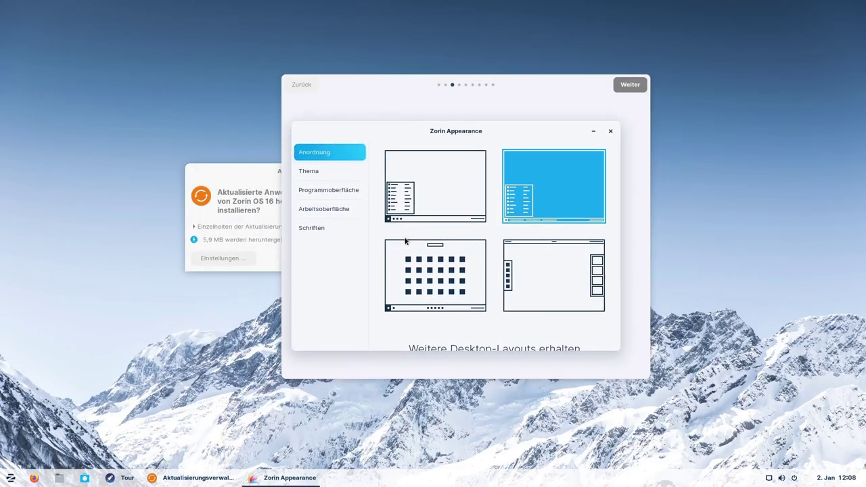
pyautogui.click(434, 181)
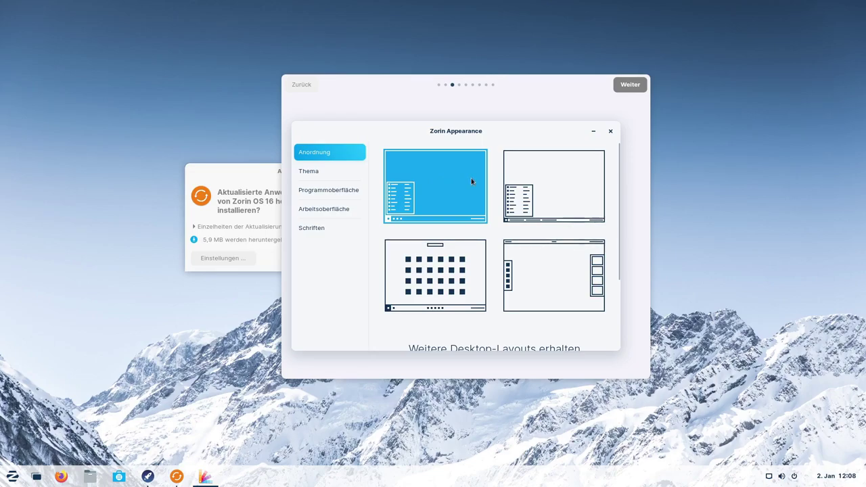
pyautogui.click(553, 188)
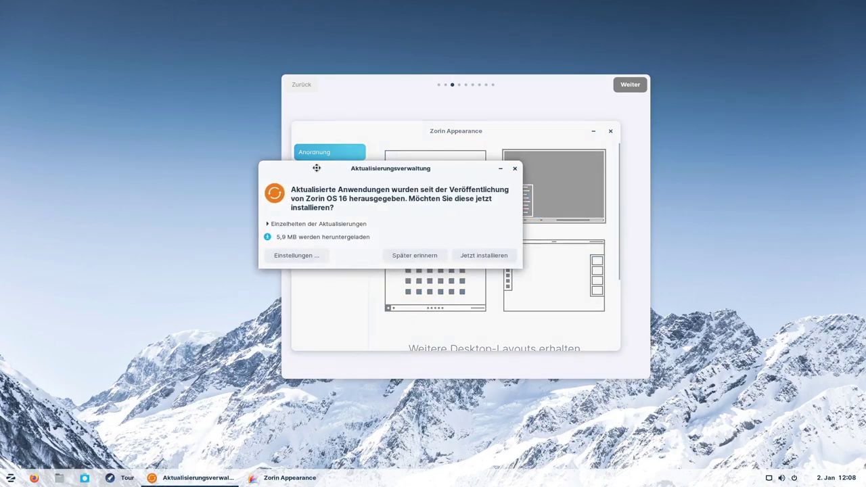
pyautogui.click(470, 250)
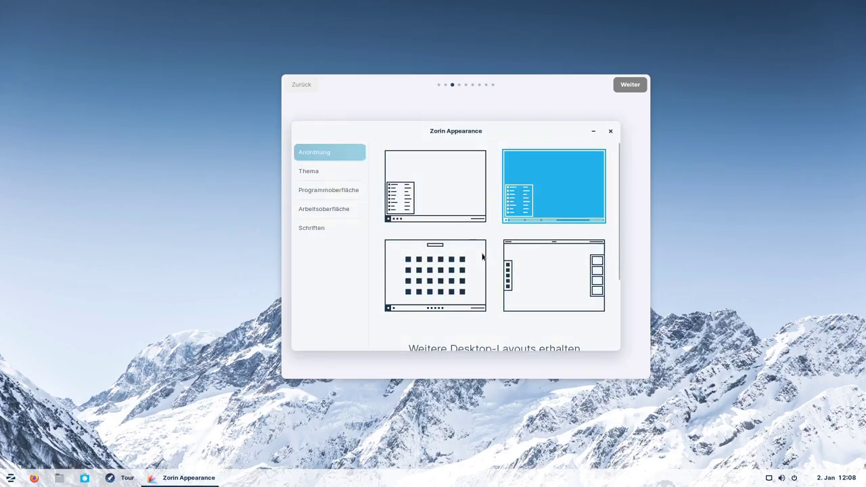
pyautogui.click(430, 271)
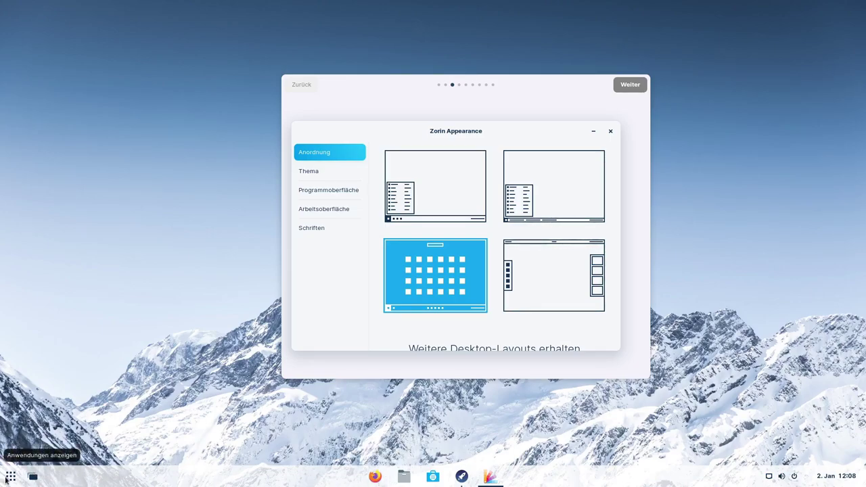
# Apply the fourth Anordnung layout with a top panel and side dock.
pyautogui.click(10, 477)
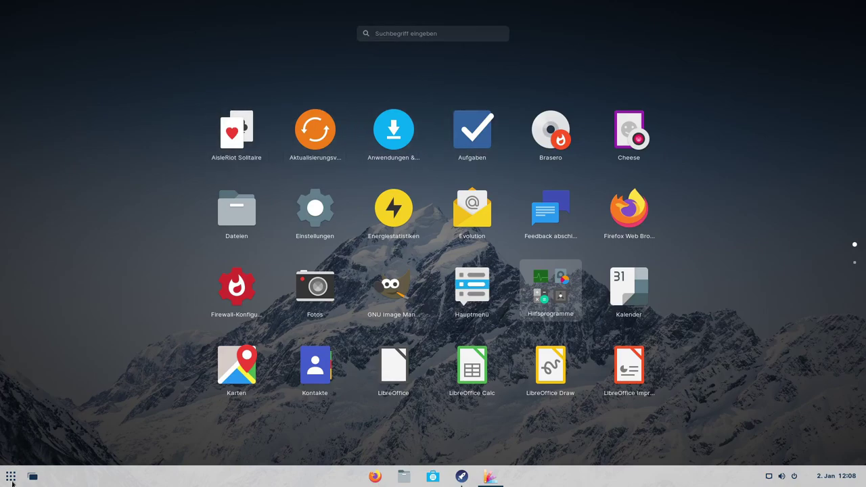
pyautogui.click(2, 458)
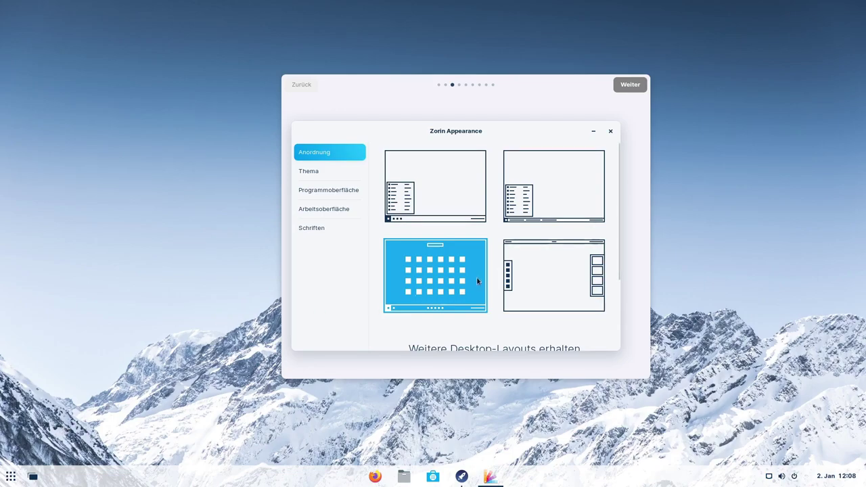
pyautogui.click(543, 270)
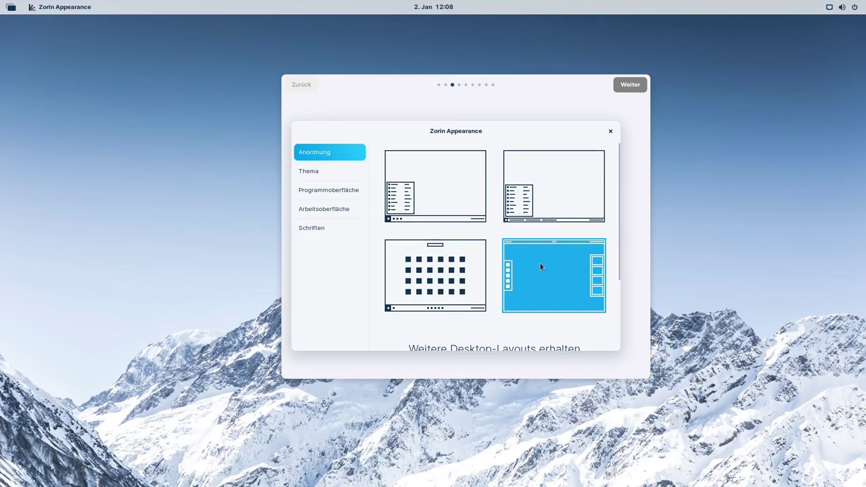
pyautogui.scroll(-1, 540, 266)
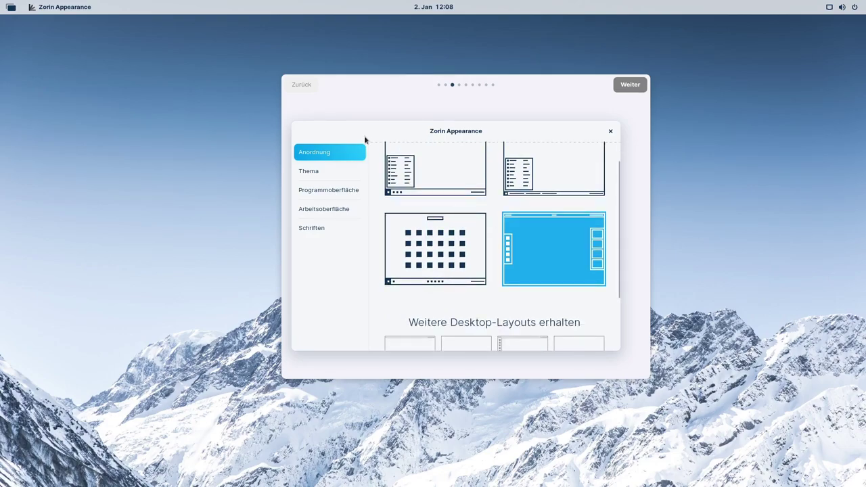
# Preview the new layout's Activities overview and app grid.
pyautogui.click(9, 8)
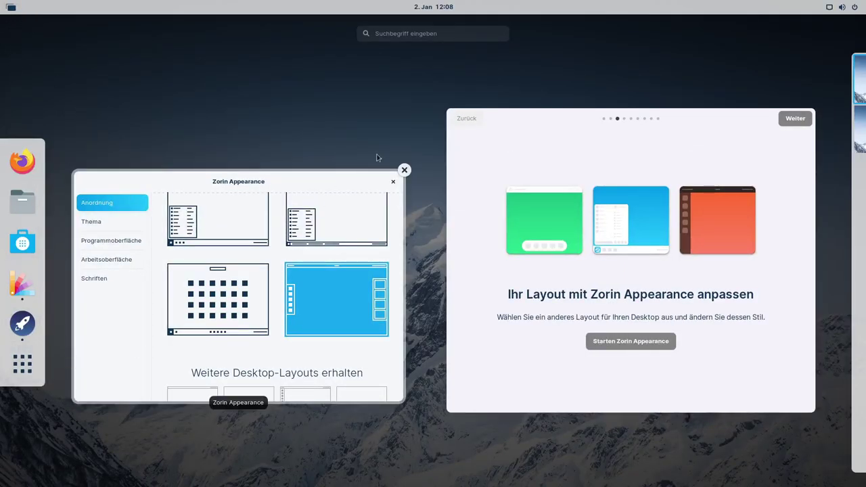
pyautogui.click(23, 364)
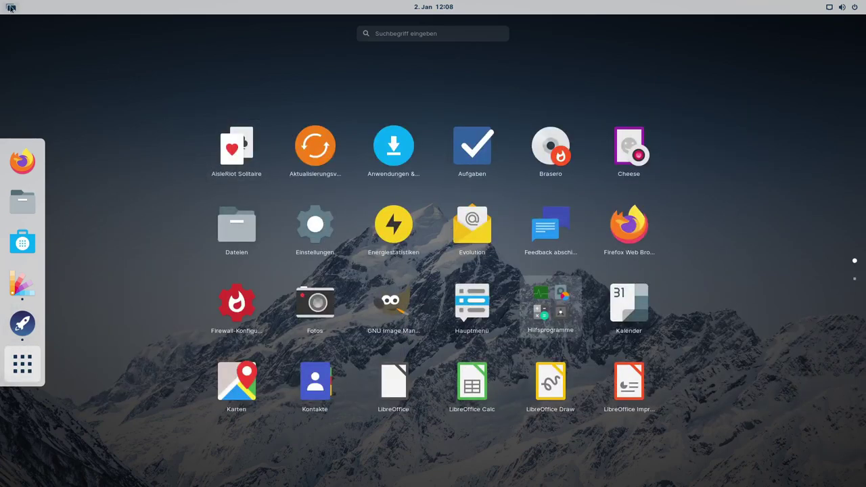
pyautogui.click(11, 8)
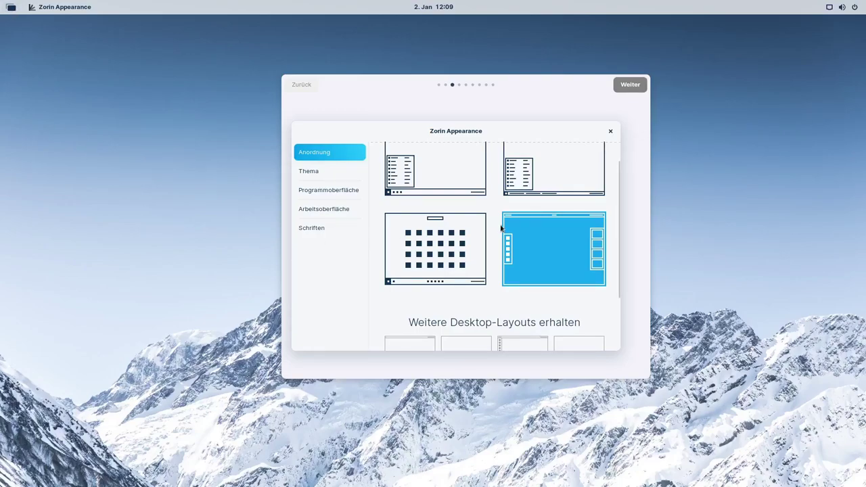
pyautogui.scroll(-3, 501, 228)
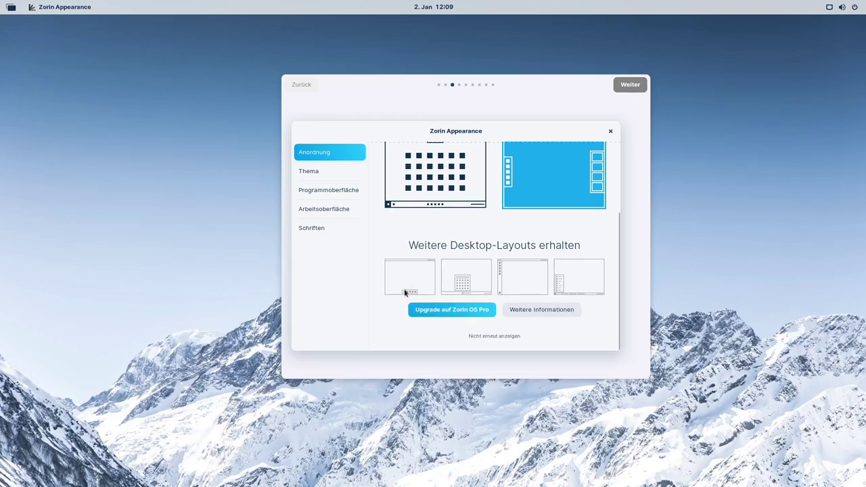
pyautogui.scroll(1, 423, 266)
pyautogui.scroll(-1, 423, 265)
pyautogui.scroll(3, 472, 245)
# Restore the first bottom-taskbar layout, preview its start menu, and go to the Thema page.
pyautogui.click(447, 187)
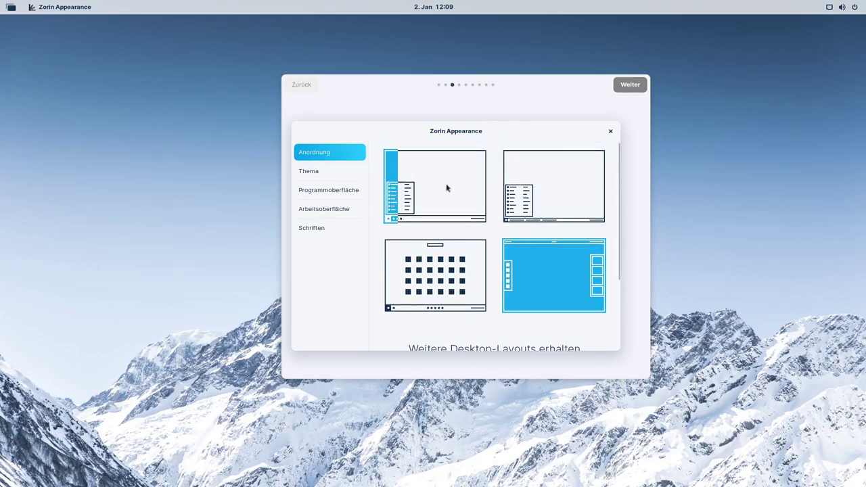
pyautogui.scroll(-3, 435, 295)
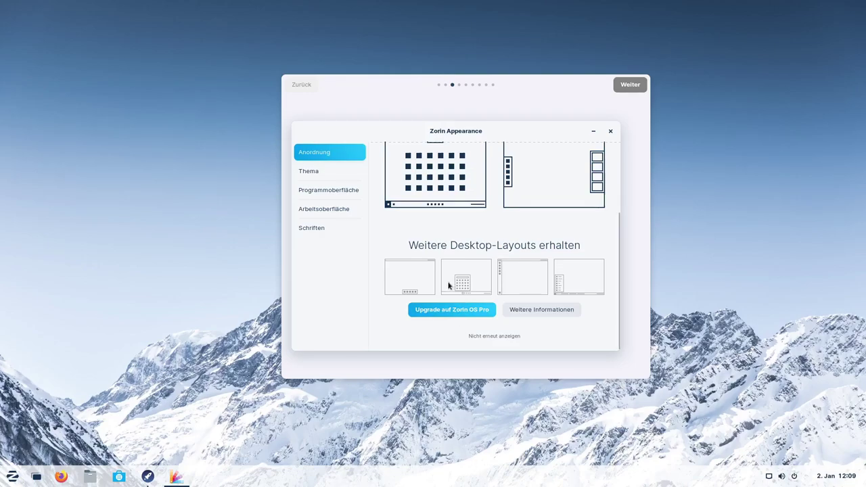
pyautogui.click(12, 477)
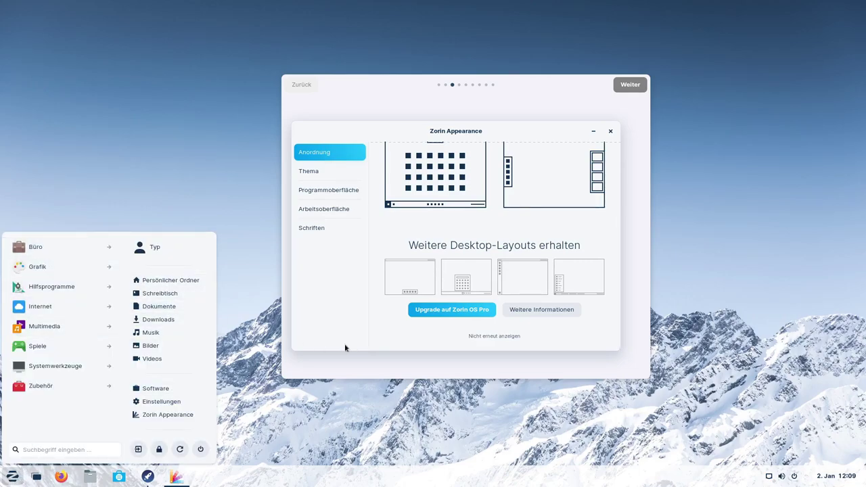
pyautogui.click(402, 352)
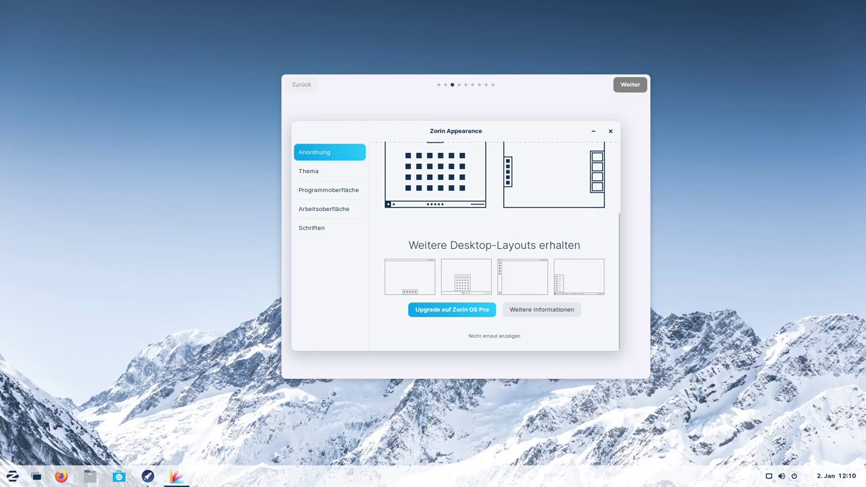
pyautogui.click(7, 478)
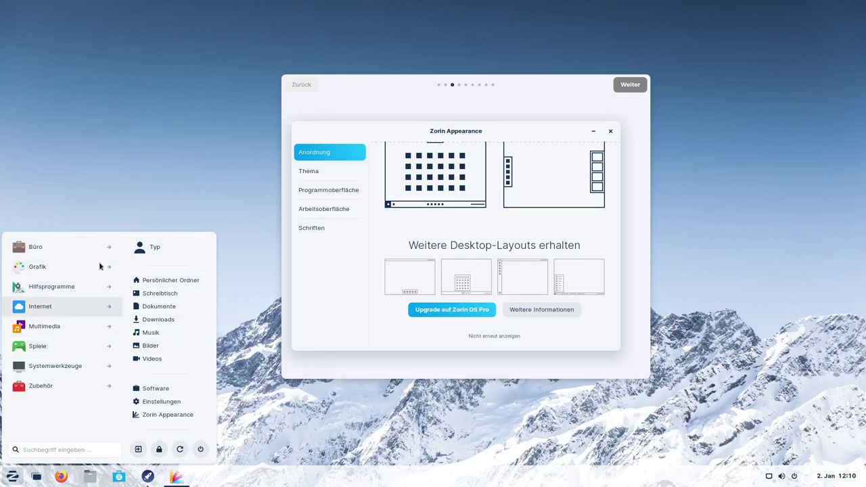
pyautogui.click(386, 332)
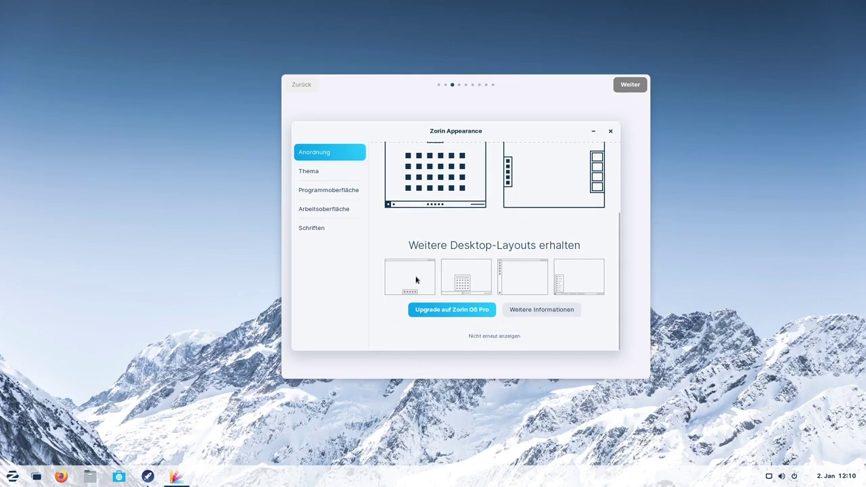
pyautogui.scroll(5, 415, 325)
pyautogui.click(310, 171)
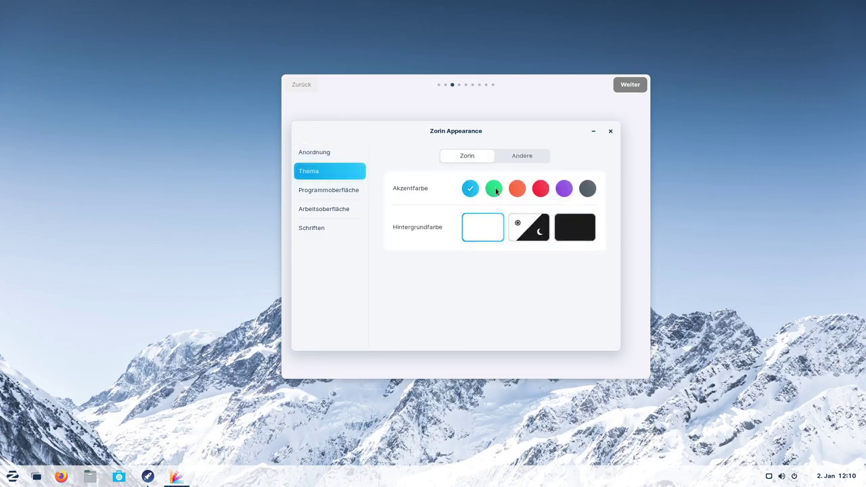
# Try green, orange, red and purple accents in the start menu, settling on blue.
pyautogui.click(494, 190)
pyautogui.click(520, 191)
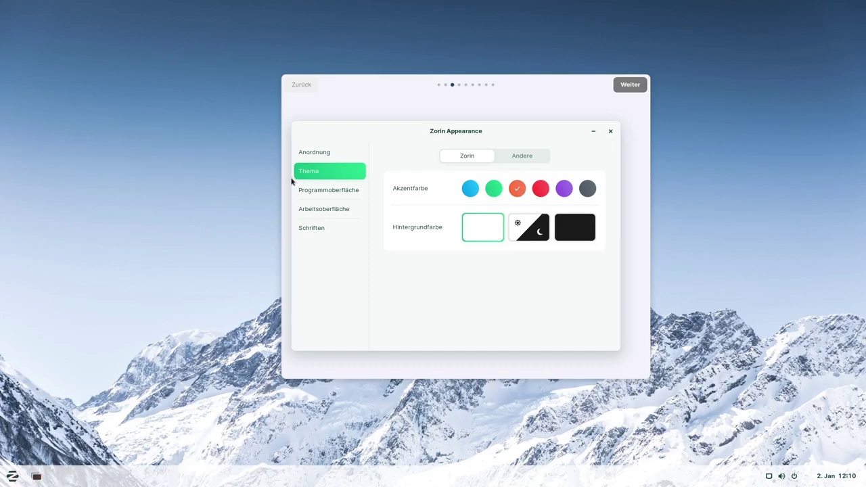
pyautogui.click(12, 477)
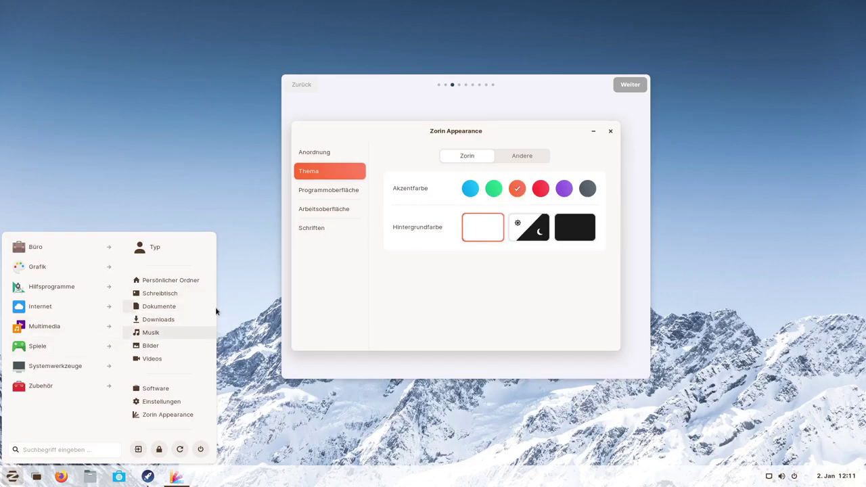
pyautogui.click(540, 192)
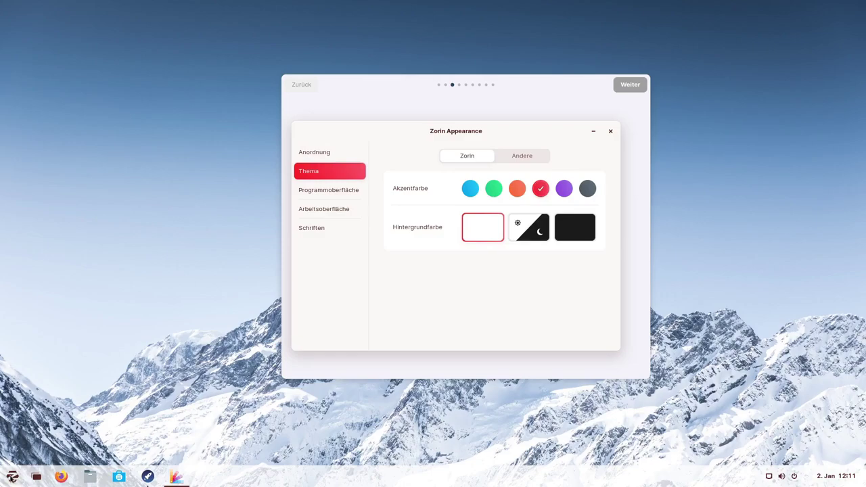
pyautogui.click(12, 477)
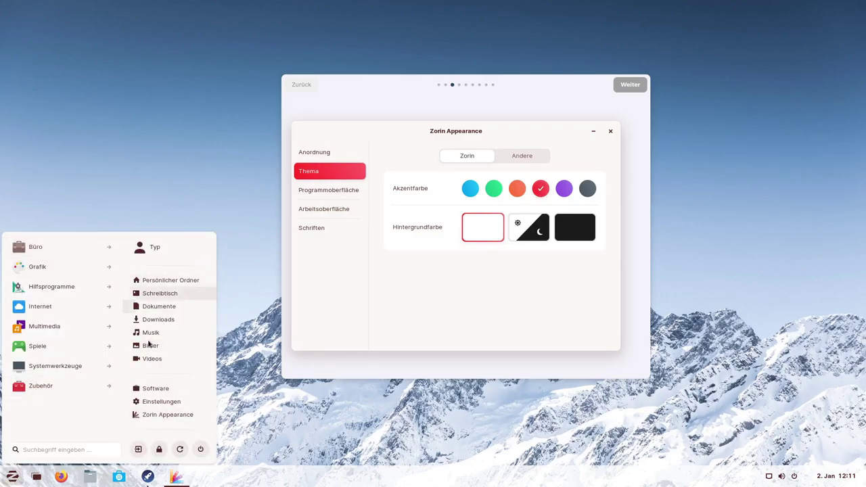
pyautogui.click(561, 191)
pyautogui.click(564, 189)
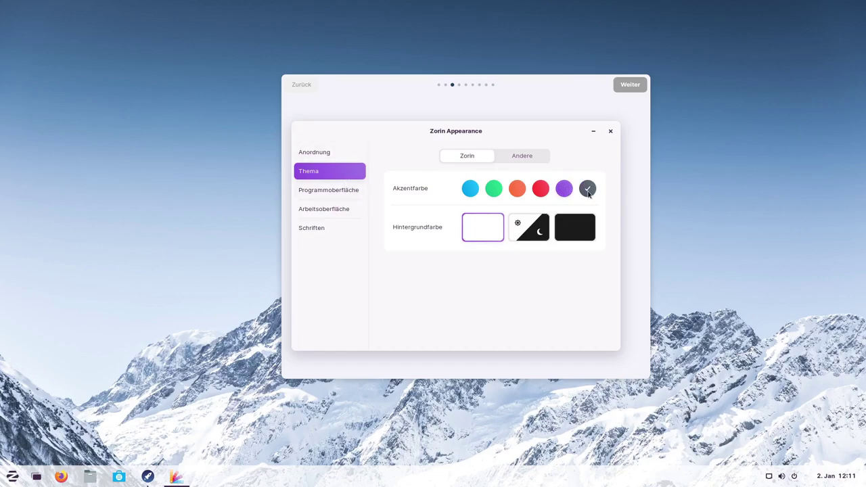
pyautogui.click(477, 191)
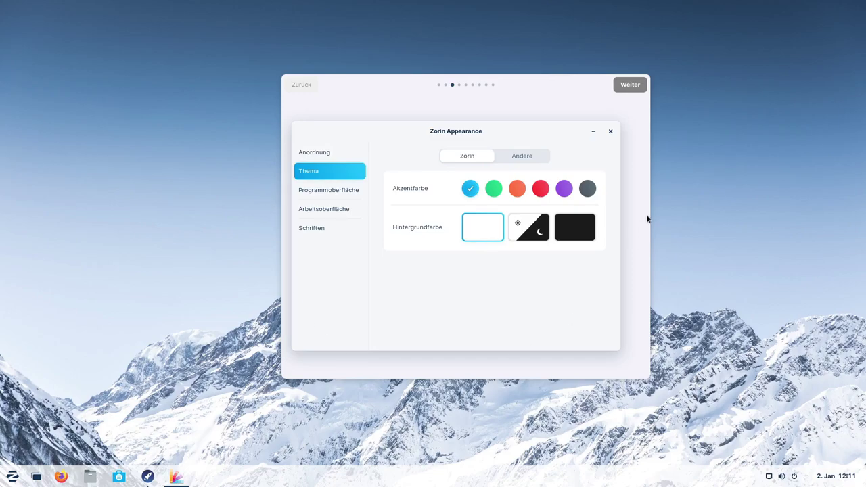
# Try the dark and automatic 06:00–20:00 backgrounds, then return to the light background.
pyautogui.click(574, 229)
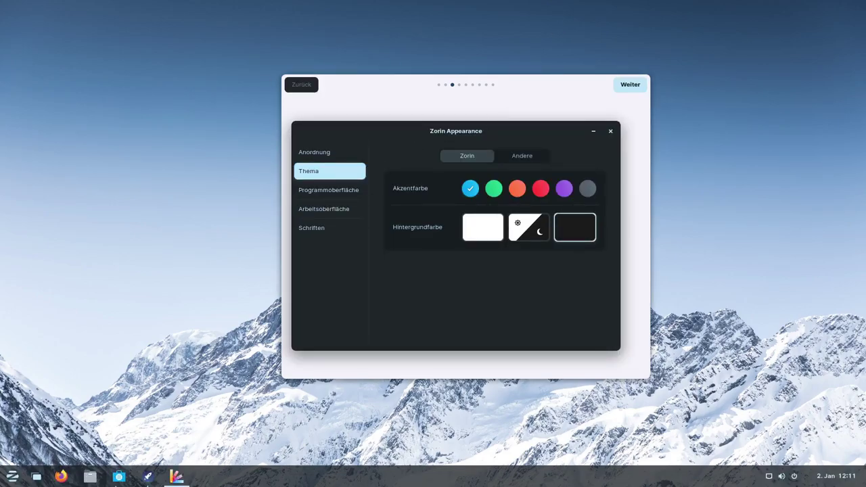
pyautogui.click(12, 476)
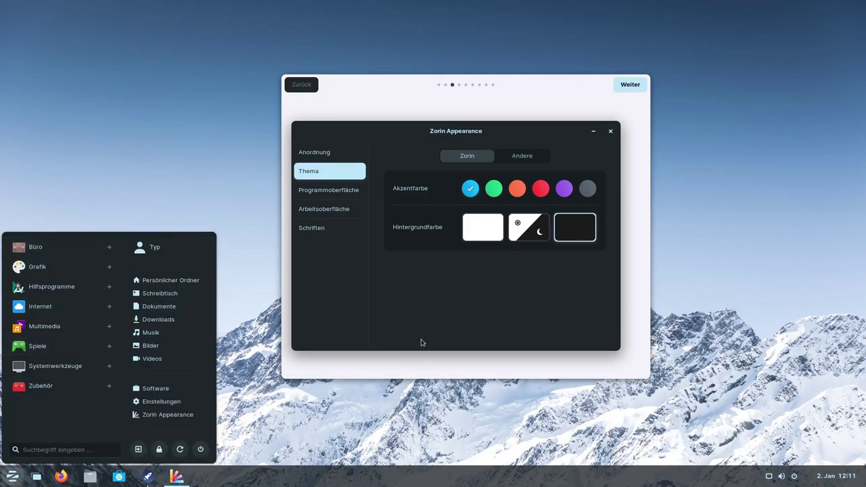
pyautogui.click(396, 420)
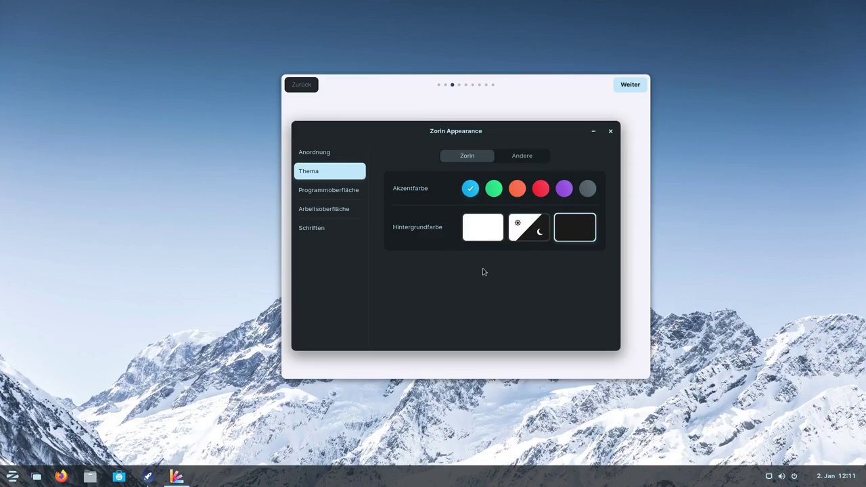
pyautogui.click(483, 229)
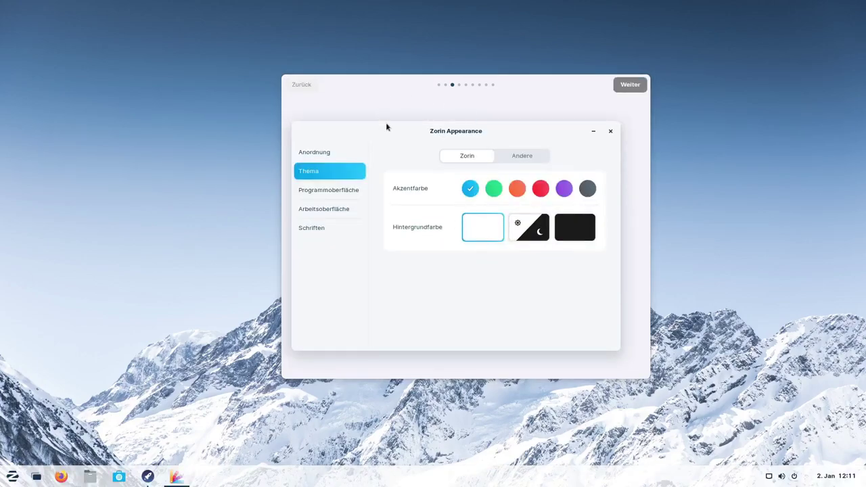
pyautogui.moveTo(386, 126); pyautogui.dragTo(375, 130)
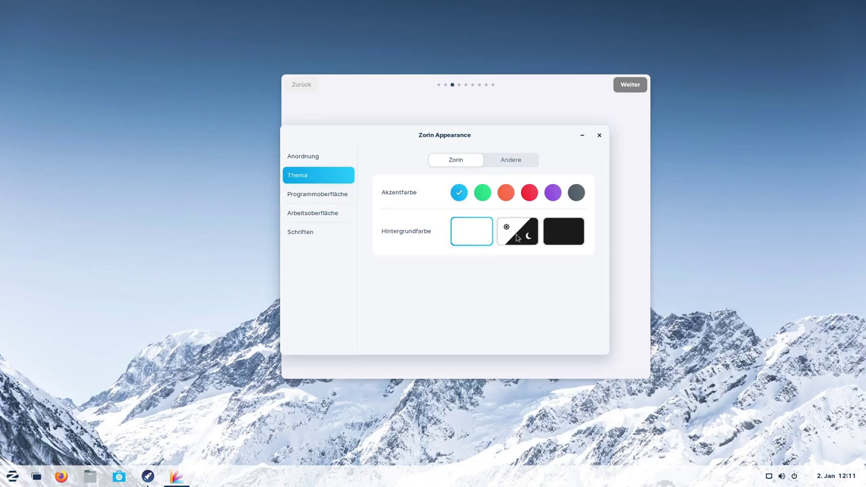
pyautogui.click(519, 237)
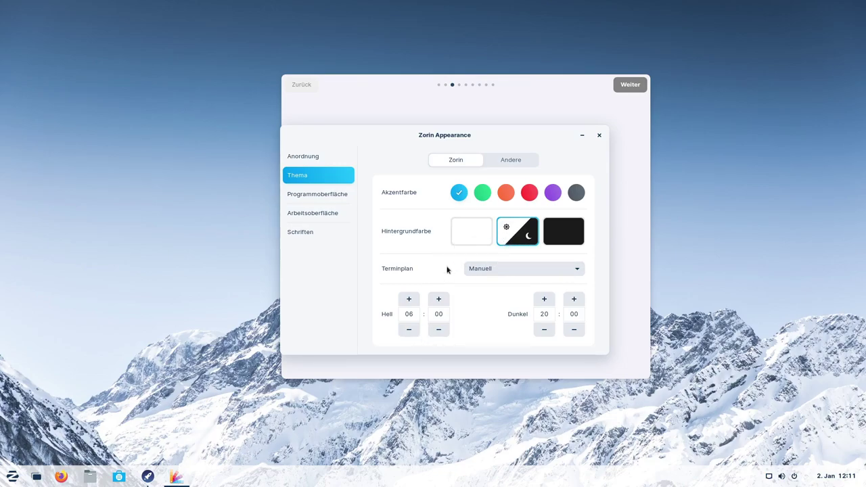
pyautogui.click(476, 234)
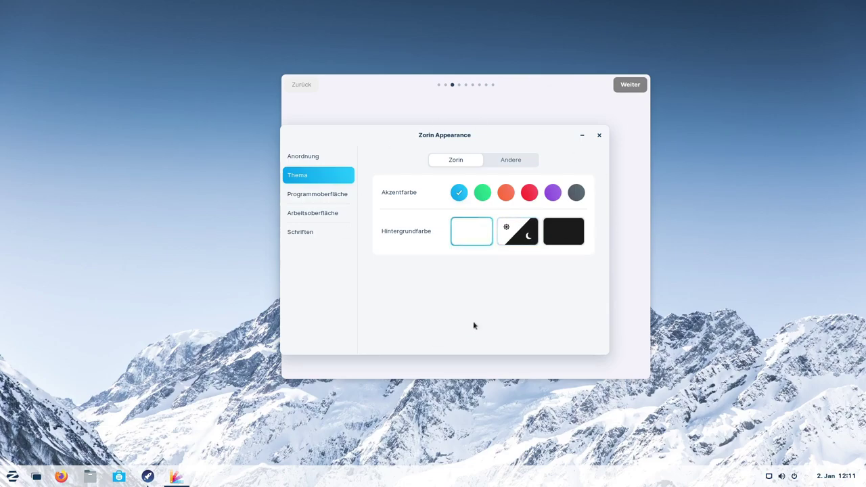
# On Programmoberfläche, try left title-bar buttons and Gelee-Modus, leaving the buttons on the right.
pyautogui.click(309, 199)
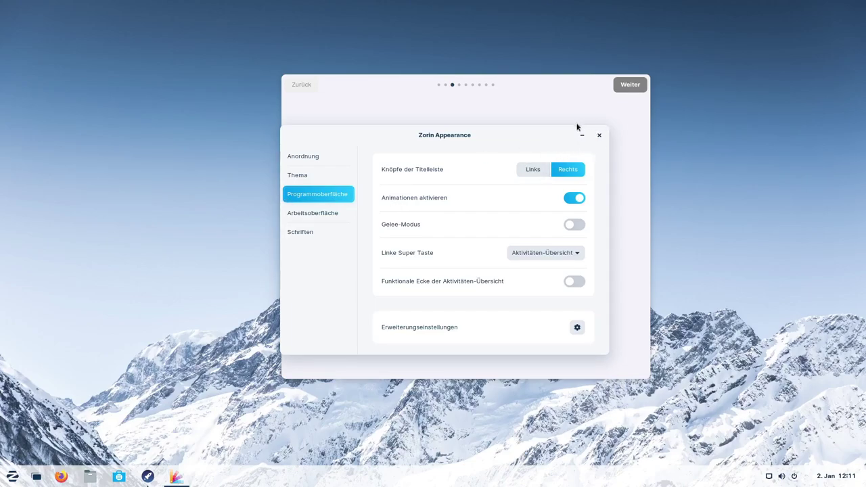
pyautogui.click(532, 170)
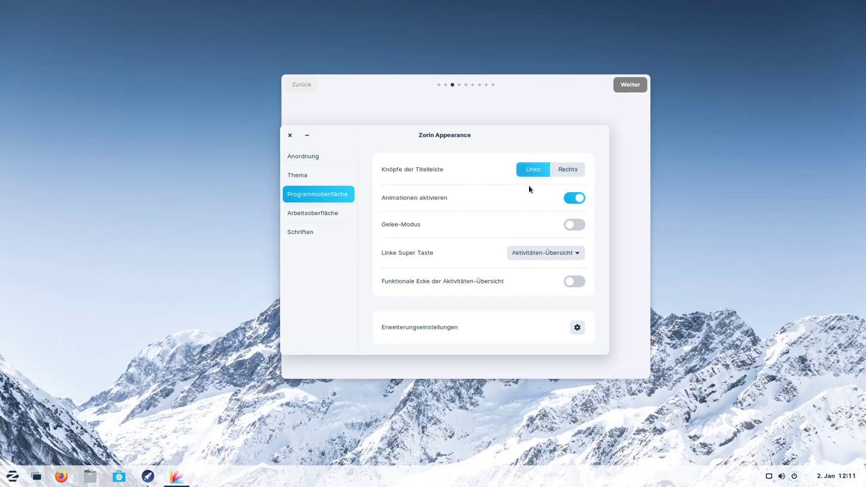
pyautogui.moveTo(448, 137); pyautogui.dragTo(469, 140)
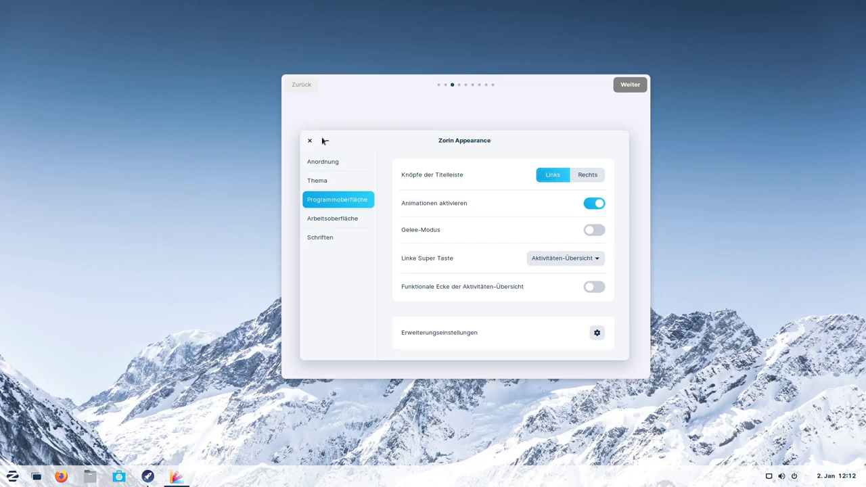
pyautogui.click(587, 175)
pyautogui.click(593, 231)
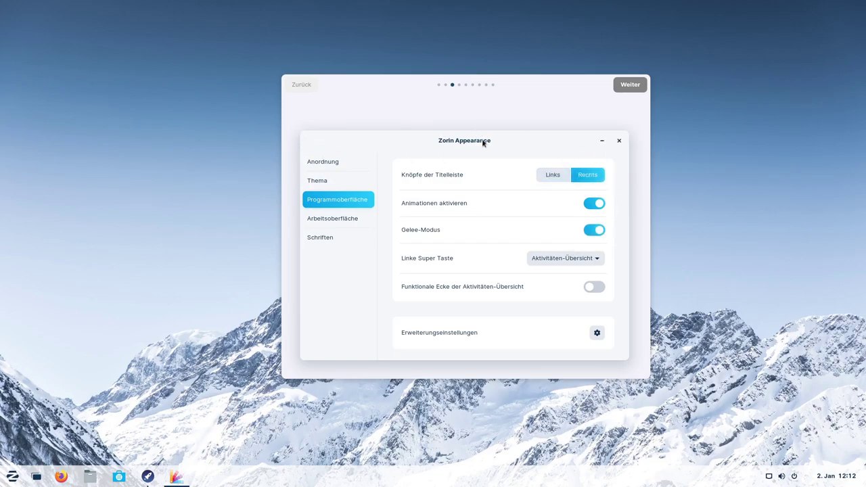
pyautogui.moveTo(483, 143); pyautogui.dragTo(483, 142)
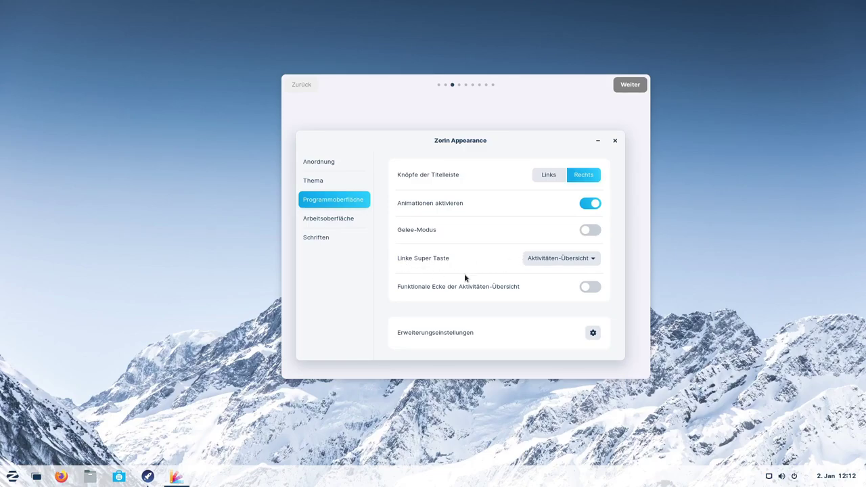
# Test the left Super key as Zorin Menü, then set it back to Aktivitäten-Übersicht.
pyautogui.click(542, 262)
pyautogui.click(537, 267)
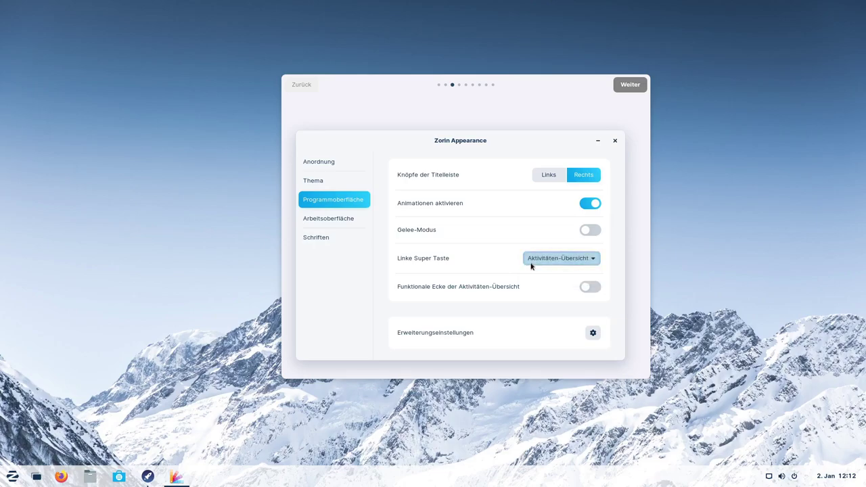
pyautogui.press('super')
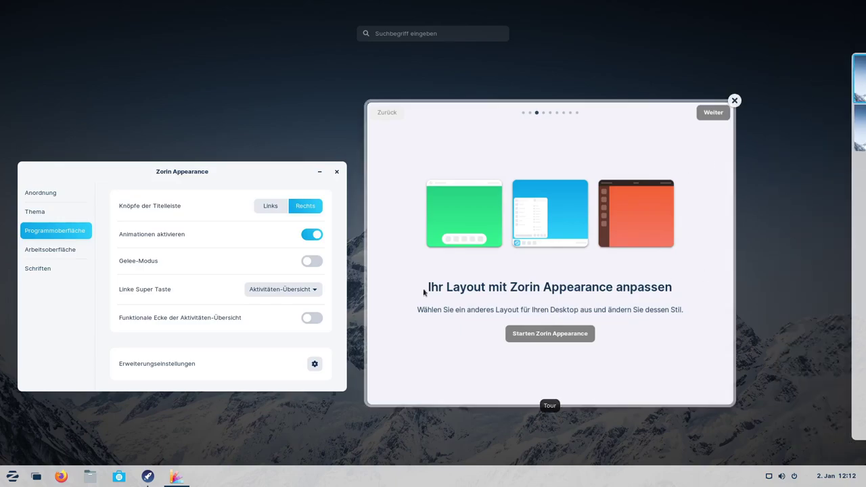
pyautogui.click(342, 315)
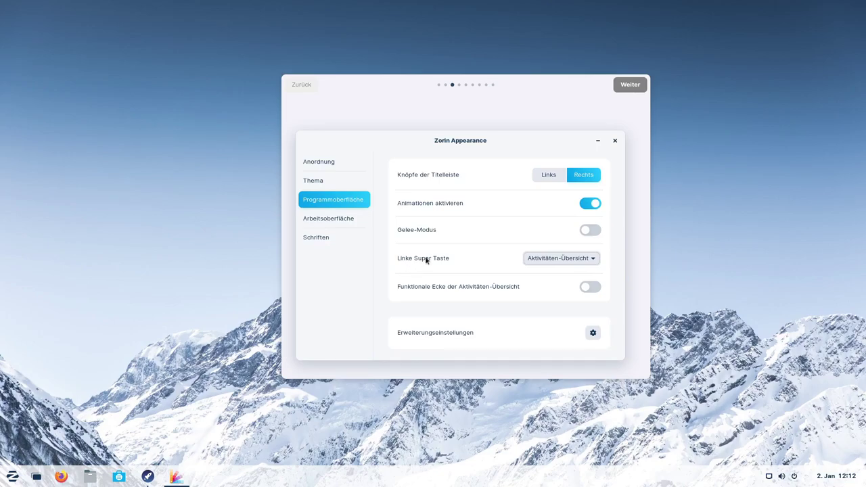
pyautogui.click(558, 258)
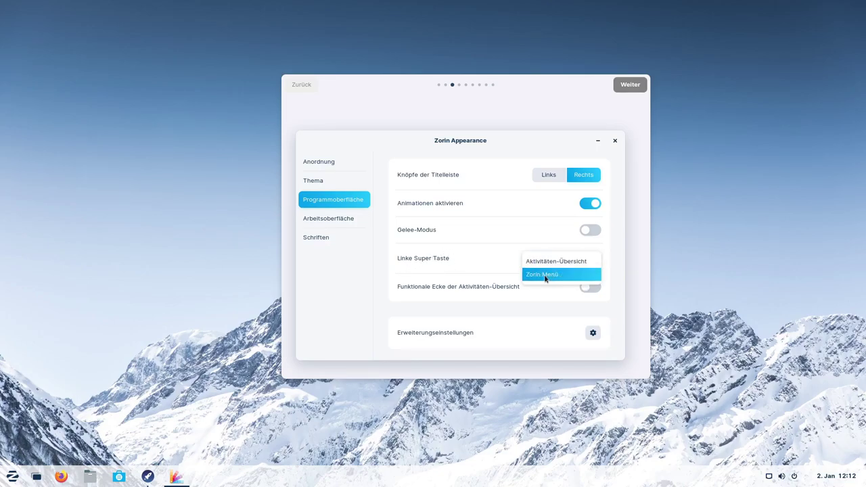
pyautogui.click(545, 276)
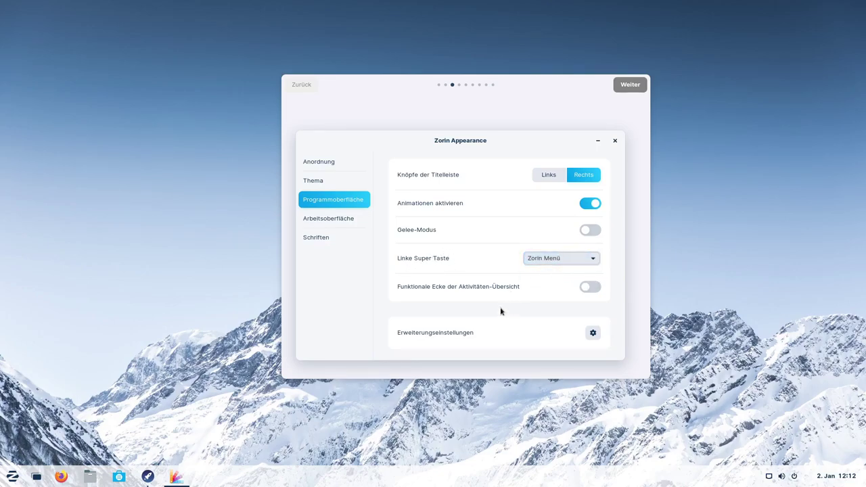
pyautogui.press('super')
pyautogui.press('super')
pyautogui.press('super')
pyautogui.press('super')
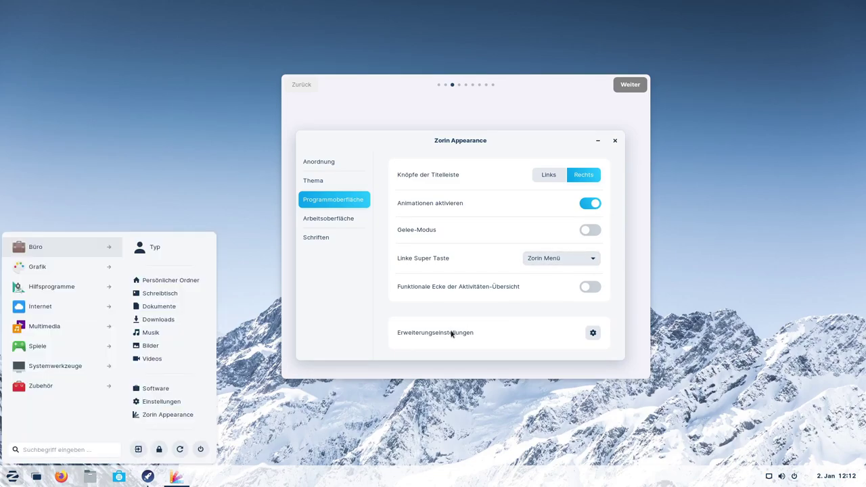
pyautogui.click(543, 263)
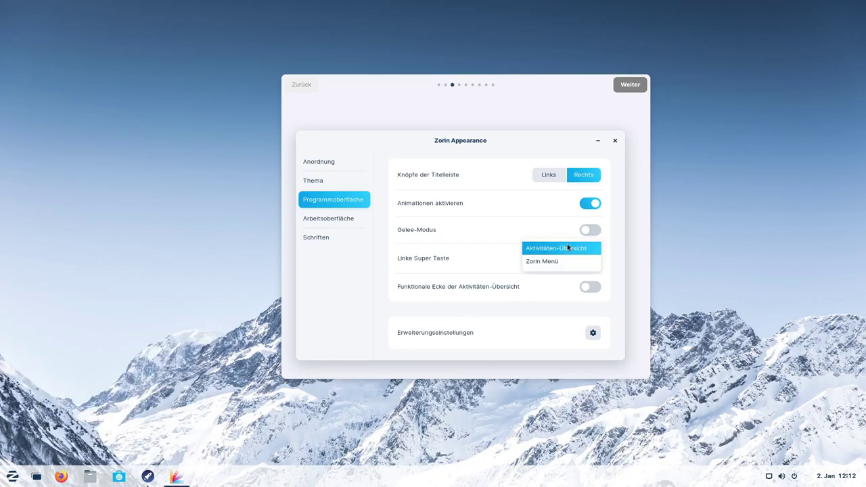
pyautogui.click(567, 243)
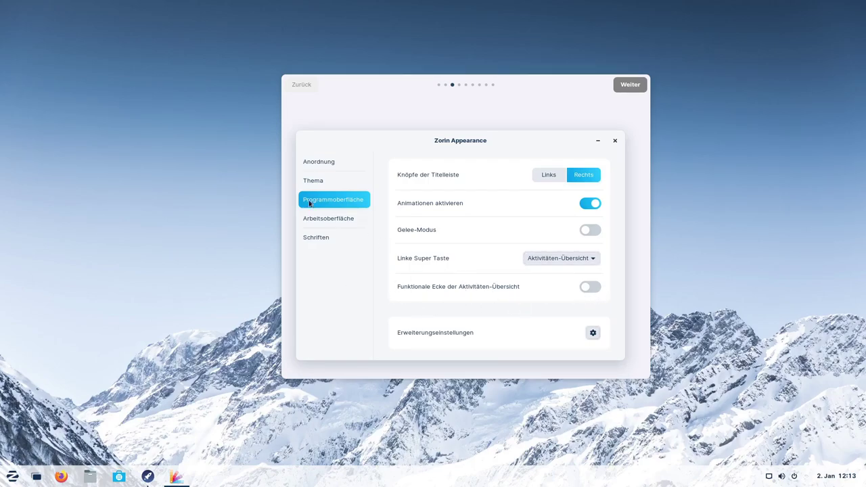
# On Arbeitsoberfläche, show the Papierkorb and Persönlicher Ordner icons on the desktop.
pyautogui.click(331, 220)
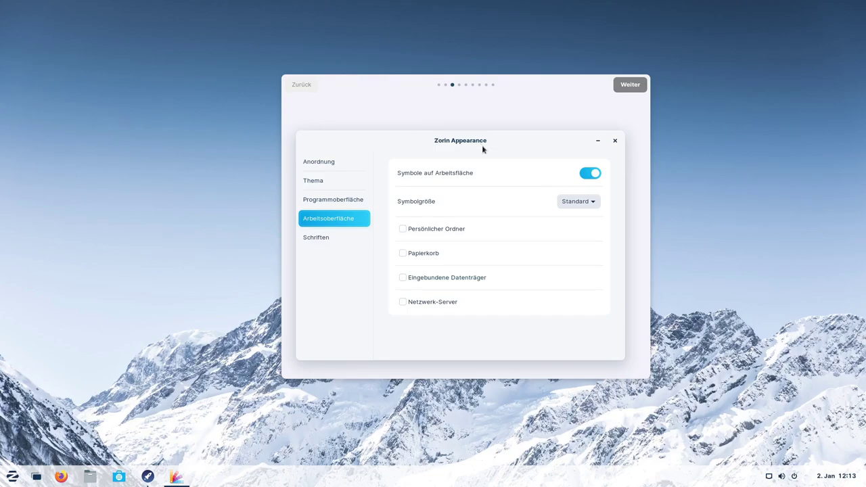
pyautogui.click(592, 201)
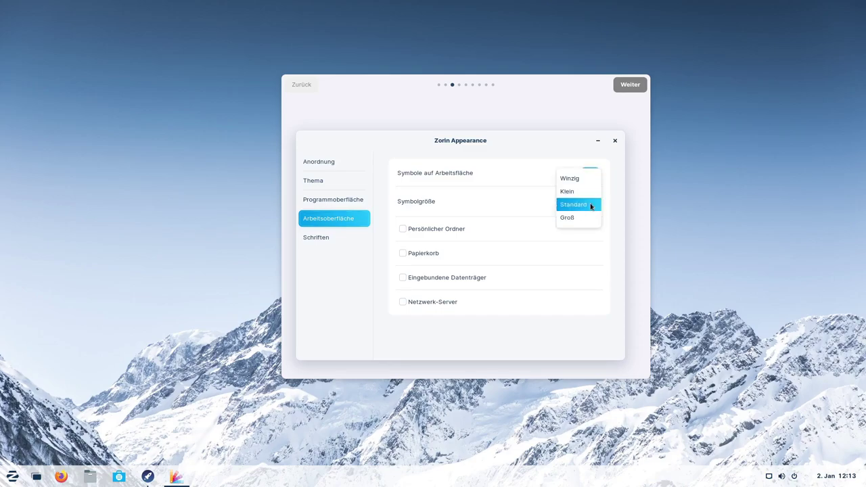
pyautogui.click(493, 203)
pyautogui.click(403, 254)
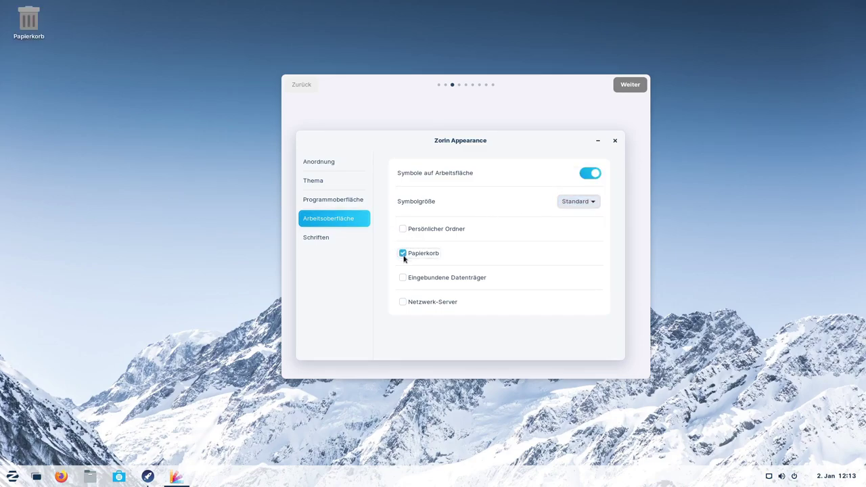
pyautogui.click(403, 230)
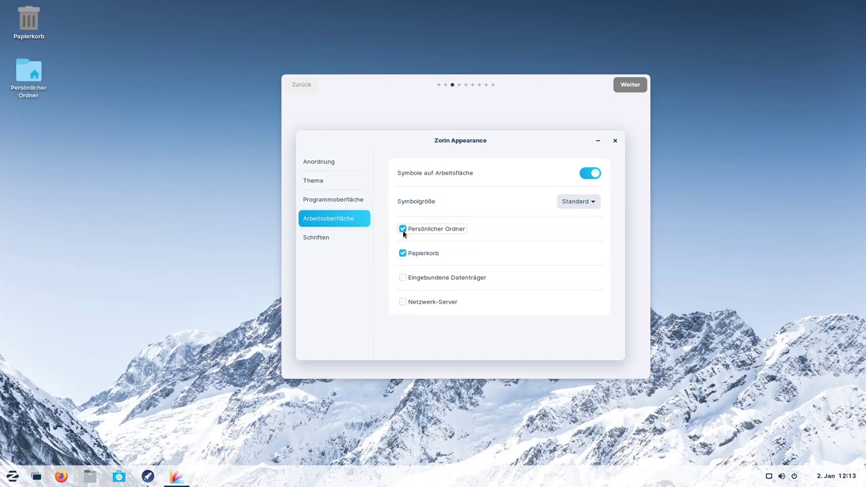
# Try icon sizes Groß, Klein and Winzig, restore Standard, then untick both desktop icons.
pyautogui.click(583, 201)
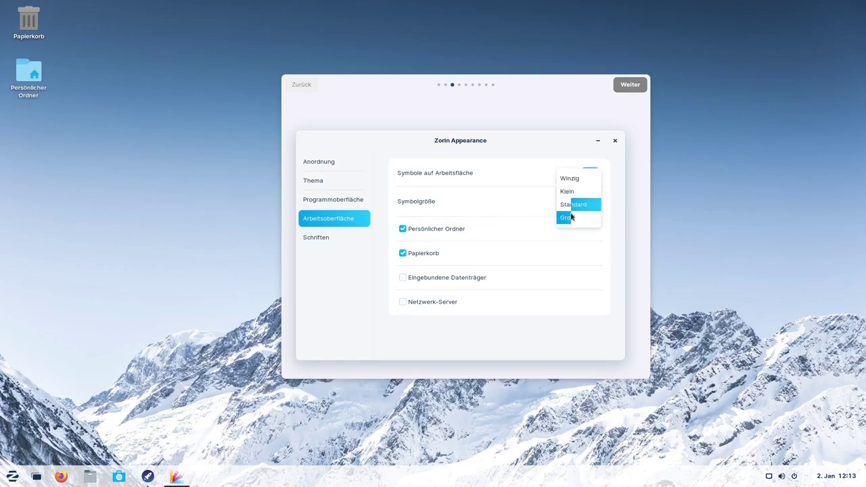
pyautogui.click(570, 216)
pyautogui.click(576, 201)
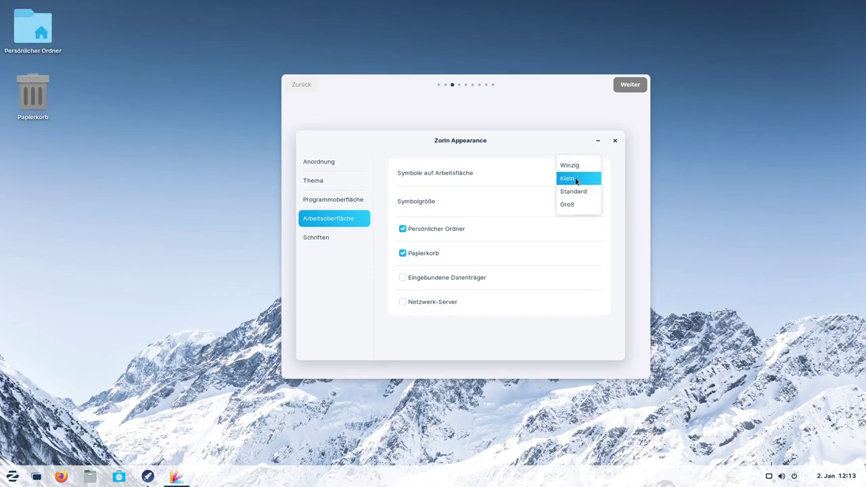
pyautogui.click(574, 178)
pyautogui.click(570, 201)
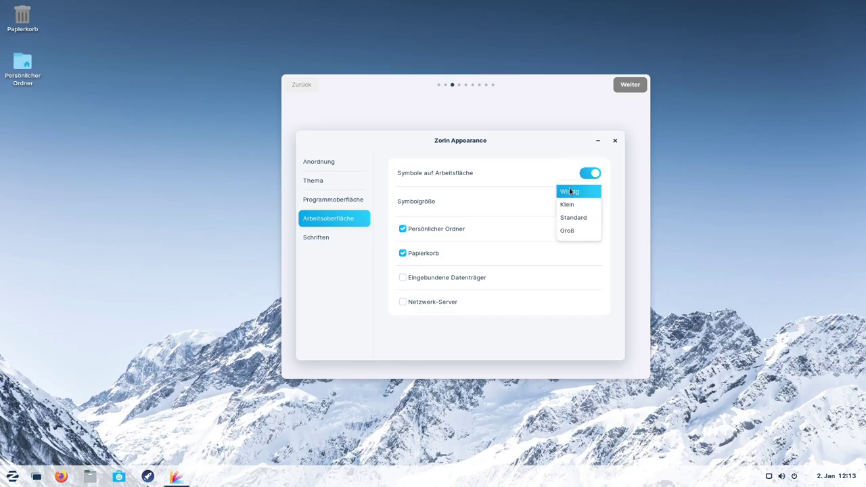
pyautogui.click(570, 192)
pyautogui.click(564, 200)
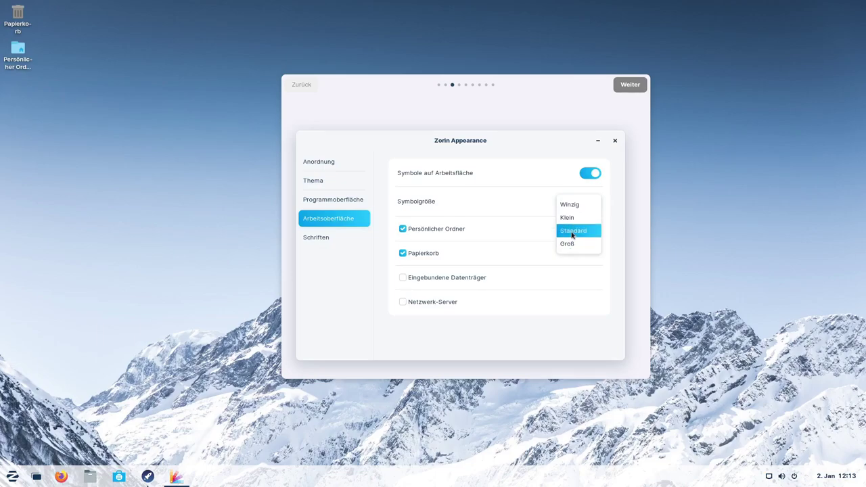
pyautogui.click(572, 230)
pyautogui.click(402, 228)
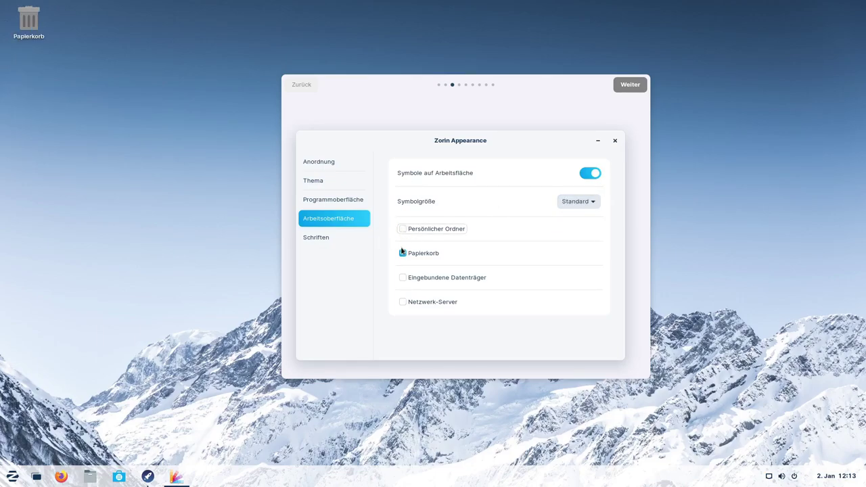
pyautogui.click(402, 253)
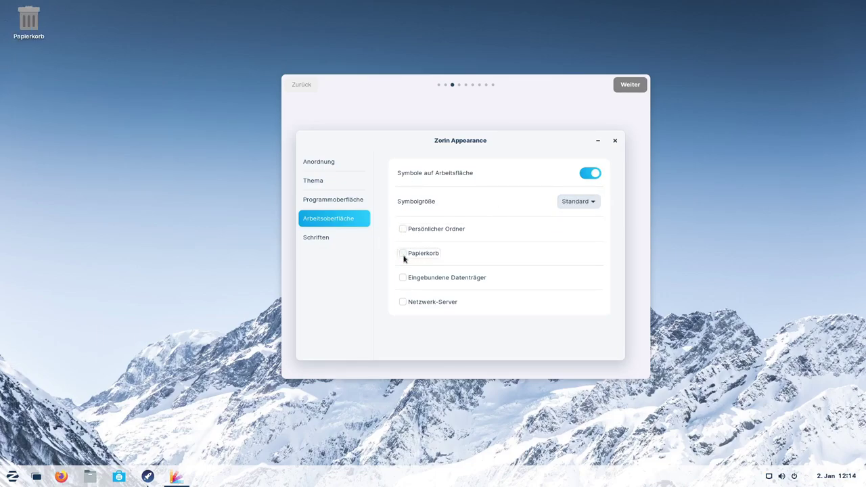
# View the Schriften page, close Zorin Appearance, and advance the tour to the VM performance notice.
pyautogui.click(320, 239)
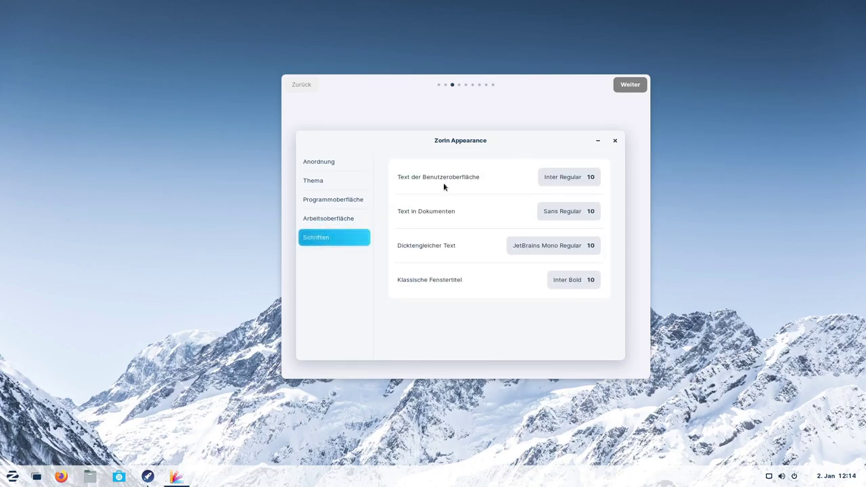
pyautogui.click(616, 141)
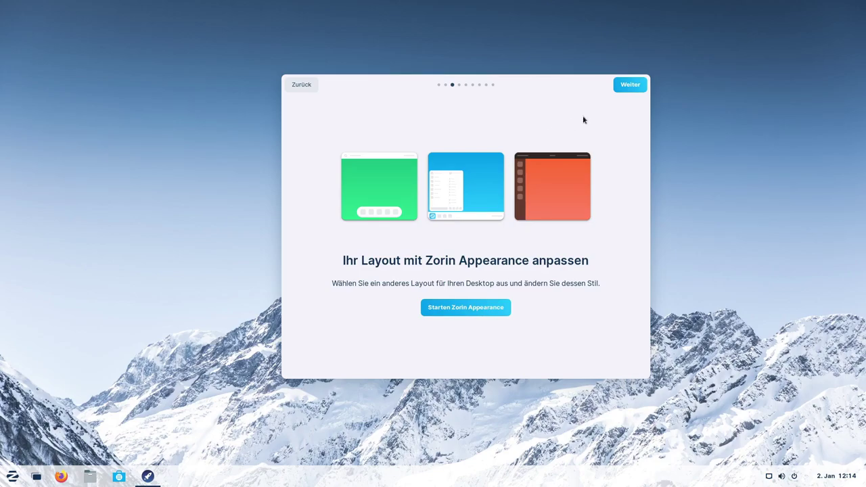
pyautogui.click(629, 84)
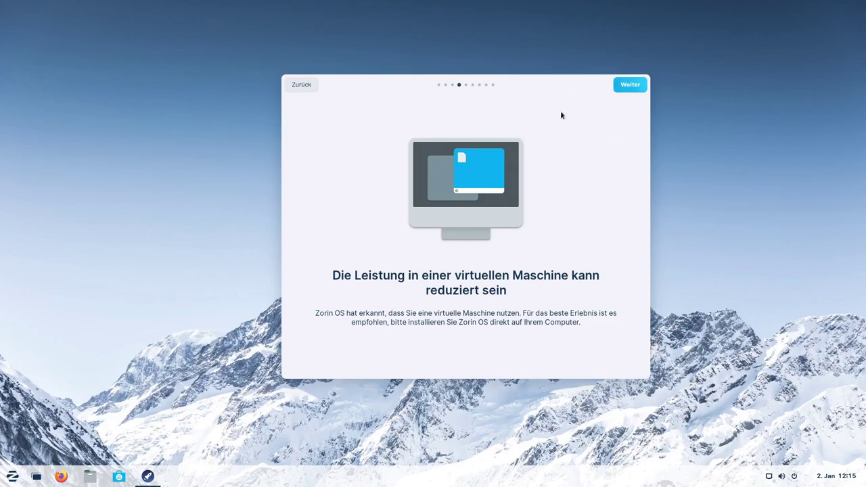
# Advance the tour to Online-Konten verbinden, browse the account providers in Settings, then close Settings.
pyautogui.click(629, 86)
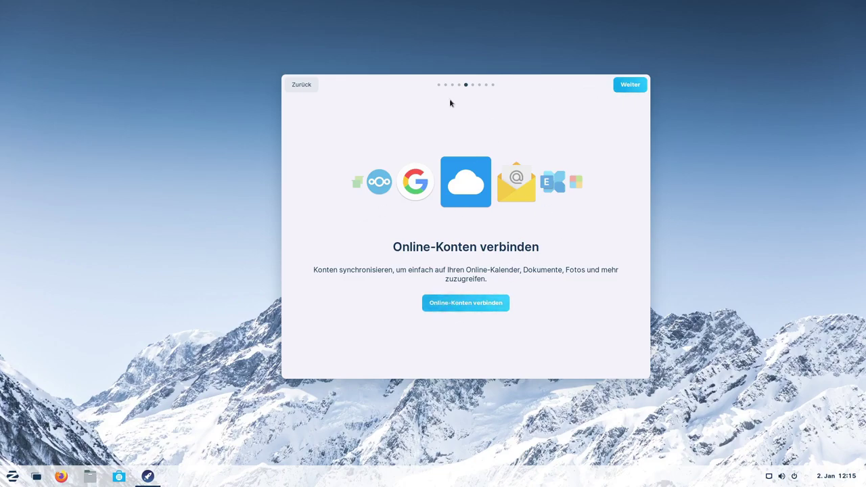
pyautogui.click(440, 303)
pyautogui.scroll(-1, 501, 291)
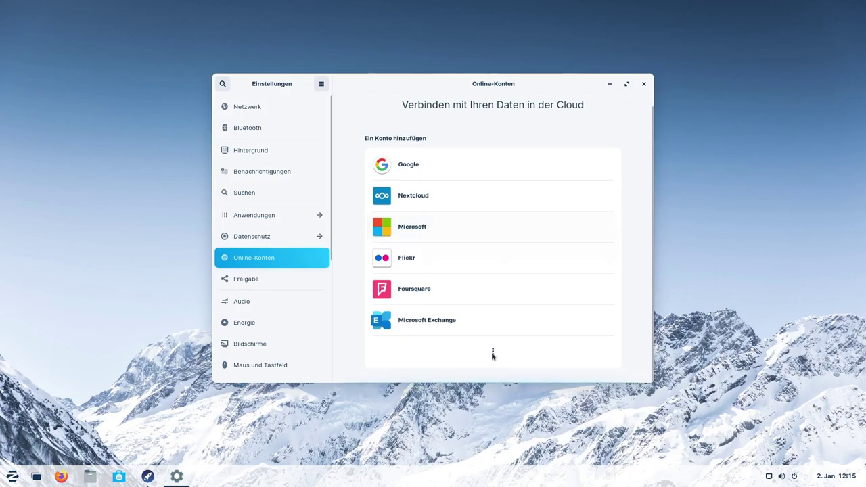
pyautogui.scroll(-1, 501, 312)
pyautogui.scroll(2, 484, 271)
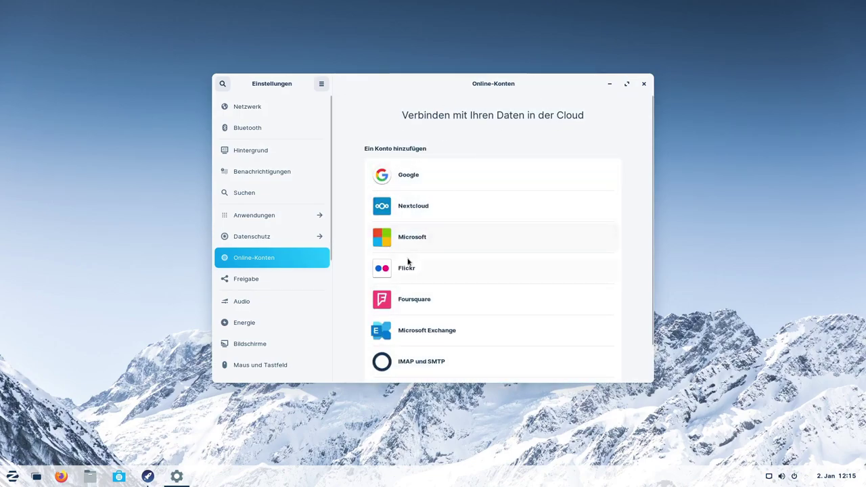
pyautogui.click(644, 84)
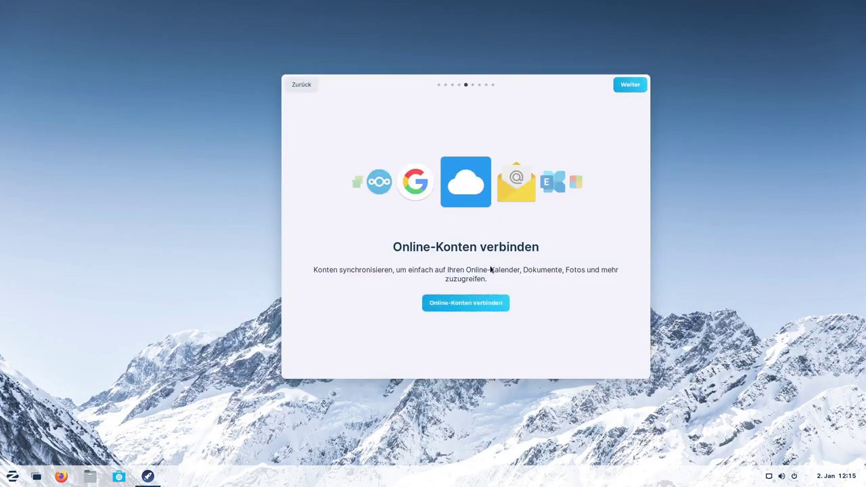
pyautogui.click(626, 88)
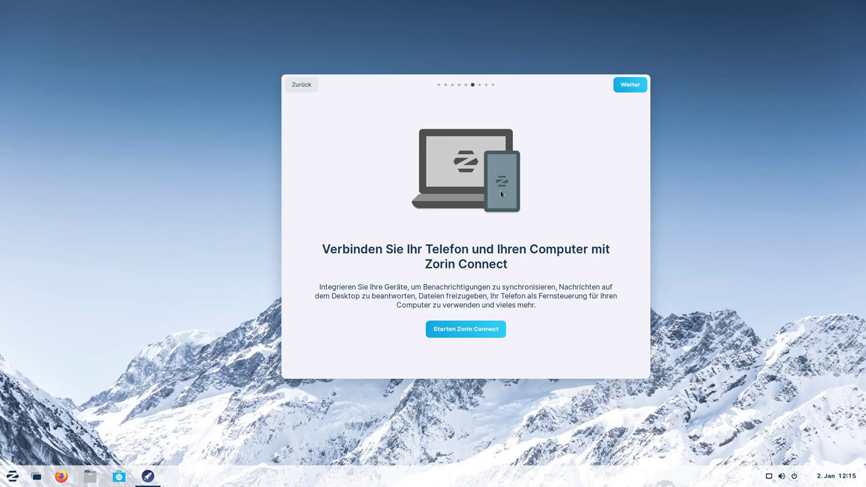
pyautogui.click(479, 329)
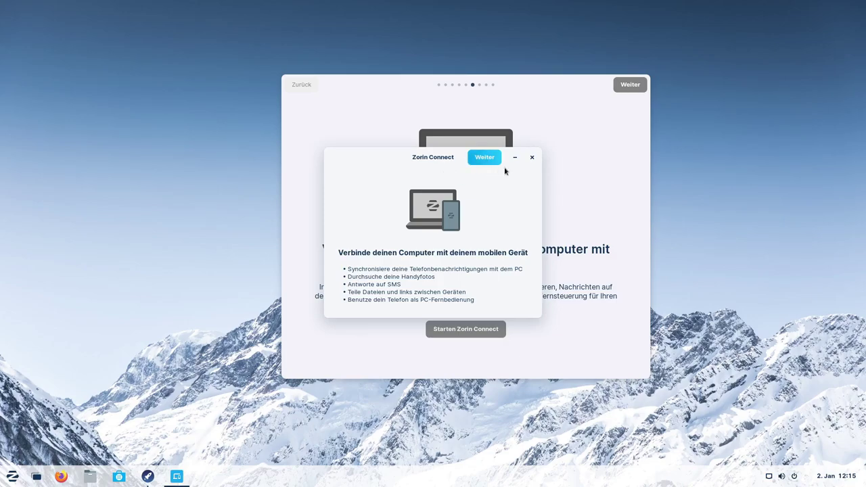
pyautogui.click(483, 158)
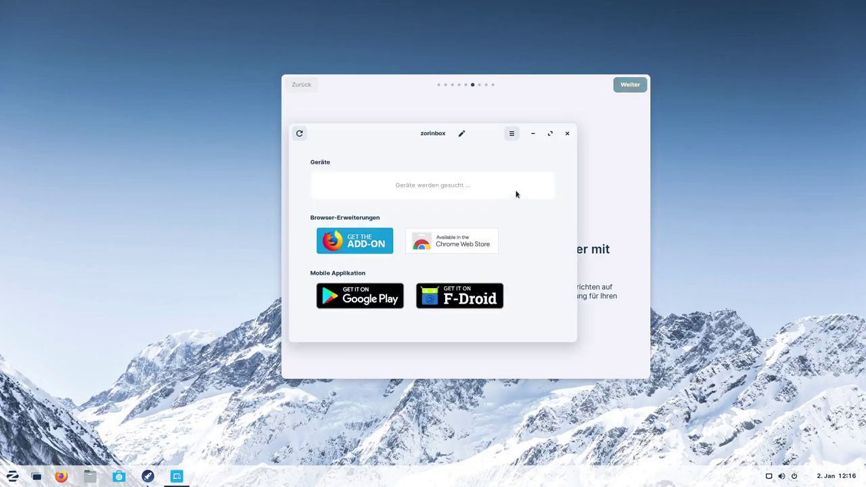
pyautogui.moveTo(429, 135); pyautogui.dragTo(451, 138)
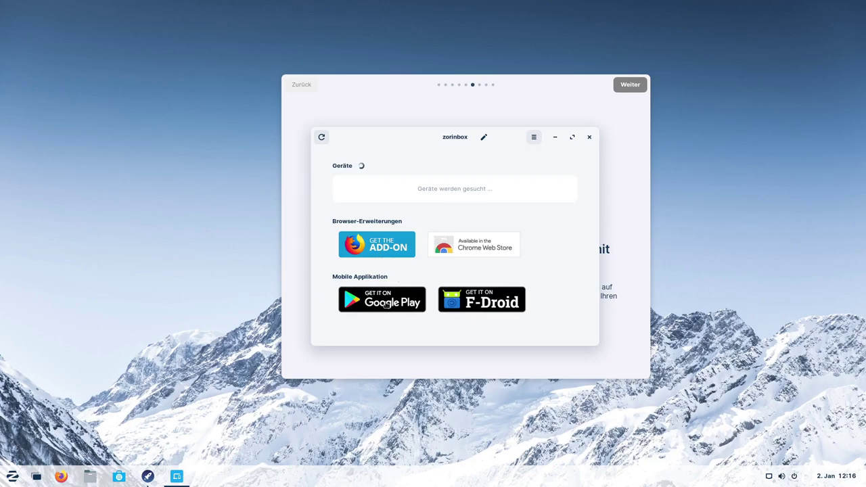
pyautogui.click(588, 138)
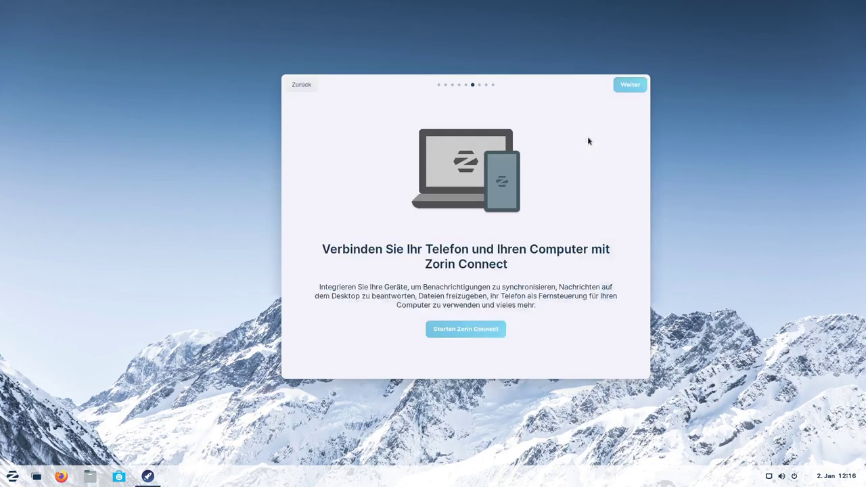
pyautogui.click(629, 87)
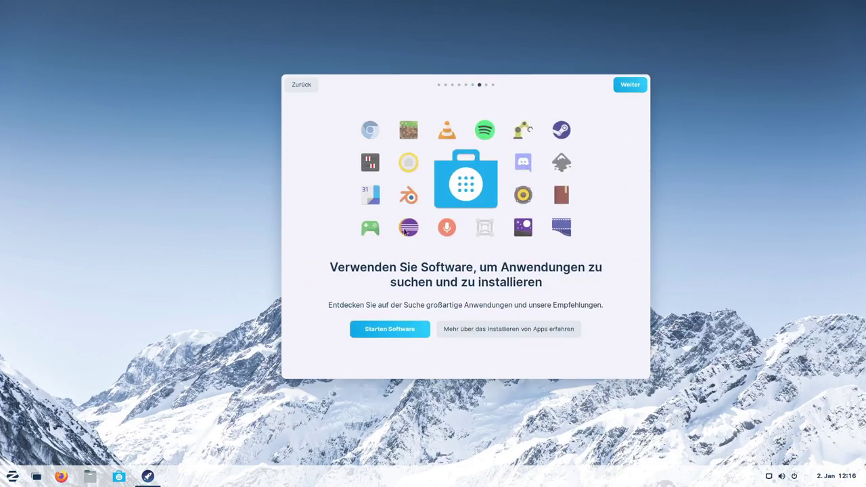
pyautogui.click(385, 331)
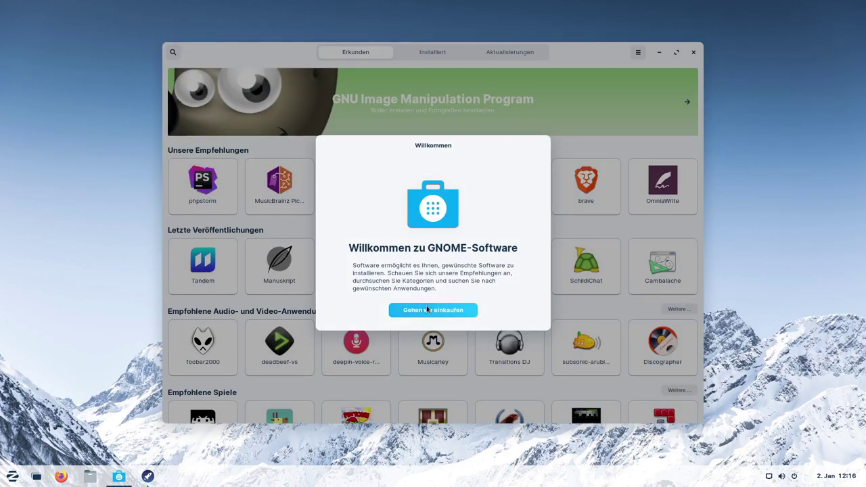
# Dismiss the store's welcome message and move the Software window up and left.
pyautogui.click(439, 310)
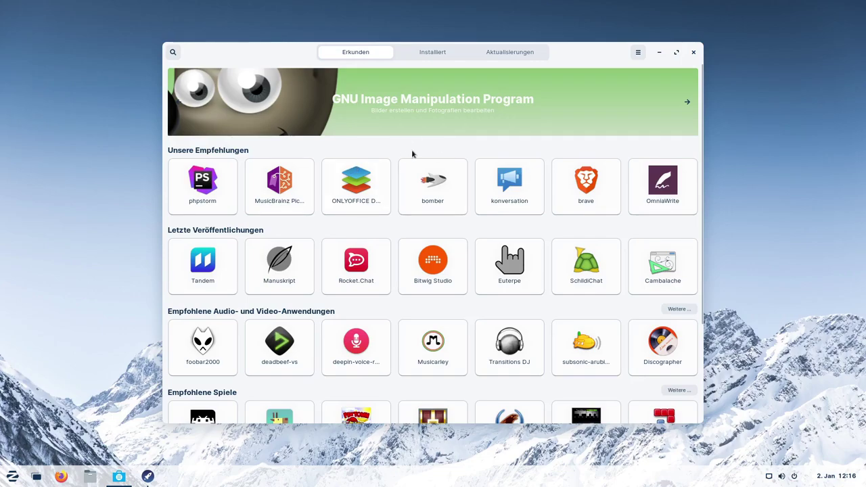
pyautogui.moveTo(271, 52); pyautogui.dragTo(244, 30)
pyautogui.scroll(-2, 386, 156)
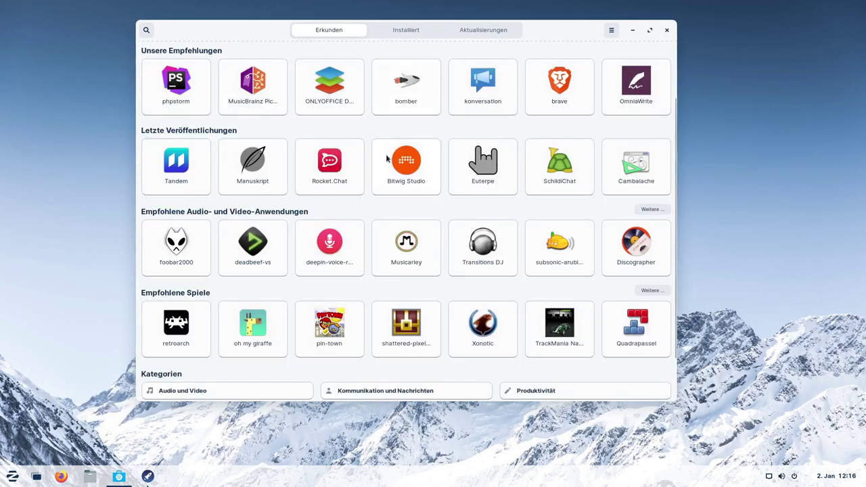
pyautogui.scroll(2, 387, 158)
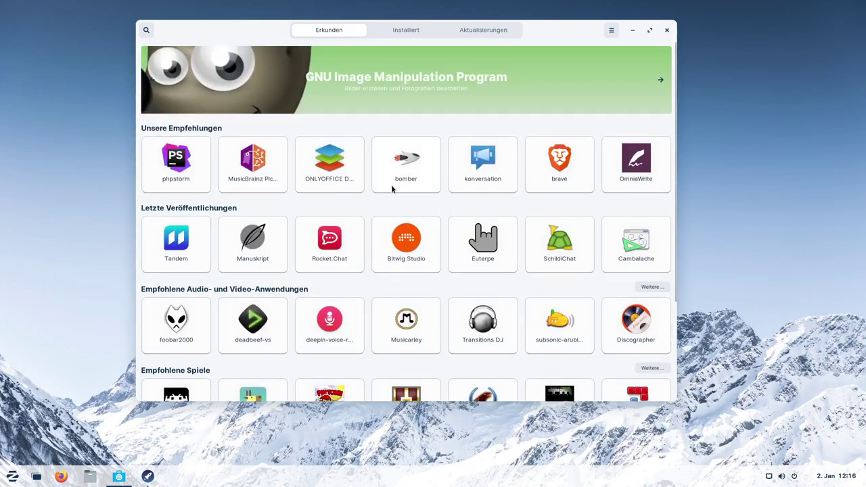
# Check in the About dialog that GNOME Software is version 3.36.1.
pyautogui.click(610, 30)
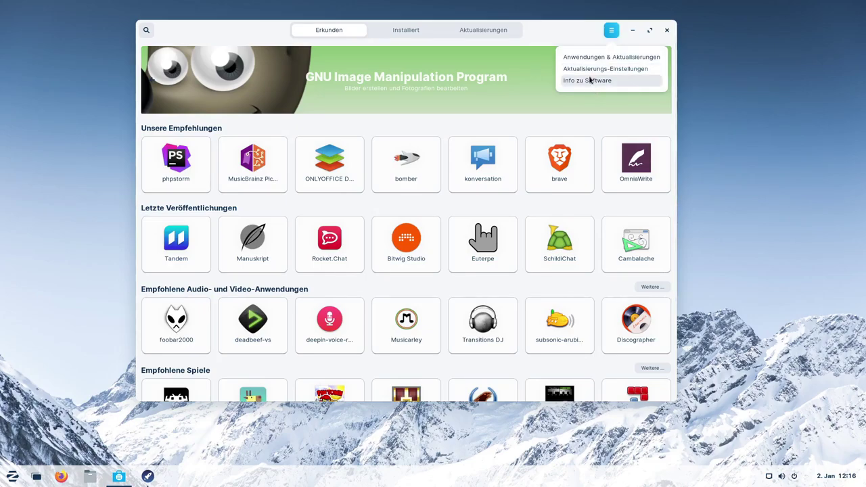
pyautogui.click(599, 79)
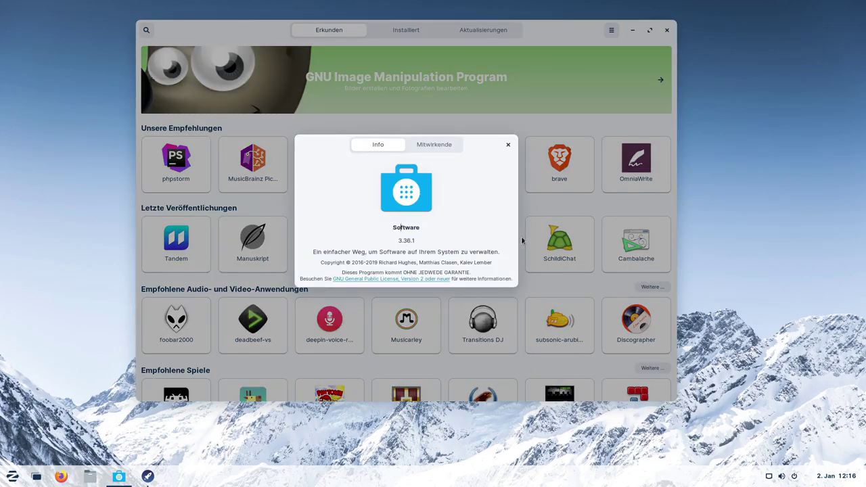
pyautogui.click(508, 145)
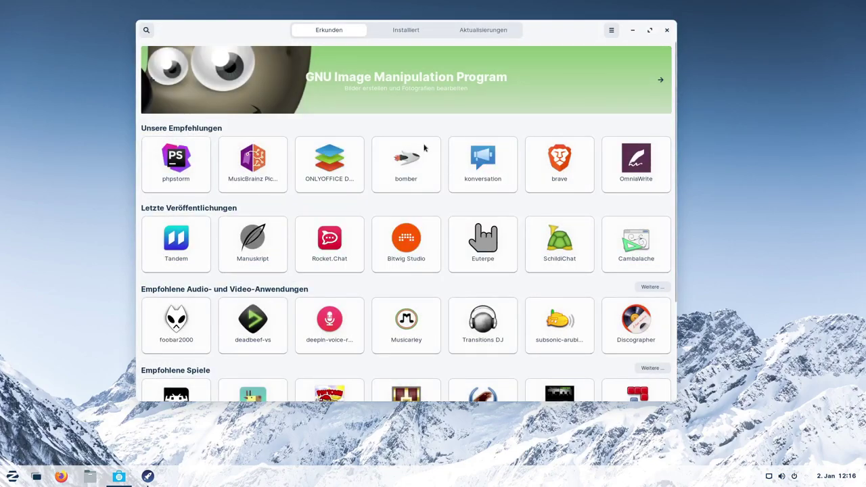
# Scroll through the Erkunden overview of recommendations, releases, games and Kategorien.
pyautogui.scroll(-3, 334, 196)
pyautogui.scroll(3, 337, 210)
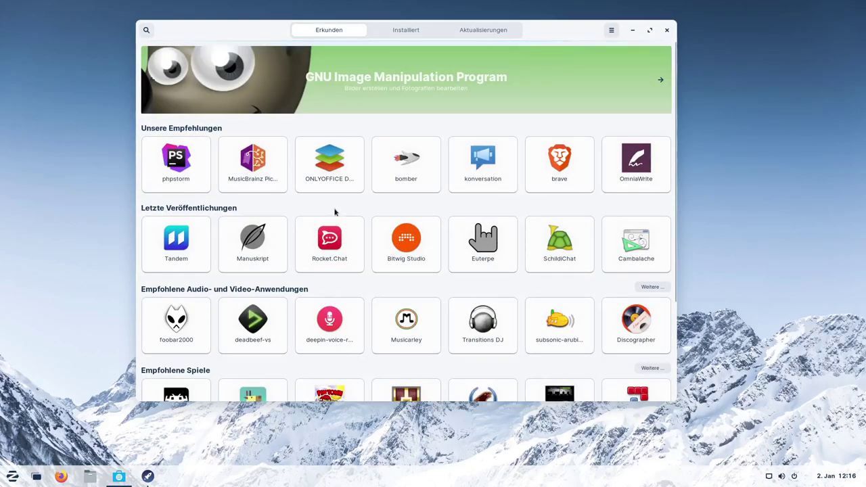
pyautogui.scroll(-3, 331, 213)
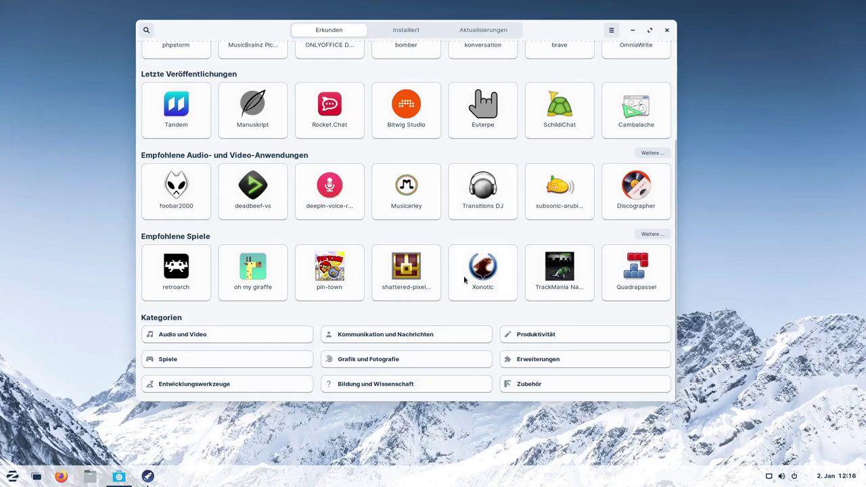
pyautogui.scroll(3, 471, 314)
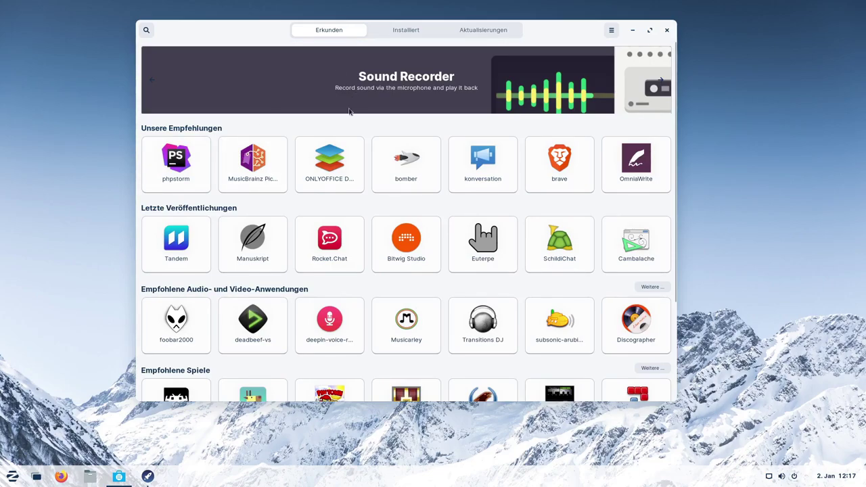
pyautogui.scroll(-3, 294, 187)
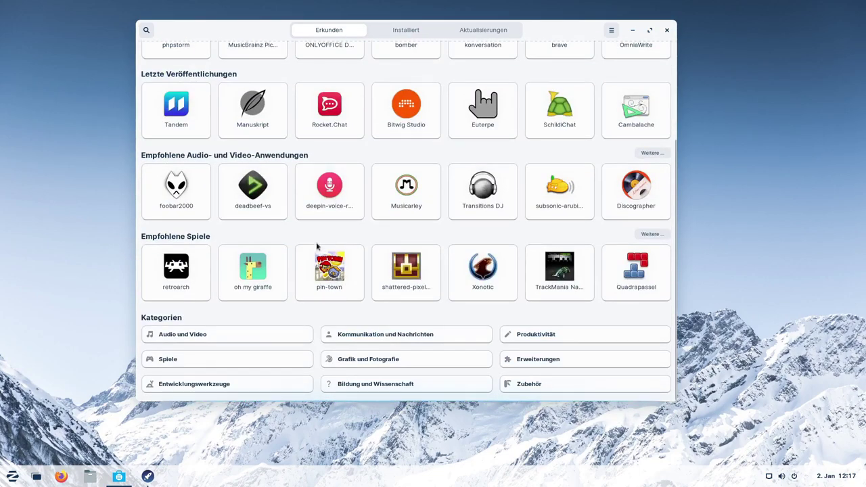
# Look into the Grafik und Fotografie category, then view the Tandem app details.
pyautogui.click(374, 360)
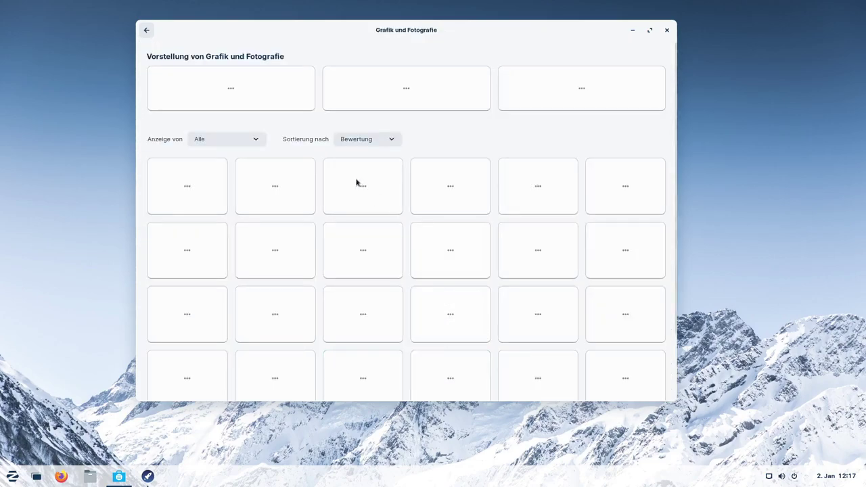
pyautogui.click(148, 32)
pyautogui.click(177, 112)
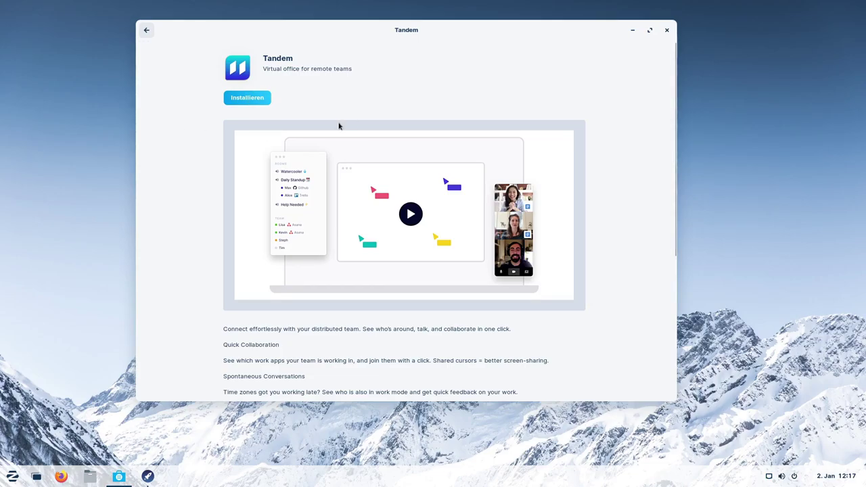
pyautogui.scroll(-5, 345, 136)
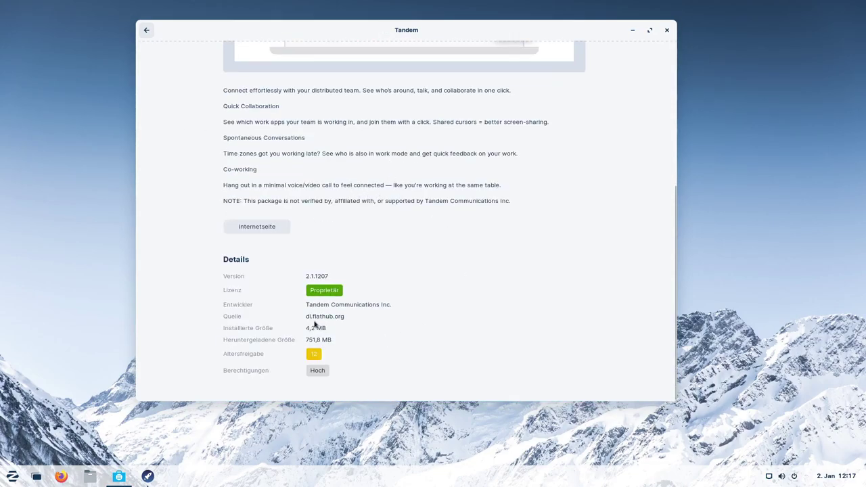
# Highlight Tandem's download source address dl.flathub.org, then clear the selection.
pyautogui.doubleClick(312, 317)
pyautogui.click(322, 316)
pyautogui.moveTo(307, 316); pyautogui.dragTo(365, 315)
pyautogui.click(319, 319)
# Go back from Tandem to the Erkunden overview and scroll to its top.
pyautogui.scroll(5, 431, 365)
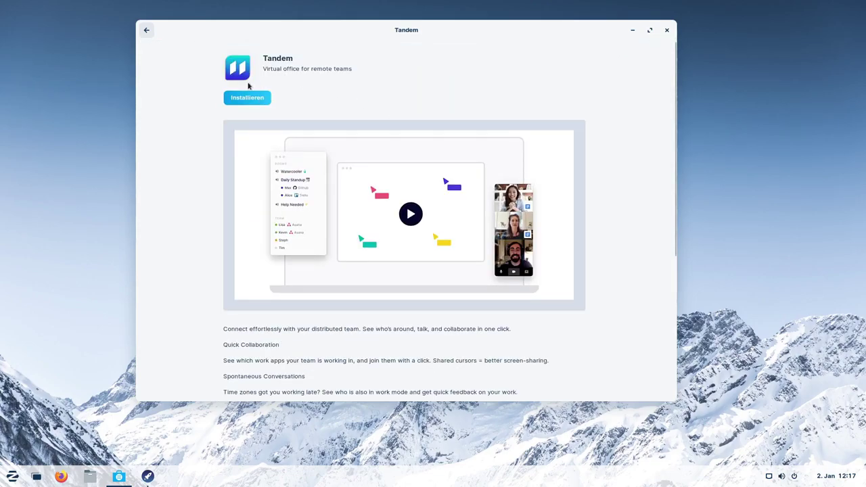
pyautogui.scroll(-3, 500, 197)
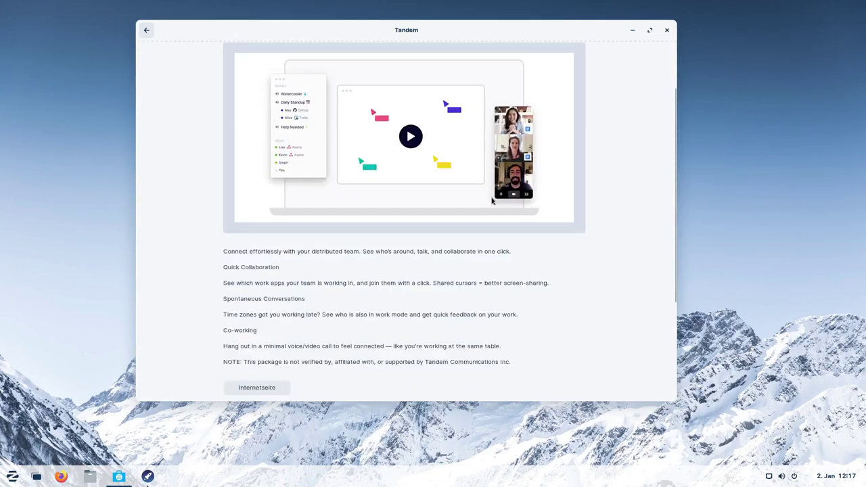
pyautogui.scroll(3, 413, 349)
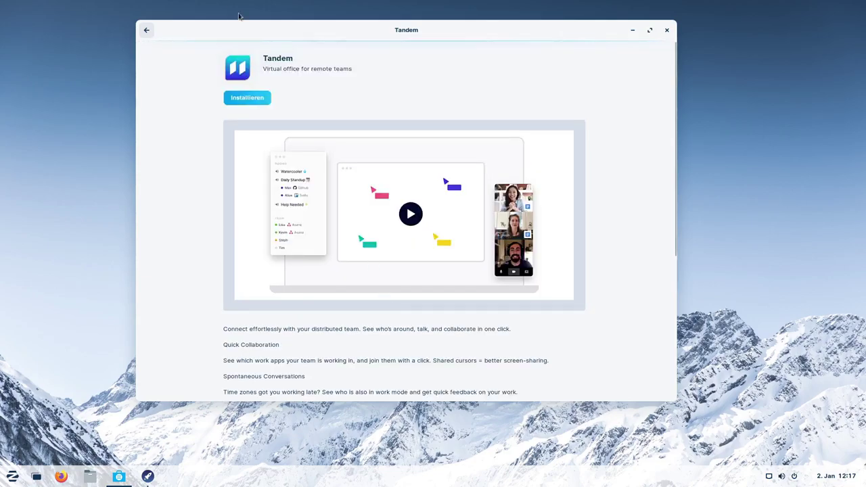
pyautogui.click(146, 30)
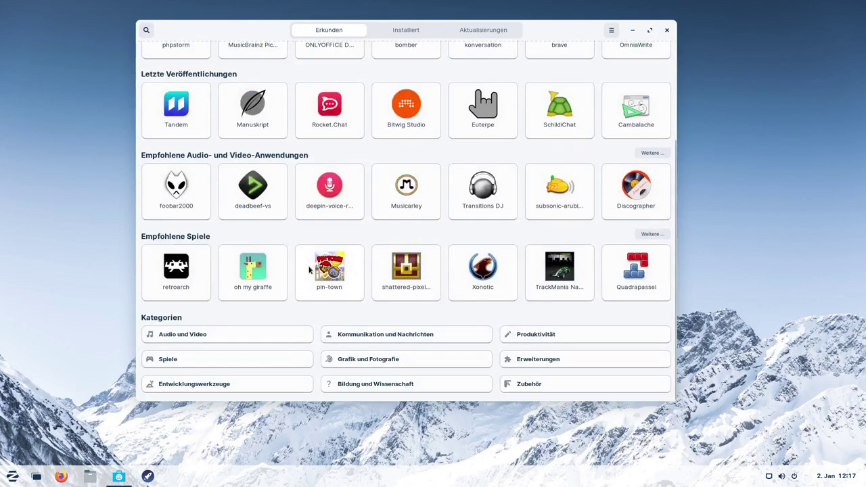
pyautogui.scroll(3, 309, 270)
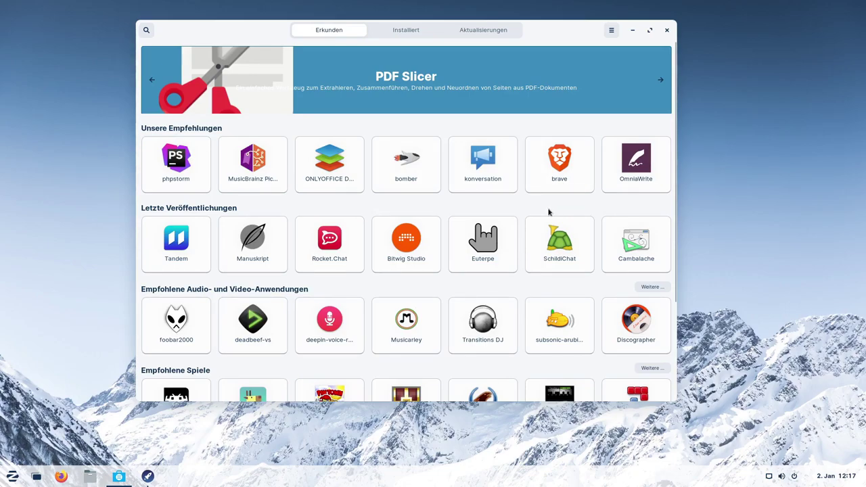
# Close the Software window and advance the welcome tour to the Office-Paket page.
pyautogui.click(667, 31)
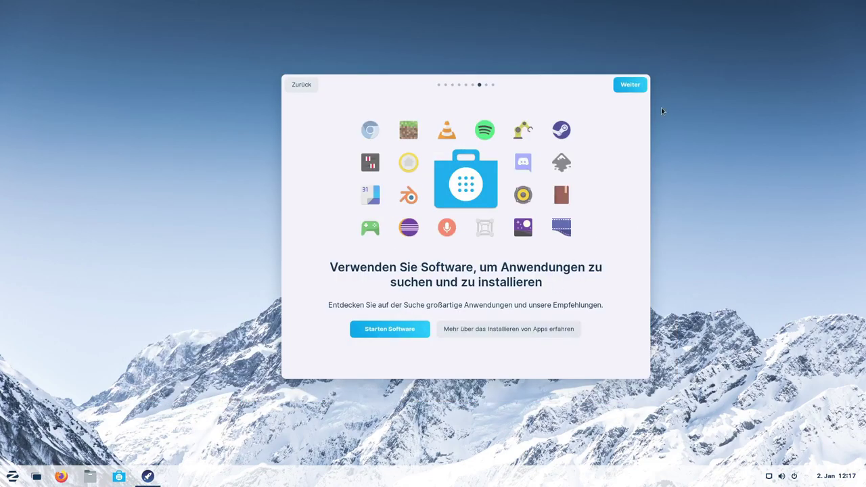
pyautogui.click(631, 85)
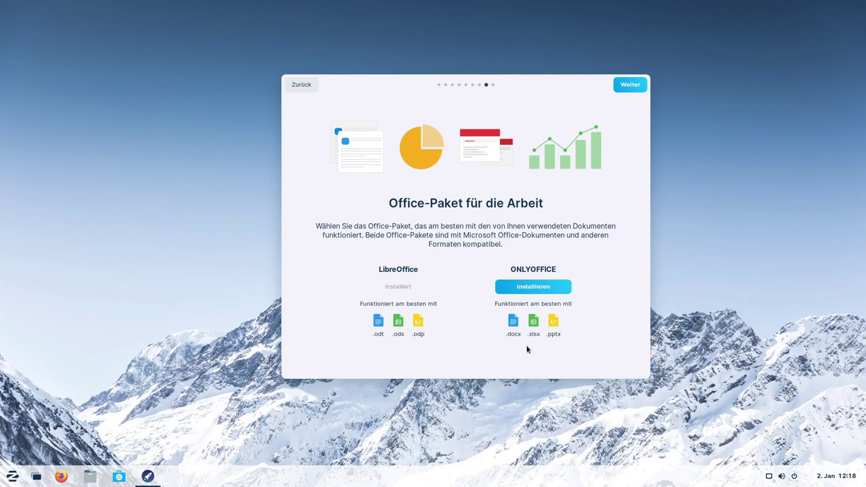
# Advance the tour to its last page and scroll through zorin.com/help in Firefox.
pyautogui.click(619, 87)
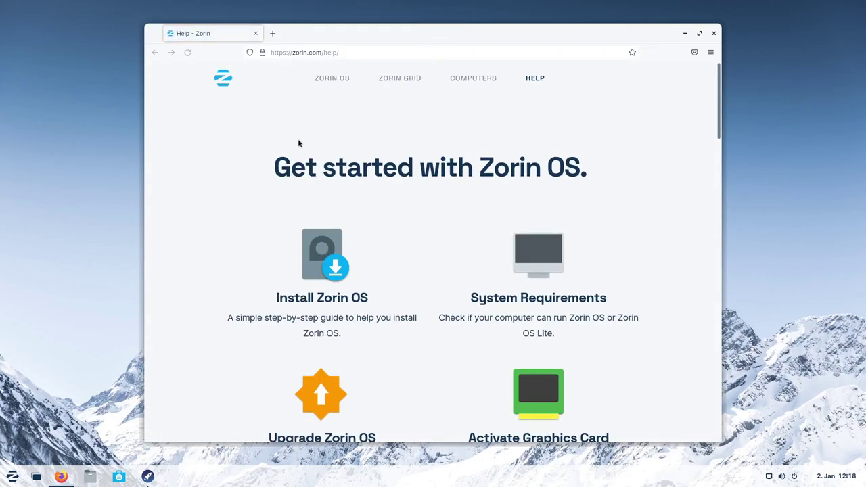
pyautogui.scroll(-2, 216, 227)
pyautogui.scroll(2, 207, 229)
pyautogui.scroll(-4, 211, 230)
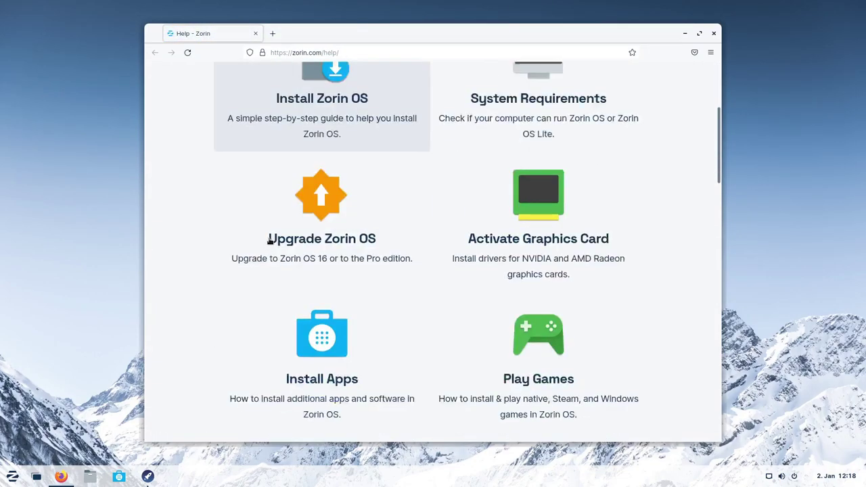
pyautogui.scroll(-6, 291, 226)
pyautogui.scroll(5, 369, 233)
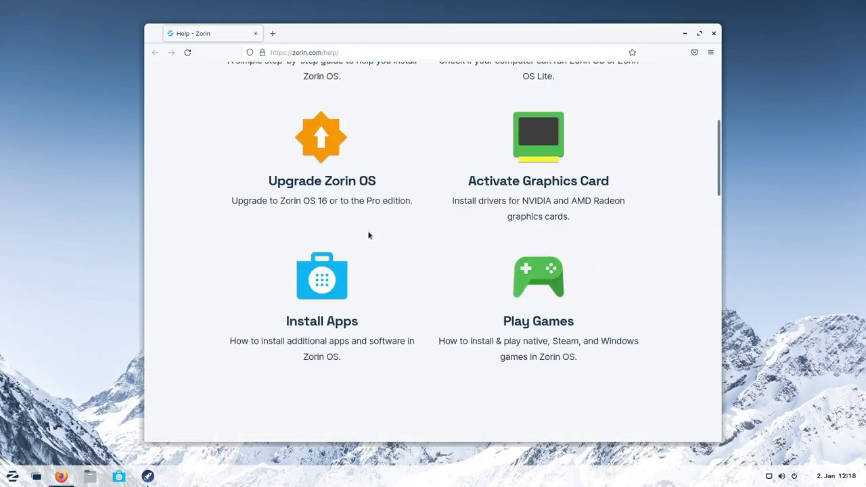
pyautogui.scroll(4, 369, 235)
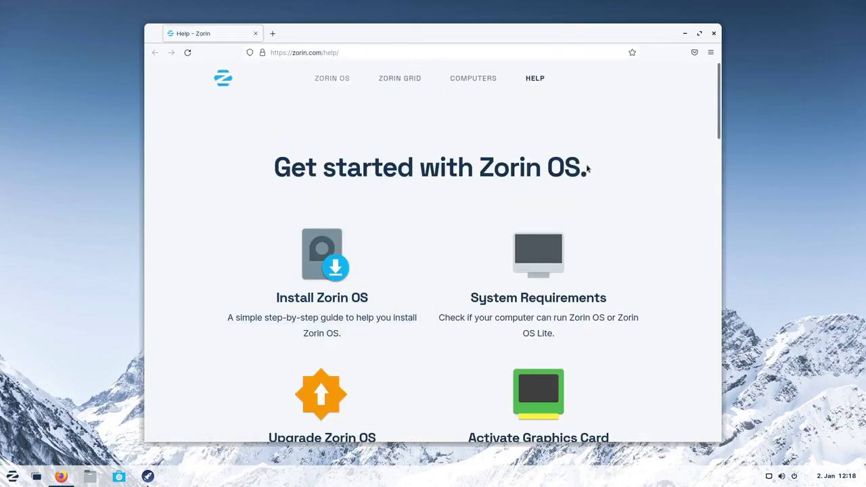
pyautogui.scroll(-8, 588, 169)
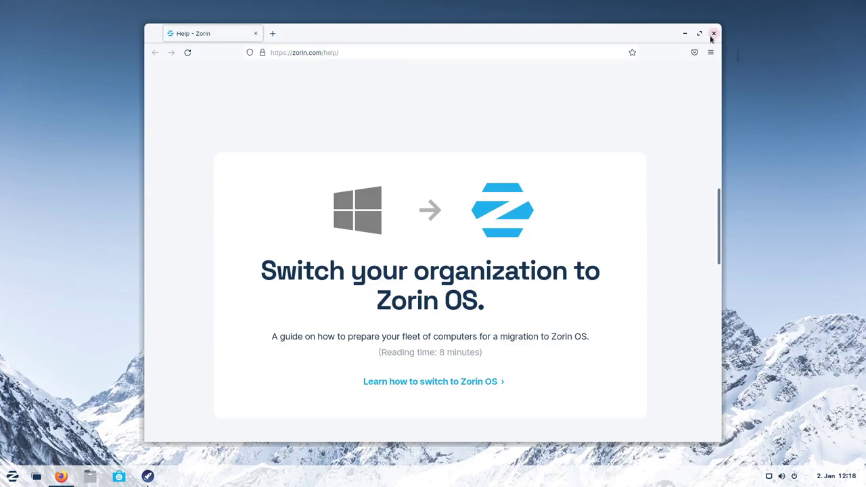
pyautogui.scroll(-10, 402, 290)
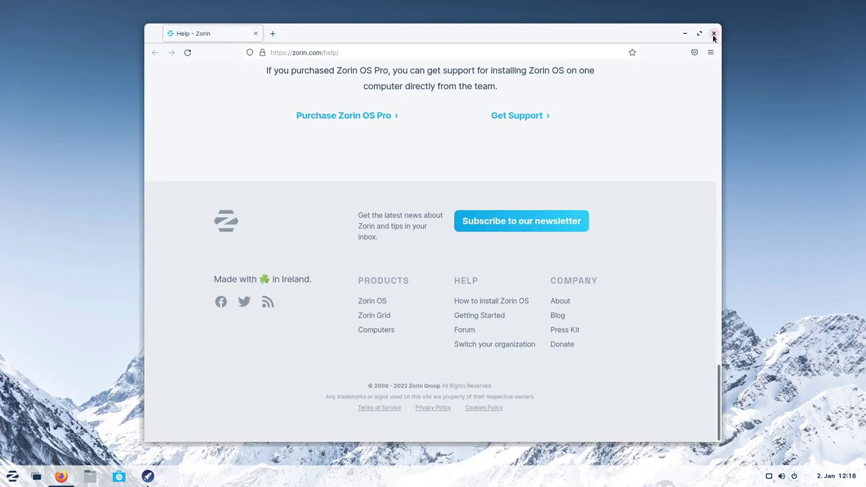
# Highlight the Ireland footer line, then close Firefox and the finished welcome tour.
pyautogui.moveTo(223, 280); pyautogui.dragTo(305, 288)
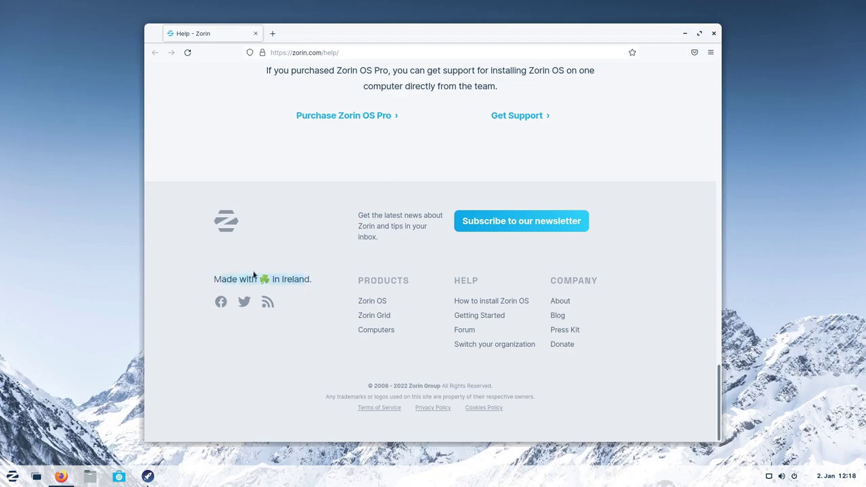
pyautogui.click(281, 279)
pyautogui.click(713, 33)
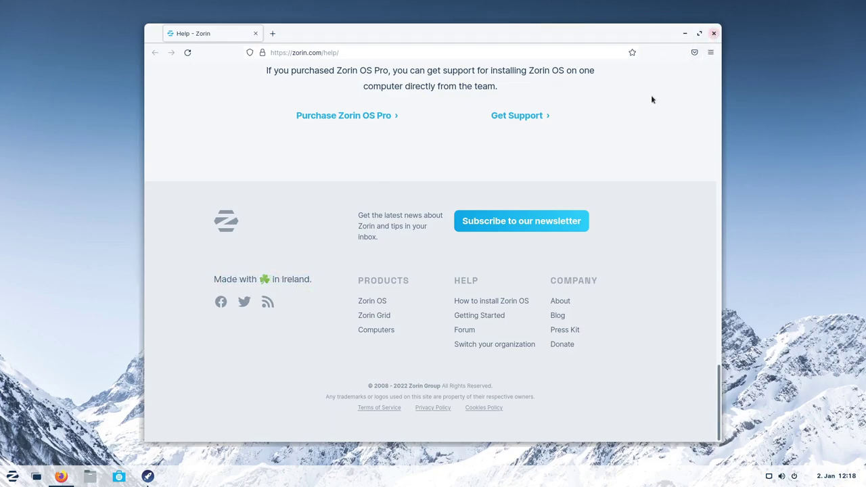
pyautogui.click(628, 85)
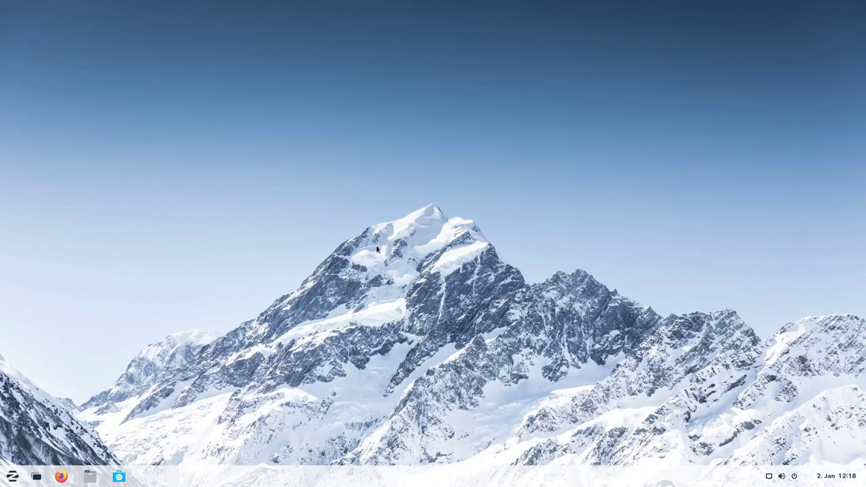
# Set the cat photo as the user's profile picture in the account settings.
pyautogui.click(13, 477)
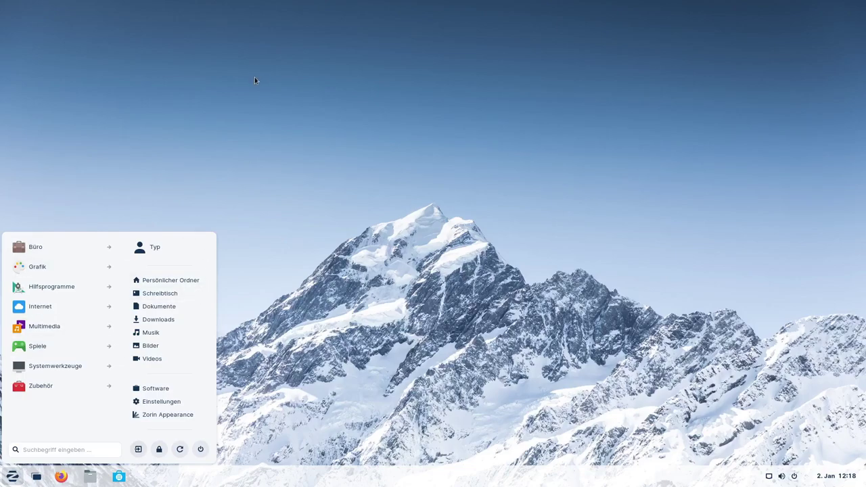
pyautogui.click(151, 252)
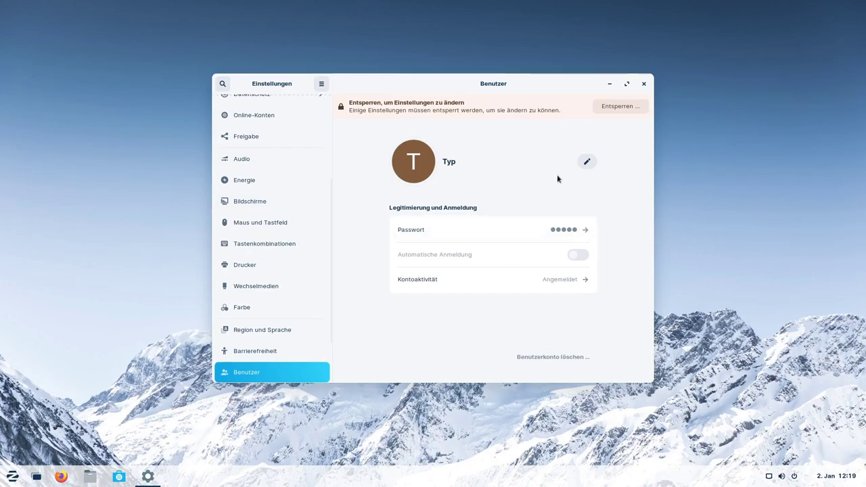
pyautogui.click(410, 166)
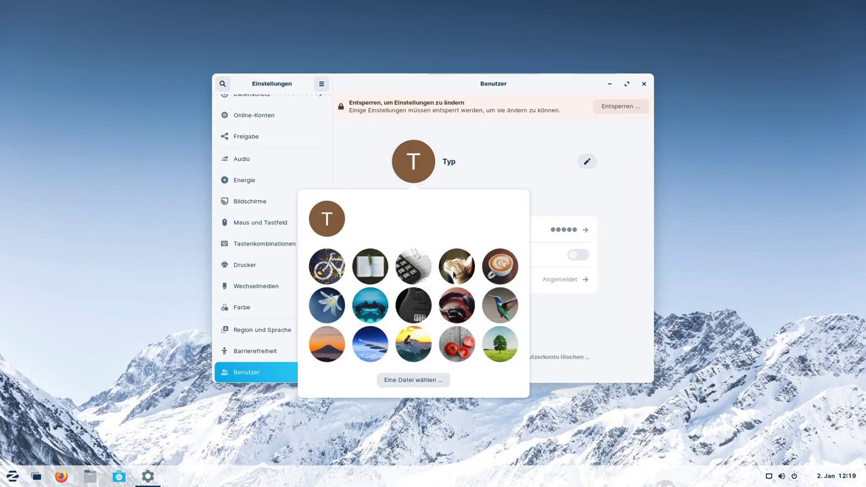
pyautogui.click(455, 272)
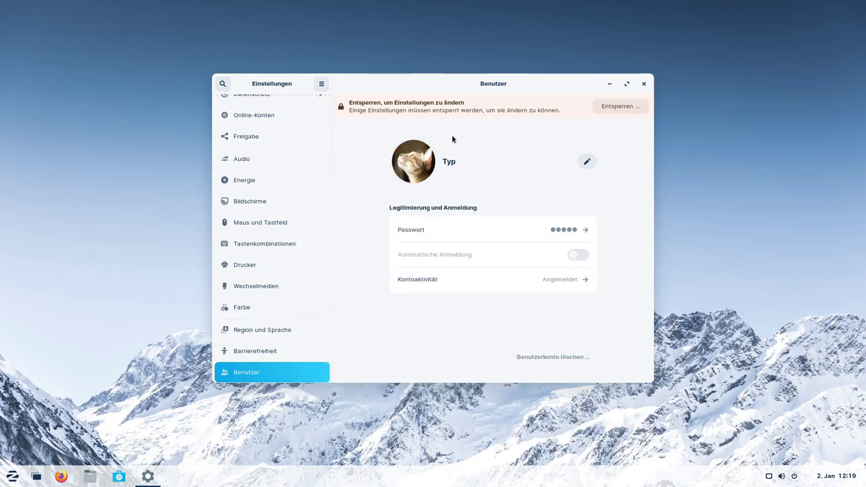
# Unlock the account settings with the user's password and keep the cat picture.
pyautogui.click(620, 107)
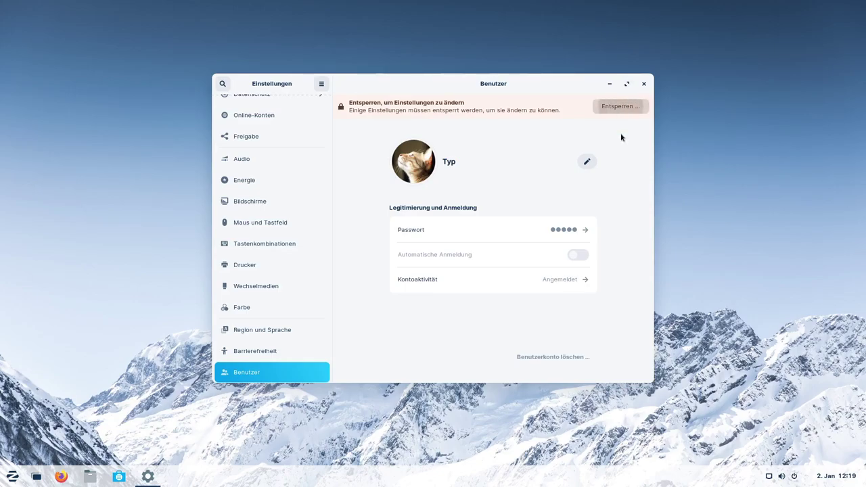
pyautogui.write('*****')
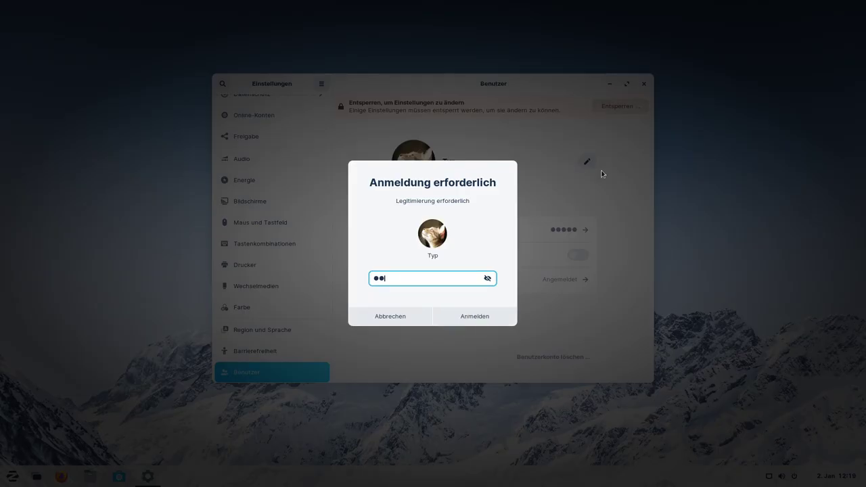
pyautogui.press('Return')
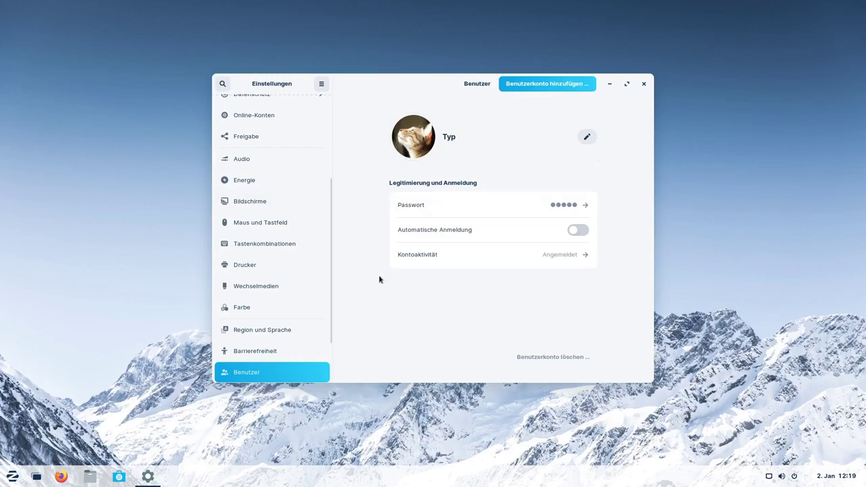
pyautogui.click(429, 149)
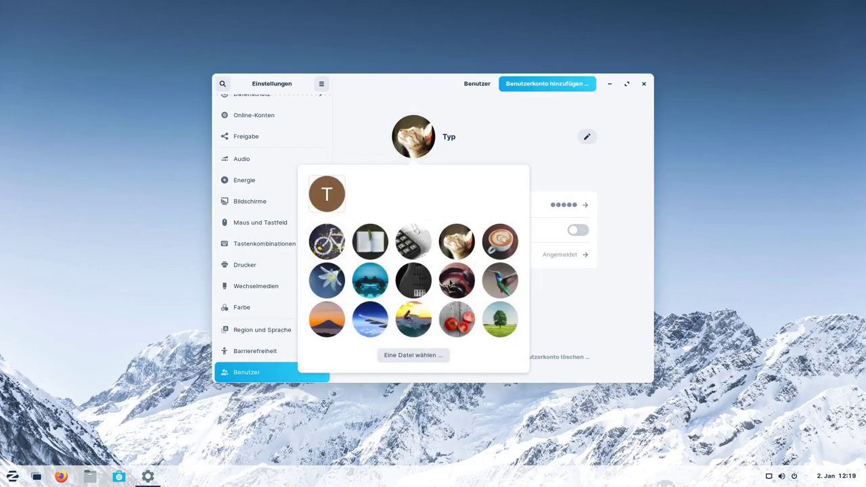
pyautogui.click(456, 244)
pyautogui.click(643, 84)
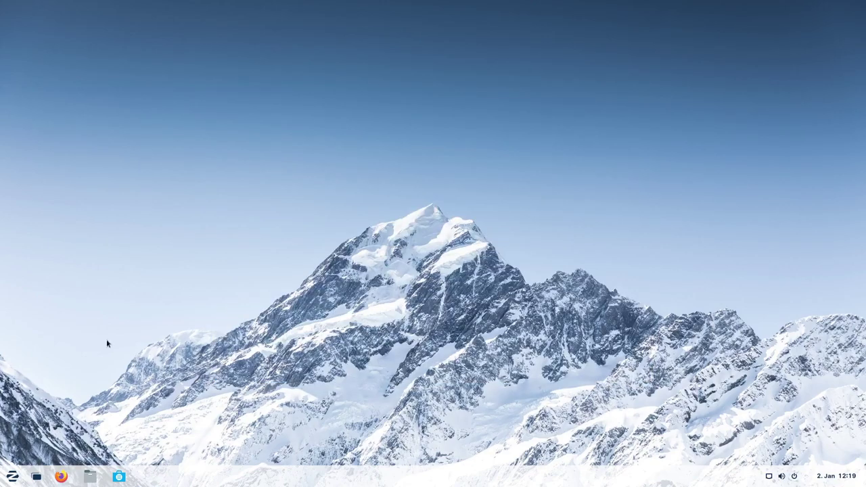
pyautogui.click(12, 477)
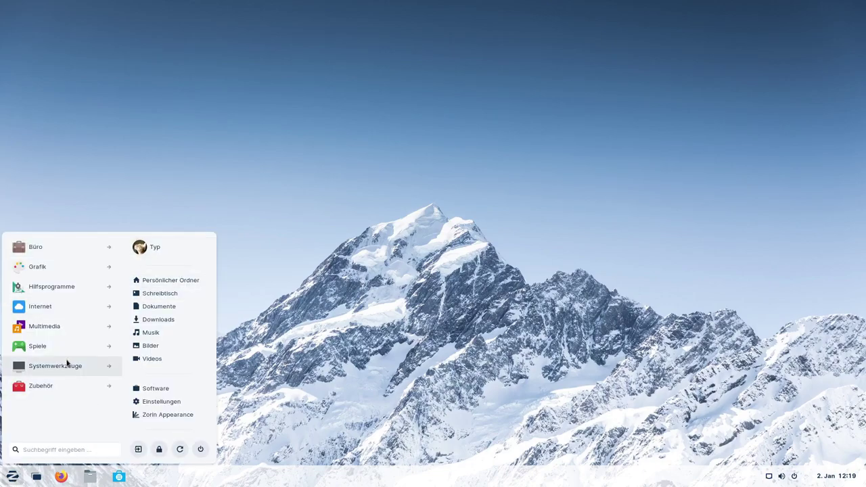
pyautogui.click(59, 248)
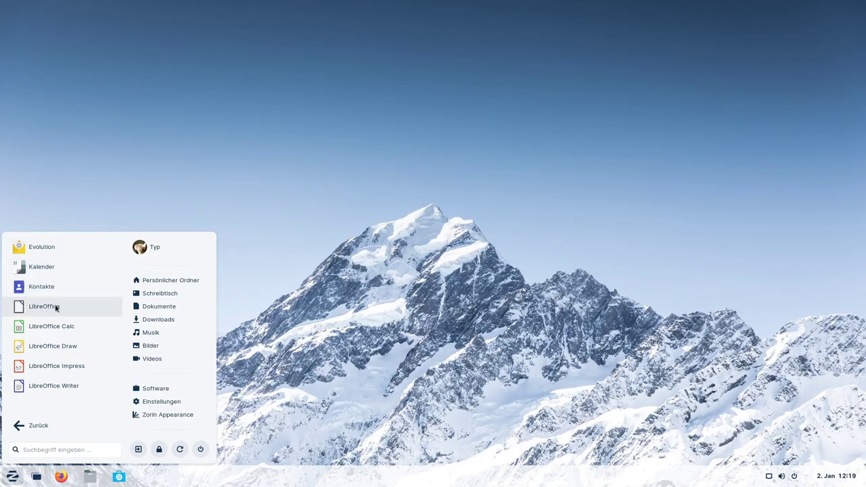
pyautogui.click(27, 426)
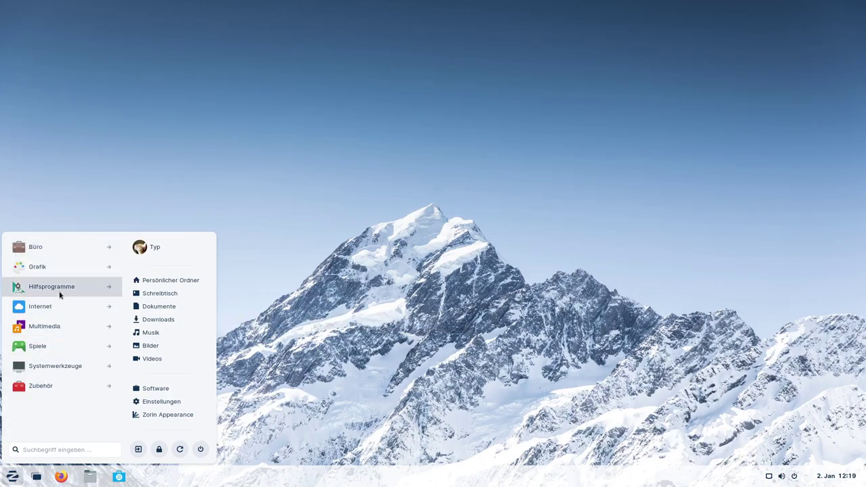
pyautogui.click(58, 289)
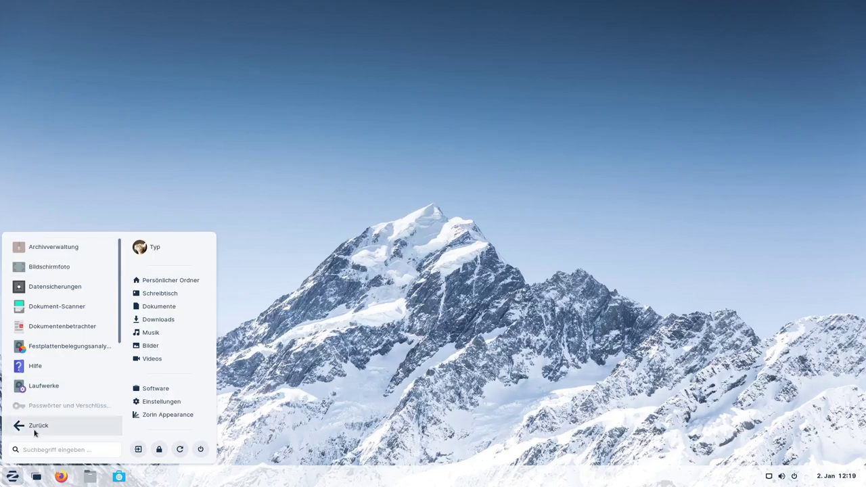
pyautogui.click(34, 427)
pyautogui.click(64, 269)
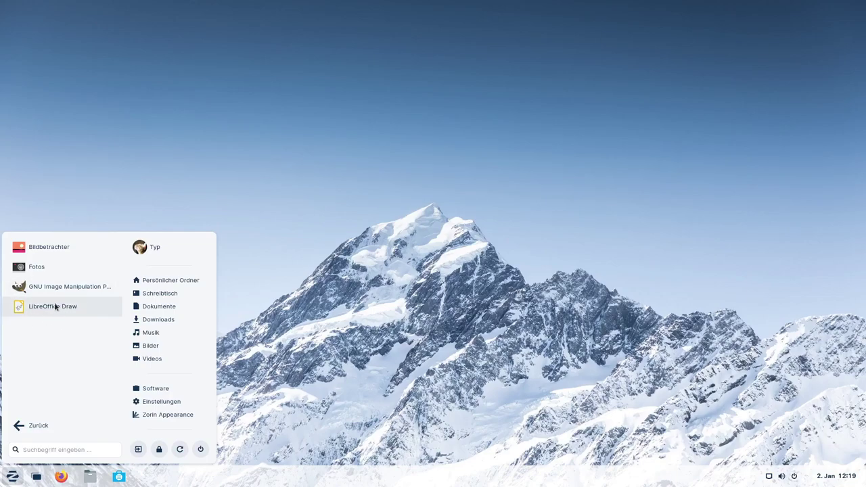
pyautogui.click(36, 269)
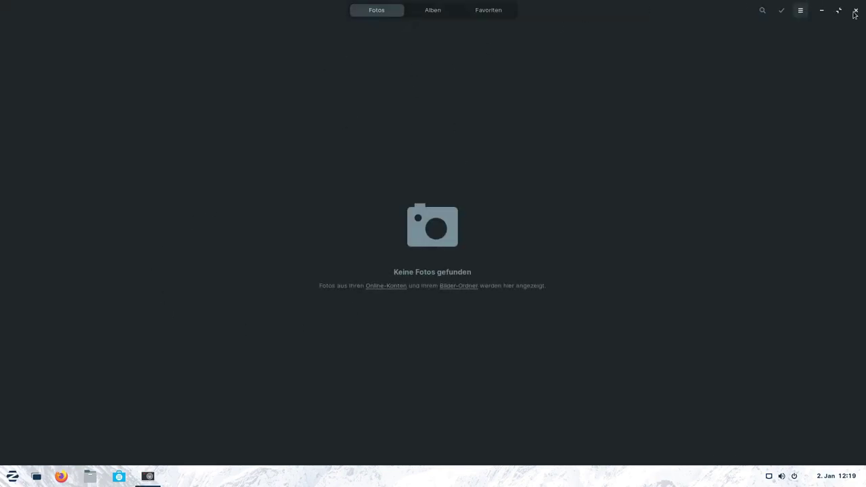
pyautogui.click(856, 10)
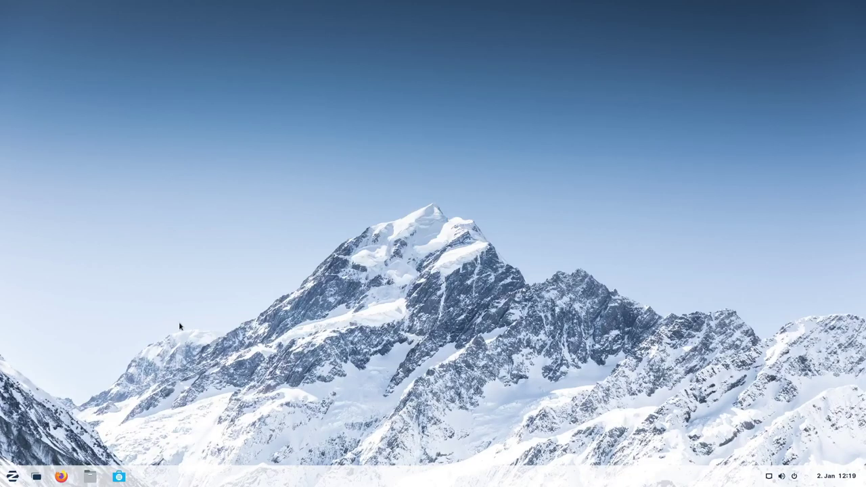
# Launch Terminal from the Zorin menu's Hilfsprogramme category.
pyautogui.click(12, 477)
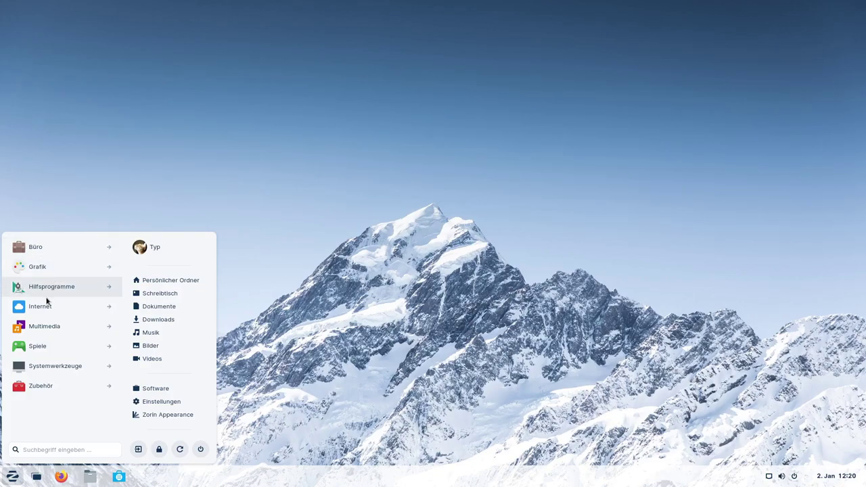
pyautogui.click(59, 288)
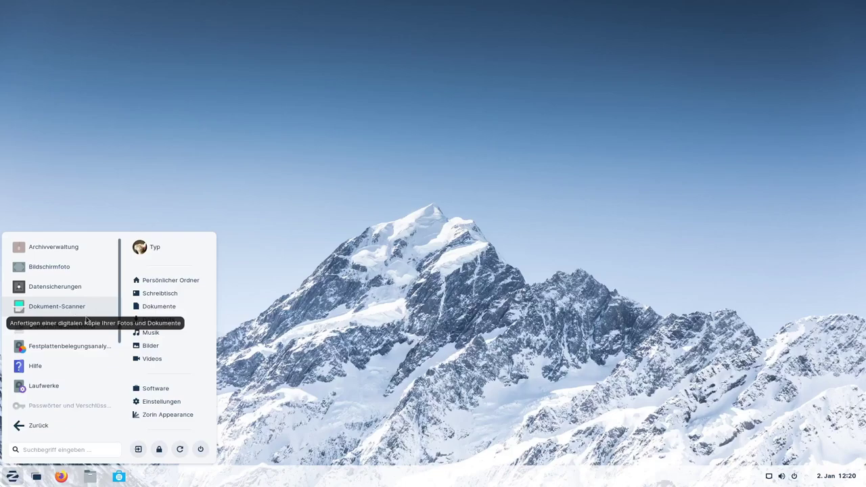
pyautogui.moveTo(120, 311); pyautogui.dragTo(122, 366)
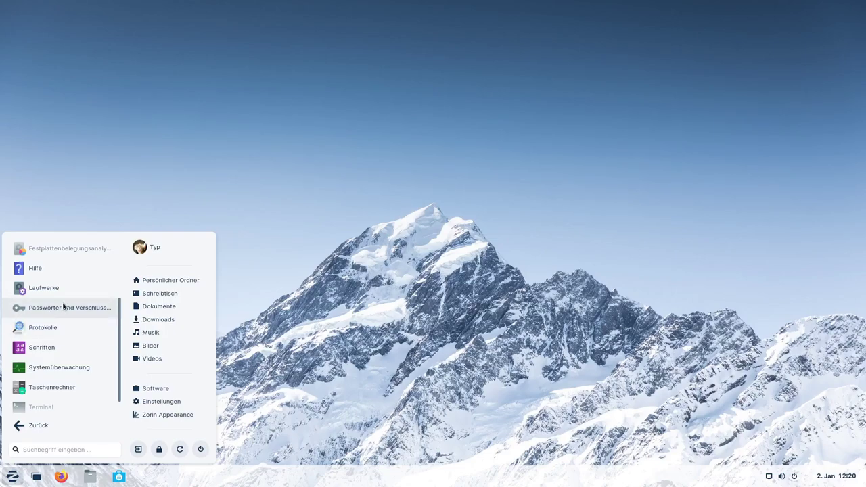
pyautogui.scroll(-1, 119, 339)
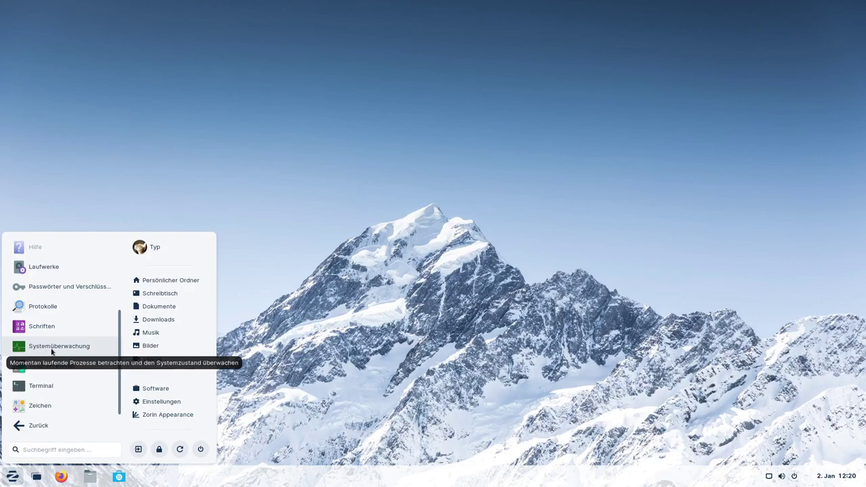
pyautogui.click(50, 387)
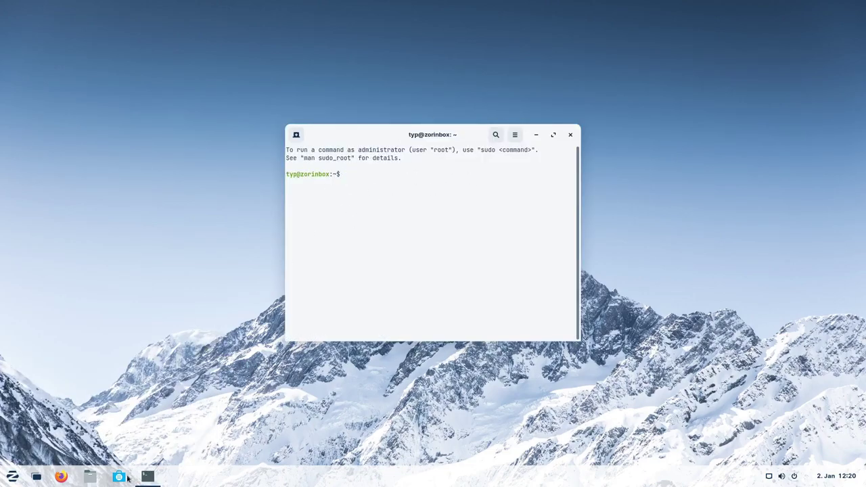
# Pin Terminal to the favourites, close it, and show the Zorin menu's Multimedia apps.
pyautogui.rightClick(147, 477)
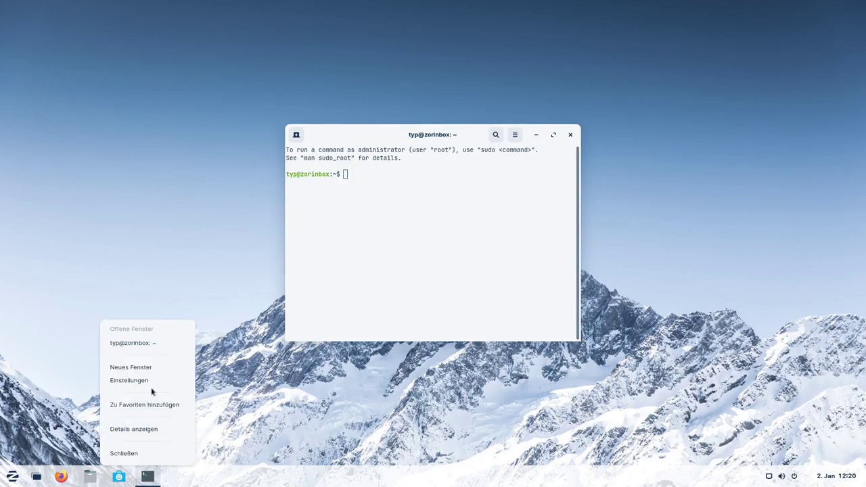
pyautogui.click(142, 406)
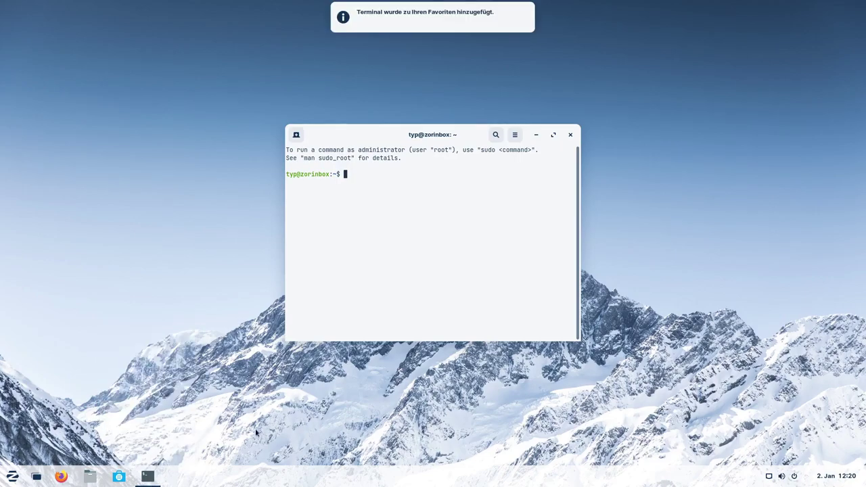
pyautogui.click(570, 134)
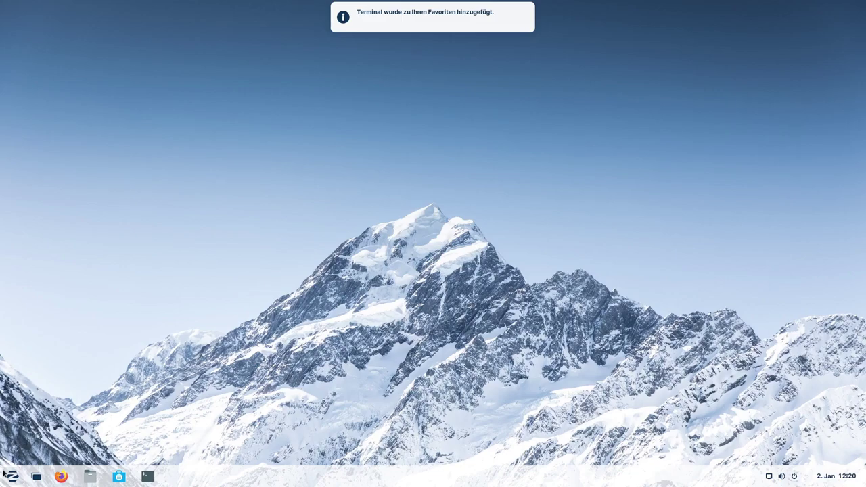
pyautogui.click(12, 476)
pyautogui.click(63, 327)
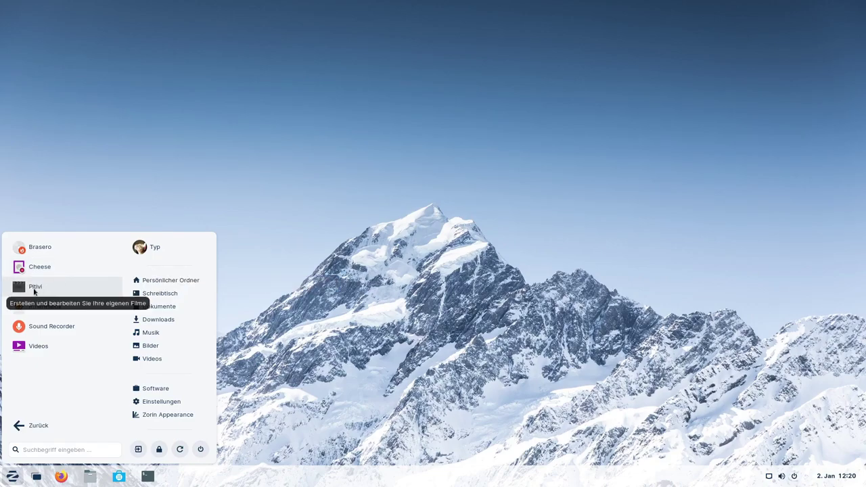
# Launch Pitivi on a new empty project, quit it, and bring up the app menu.
pyautogui.click(42, 290)
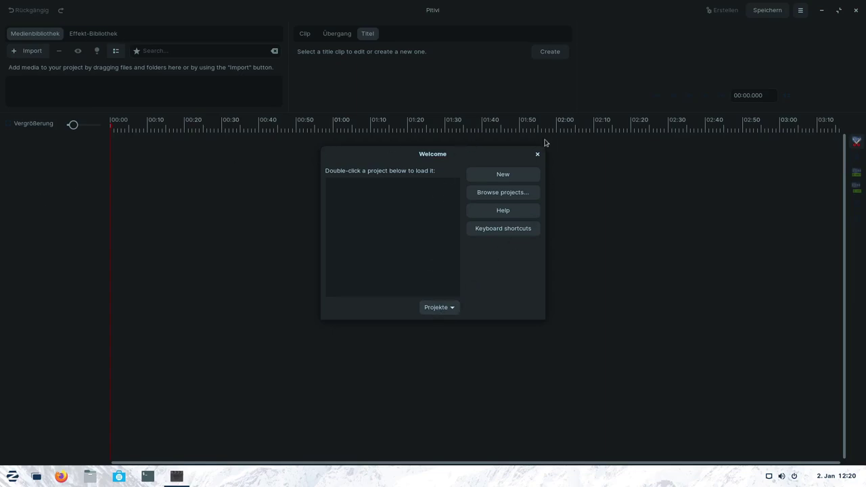
pyautogui.click(537, 155)
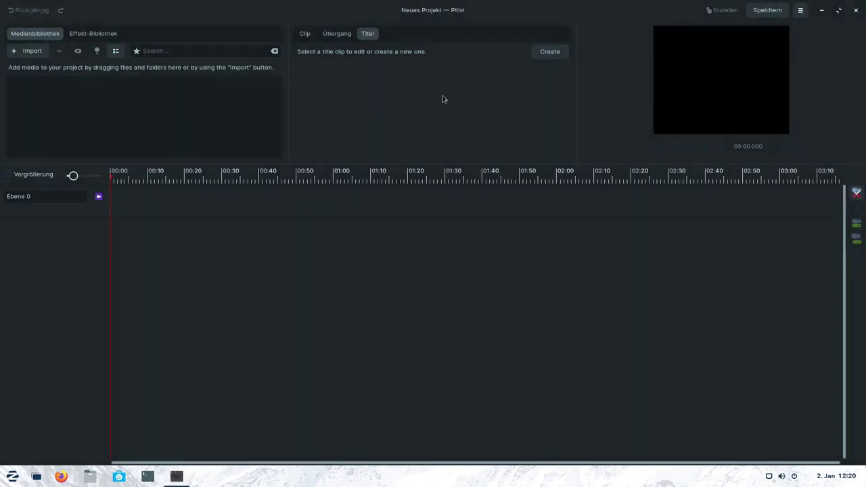
pyautogui.click(856, 10)
pyautogui.click(12, 476)
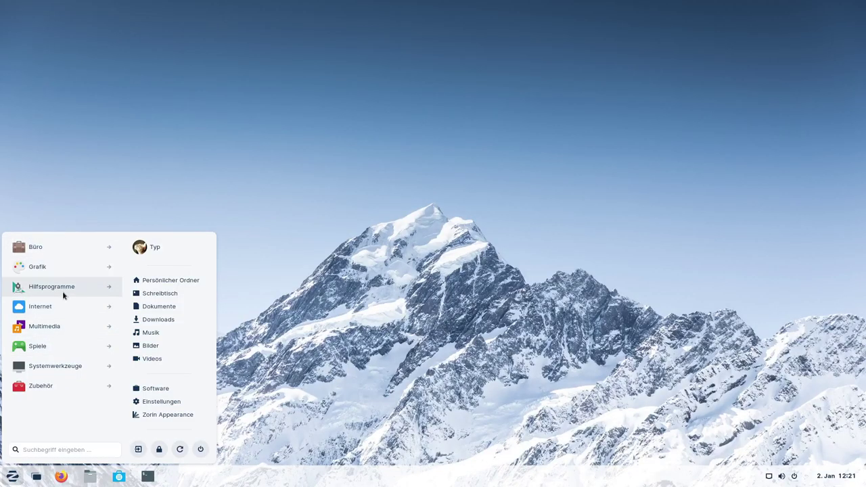
# Launch Videos from the Multimedia apps and bring up its help pages.
pyautogui.click(55, 328)
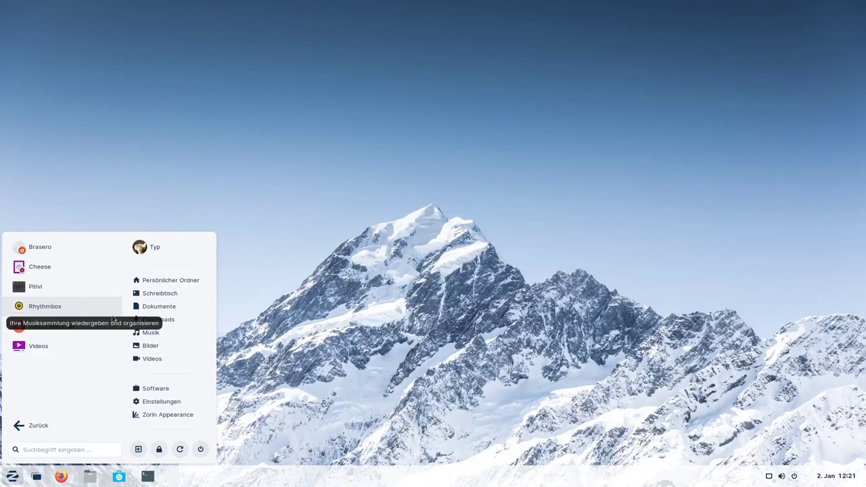
pyautogui.click(40, 346)
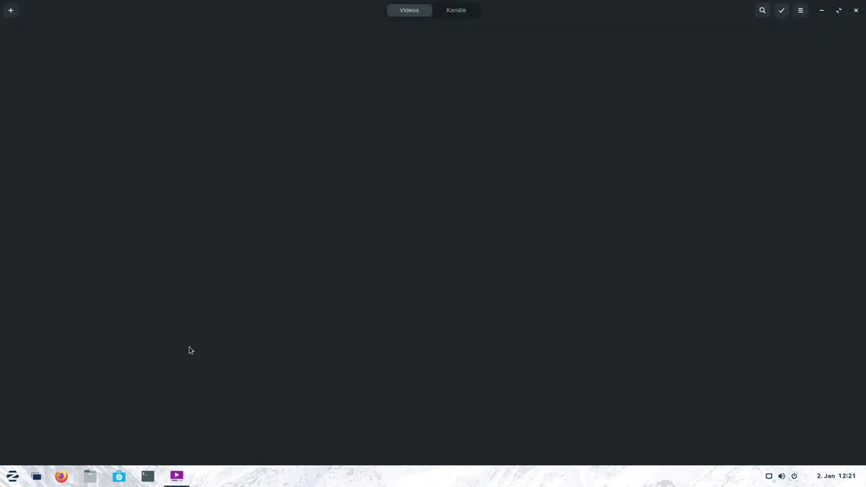
pyautogui.click(800, 12)
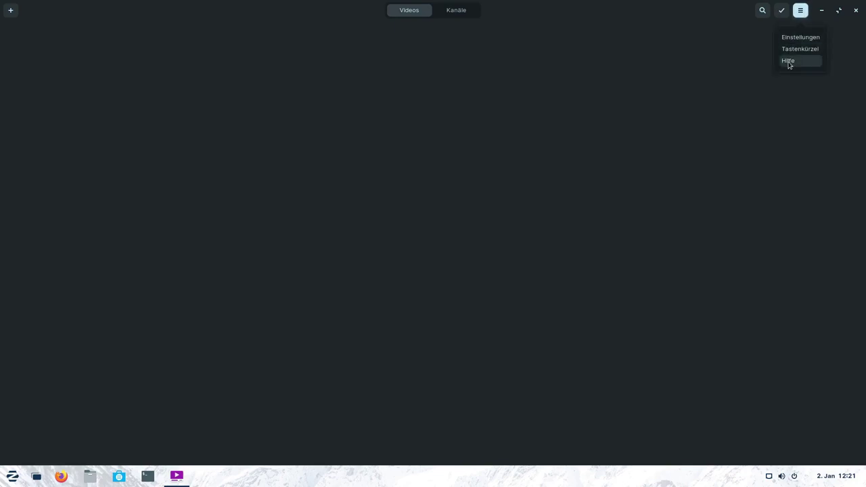
pyautogui.click(789, 62)
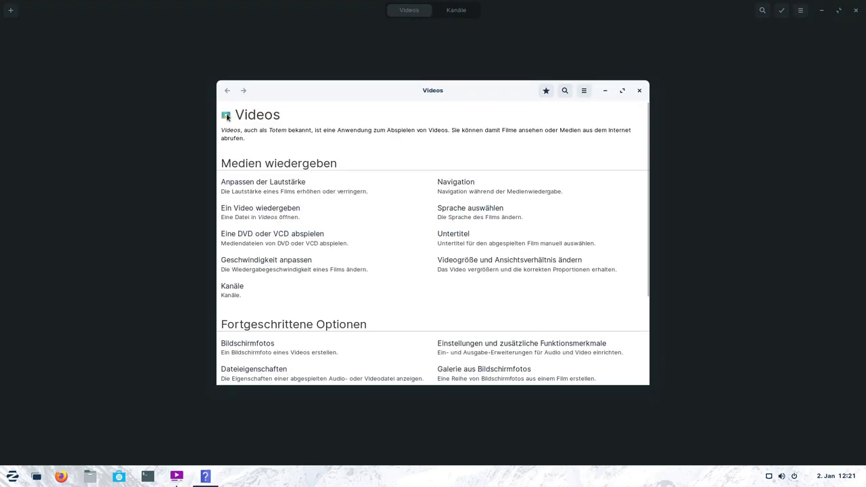
# Select 'Videos' and 'Totem' in the help intro, then close the help and player.
pyautogui.doubleClick(228, 130)
pyautogui.doubleClick(278, 130)
pyautogui.click(639, 90)
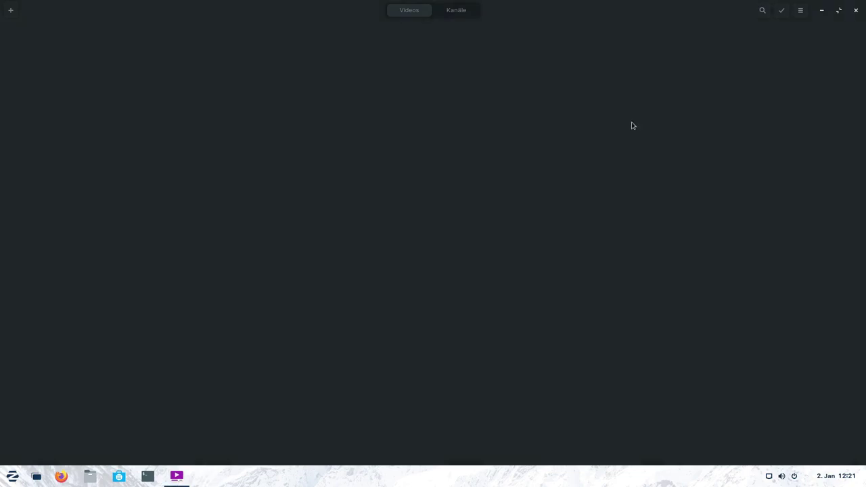
pyautogui.click(856, 10)
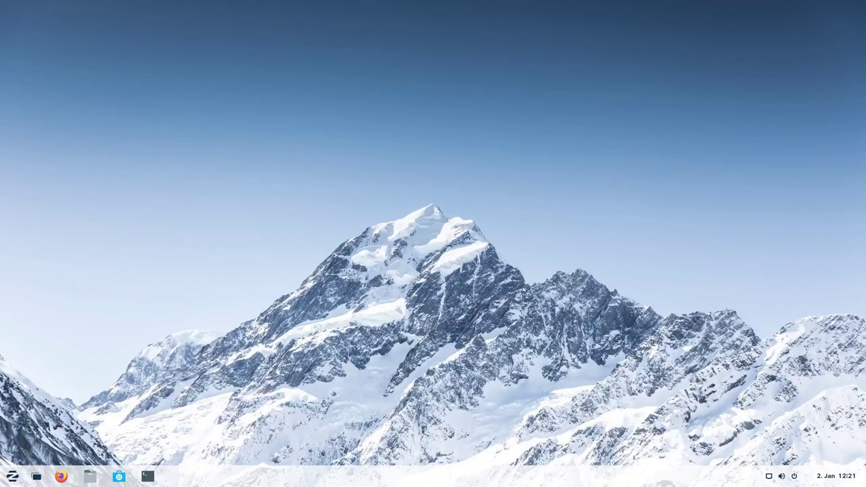
pyautogui.click(12, 476)
pyautogui.click(56, 345)
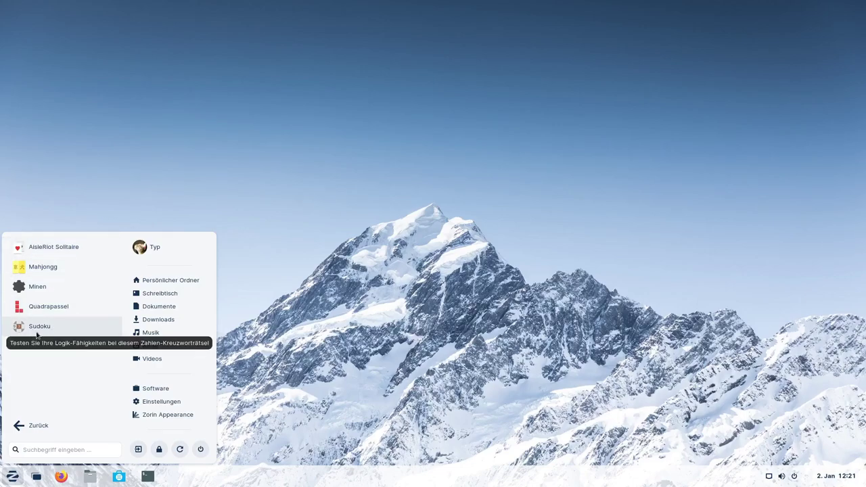
pyautogui.click(30, 425)
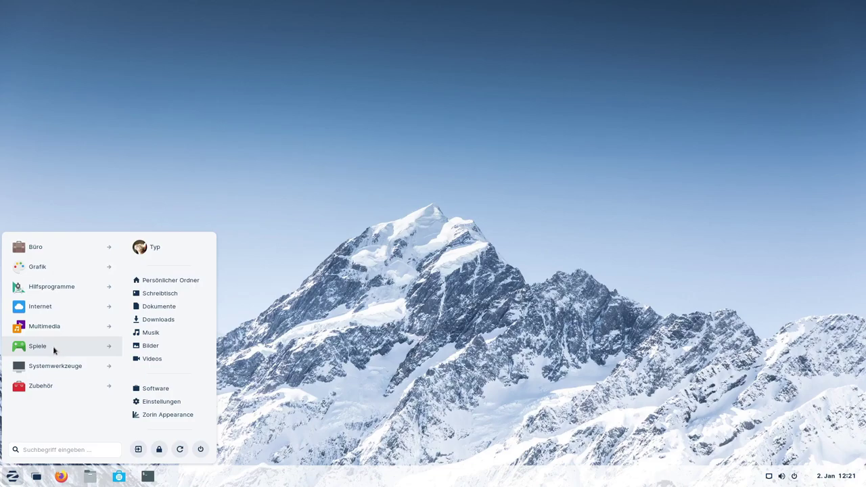
pyautogui.click(57, 365)
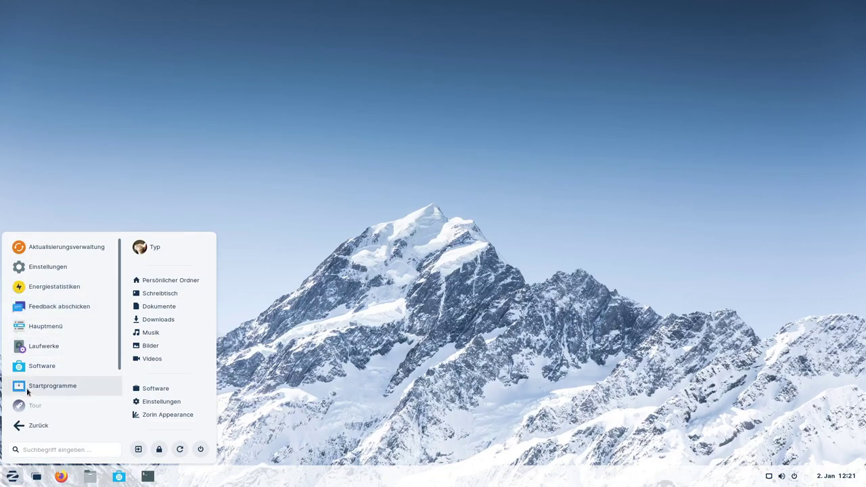
pyautogui.click(31, 366)
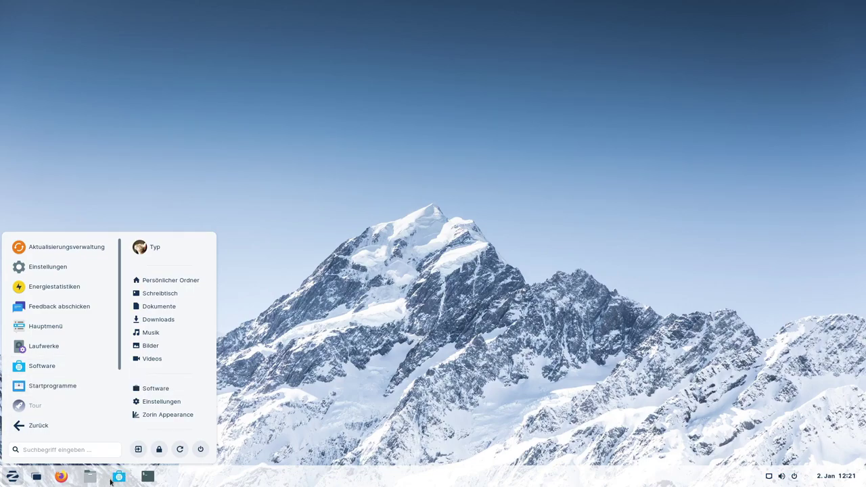
pyautogui.scroll(-2, 72, 349)
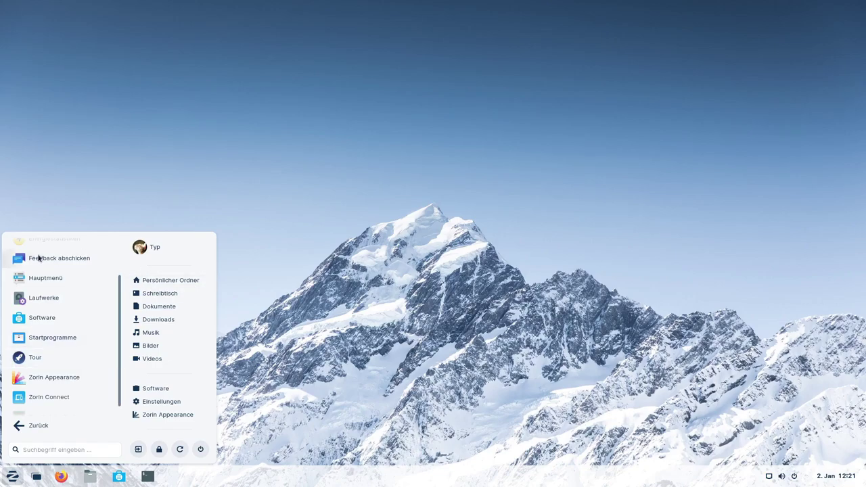
pyautogui.click(35, 356)
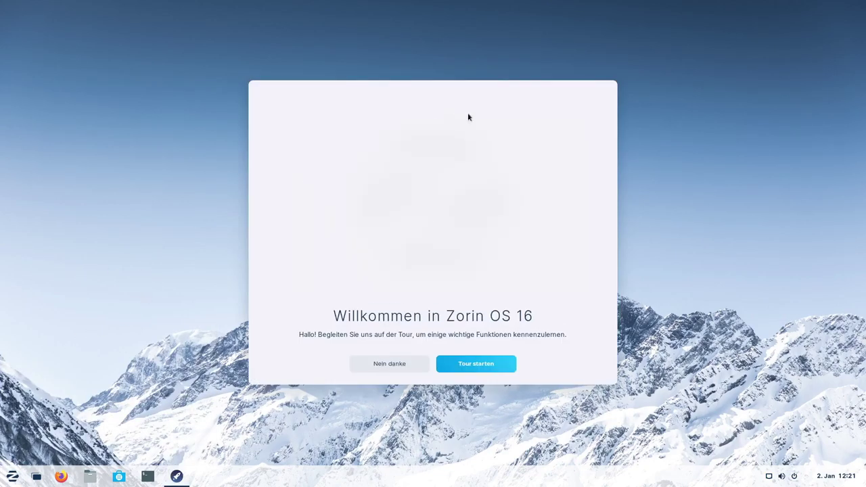
pyautogui.click(381, 364)
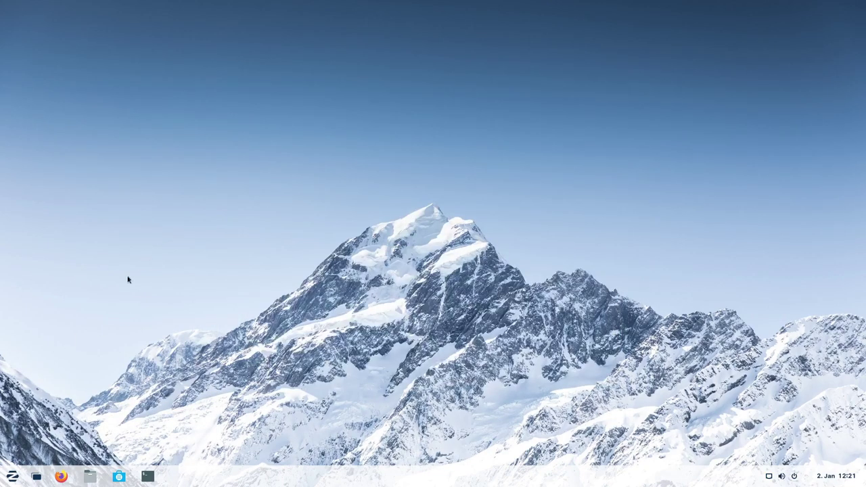
pyautogui.click(12, 476)
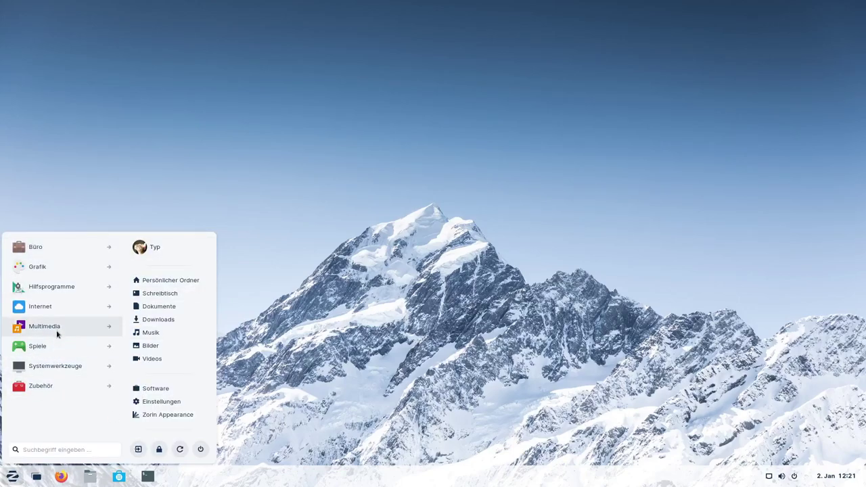
pyautogui.click(77, 368)
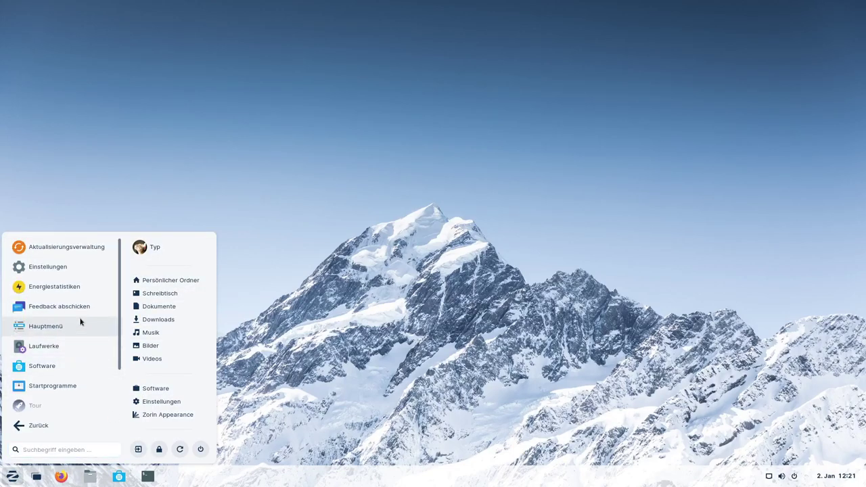
pyautogui.scroll(-2, 79, 321)
pyautogui.click(53, 345)
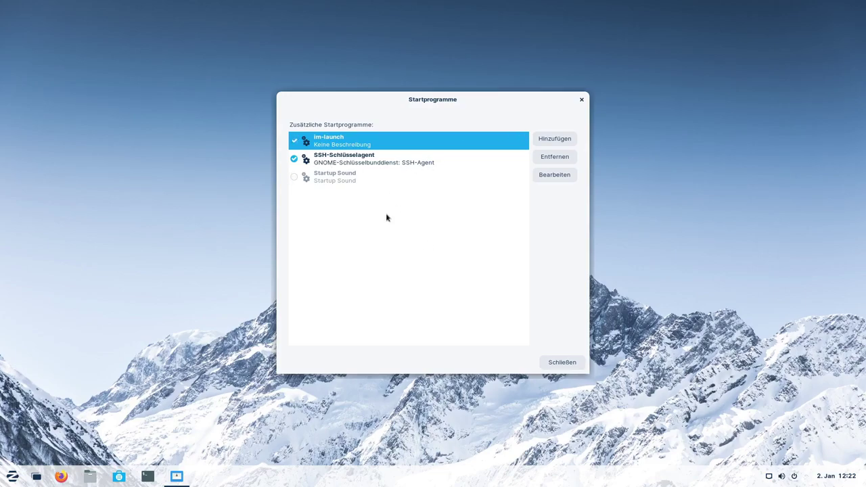
pyautogui.click(582, 99)
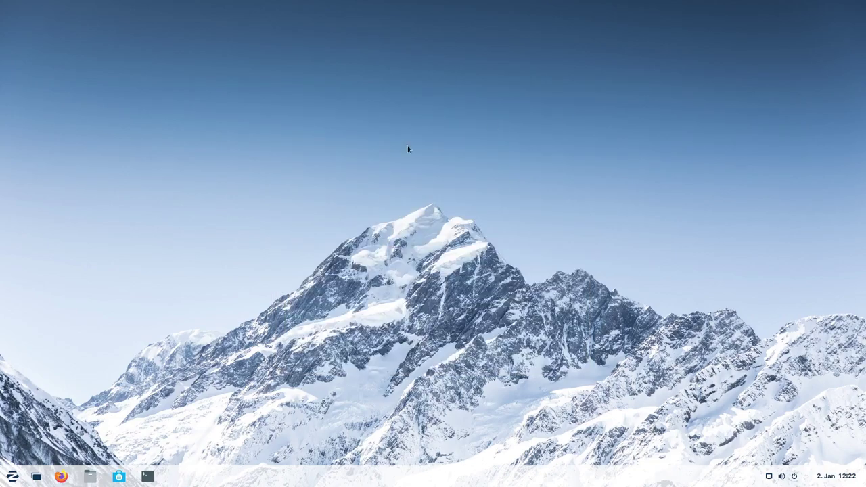
pyautogui.click(12, 476)
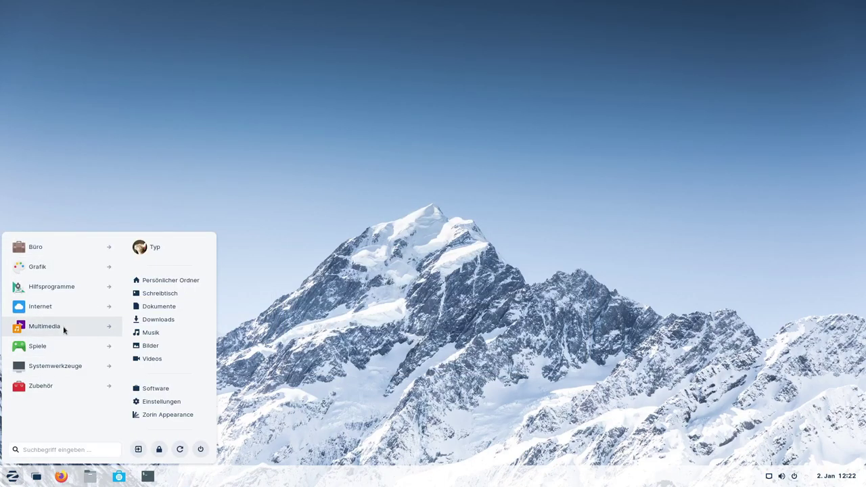
# Launch Zorin Appearance from Systemwerkzeuge, look over its Anordnung layouts, and close it.
pyautogui.click(71, 366)
pyautogui.scroll(-1, 74, 320)
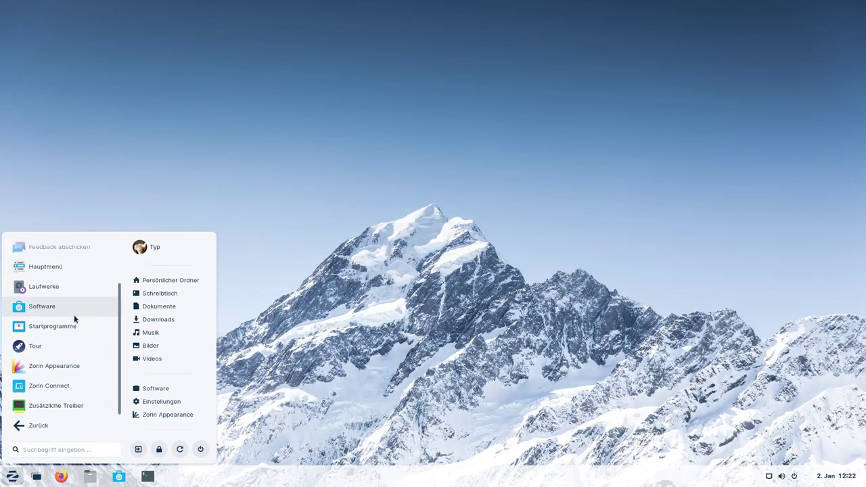
pyautogui.click(41, 366)
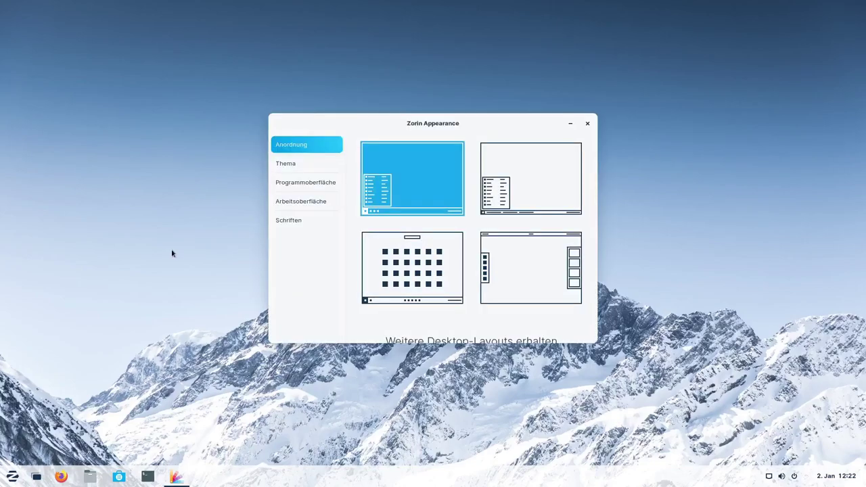
pyautogui.moveTo(468, 120); pyautogui.dragTo(455, 84)
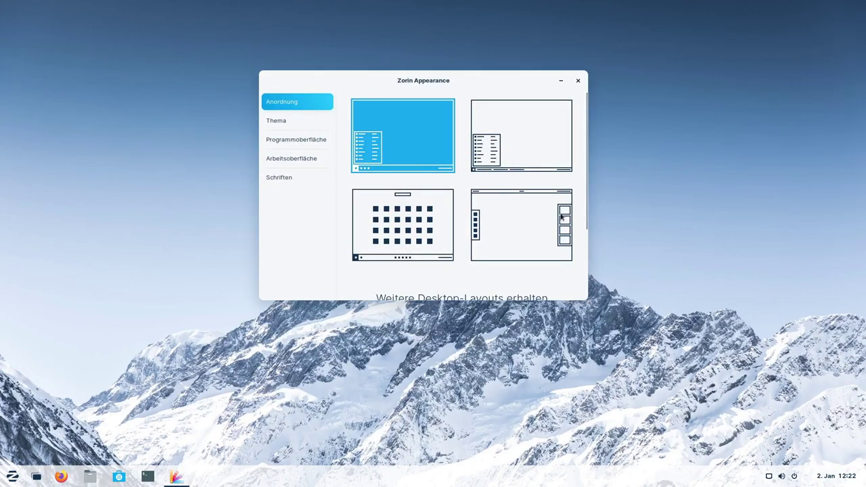
pyautogui.scroll(-3, 547, 234)
pyautogui.scroll(3, 548, 234)
pyautogui.click(577, 81)
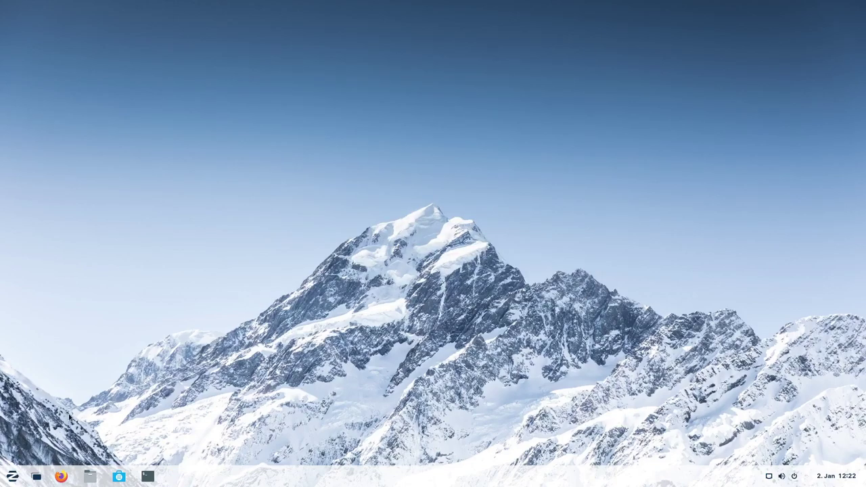
# Show and scroll the Systemwerkzeuge apps in the Zorin menu again.
pyautogui.click(12, 477)
pyautogui.click(66, 364)
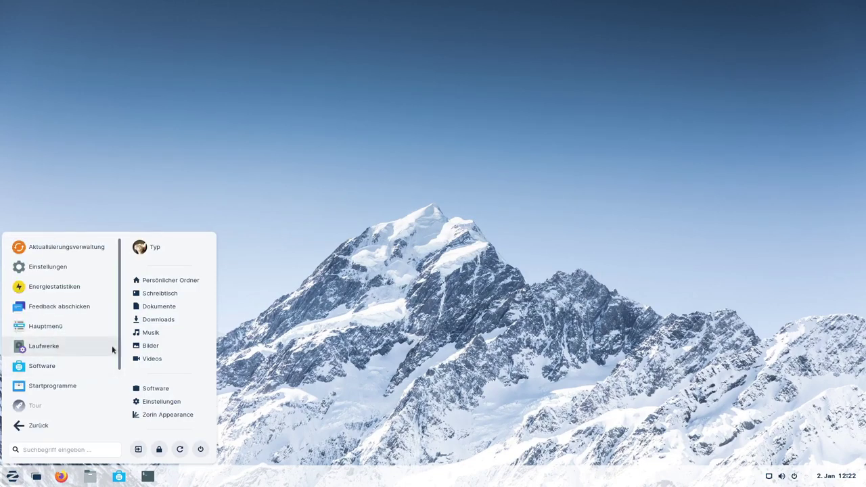
pyautogui.scroll(-2, 74, 335)
pyautogui.scroll(-1, 73, 335)
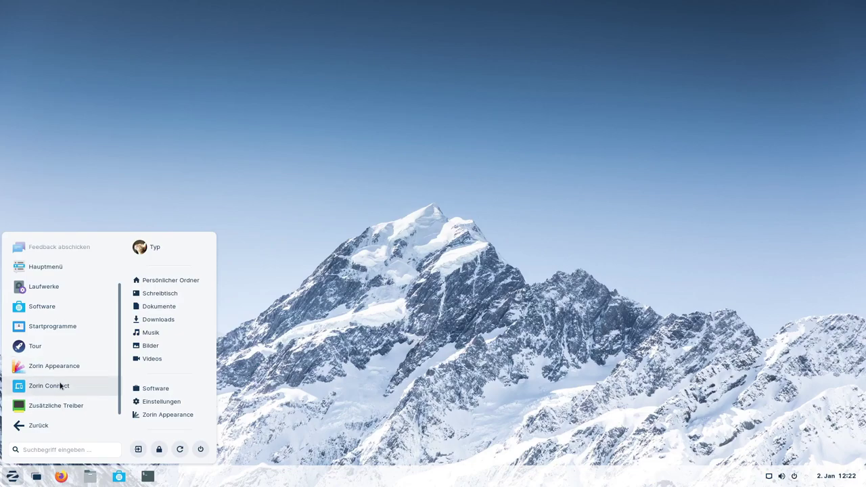
# Open Zusätzliche Treiber, confirm no additional drivers are available, then close it and reopen the app menu.
pyautogui.click(57, 406)
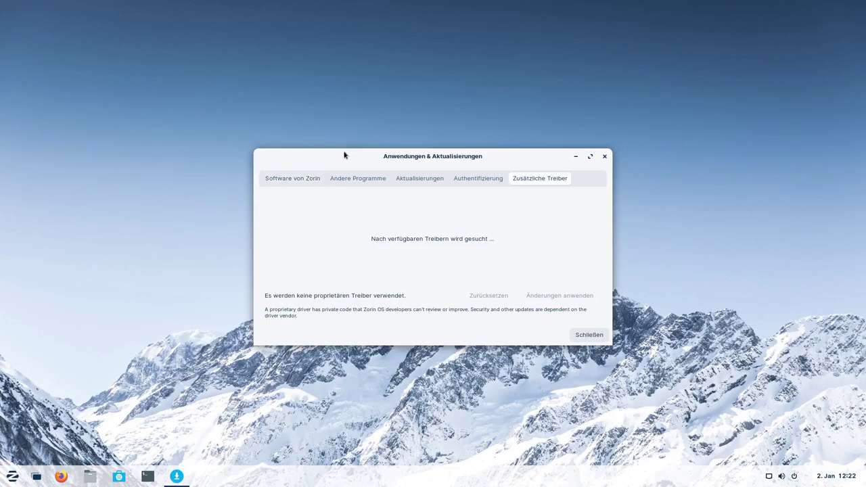
pyautogui.moveTo(344, 155); pyautogui.dragTo(330, 142)
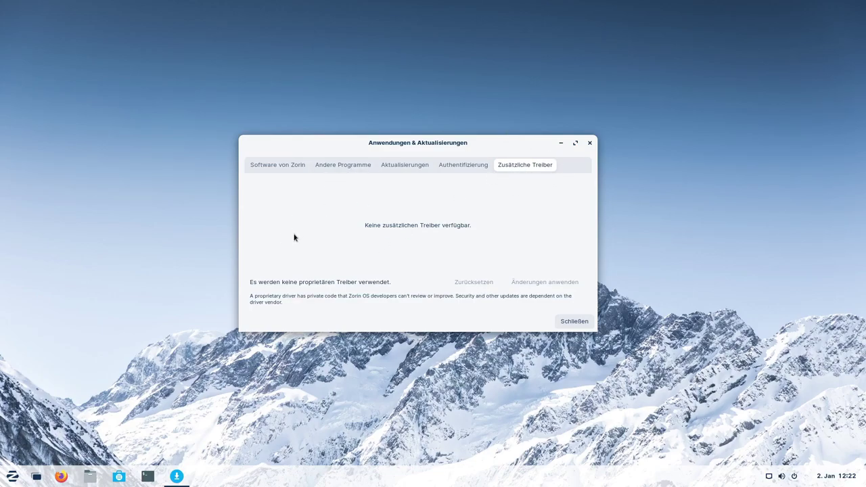
pyautogui.click(589, 145)
pyautogui.click(12, 476)
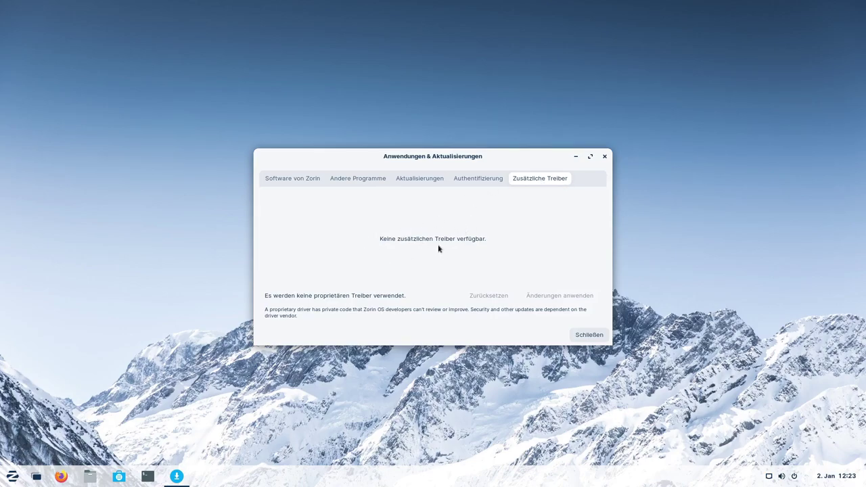
# Review the repository sources on the Software von Zorin and Andere Programme tabs.
pyautogui.click(302, 181)
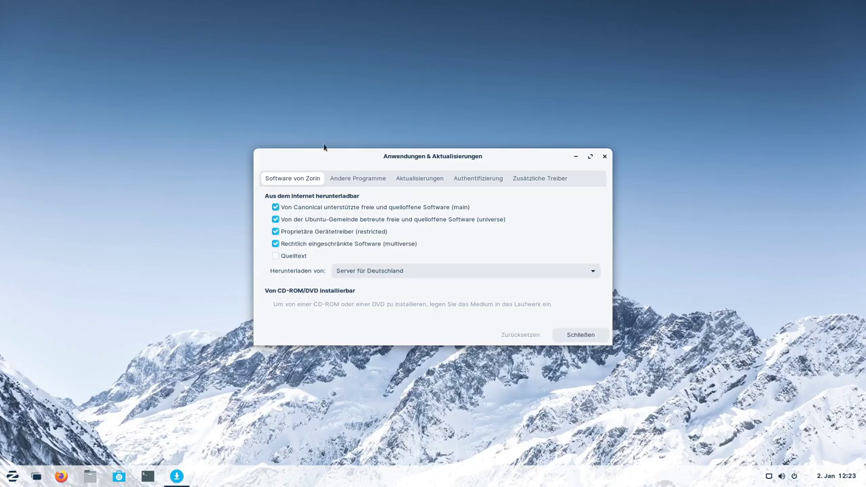
pyautogui.click(355, 180)
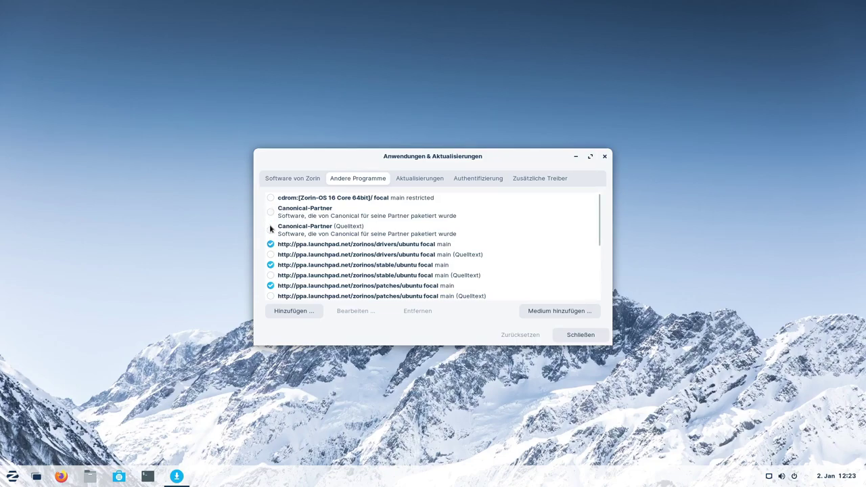
pyautogui.scroll(-5, 314, 216)
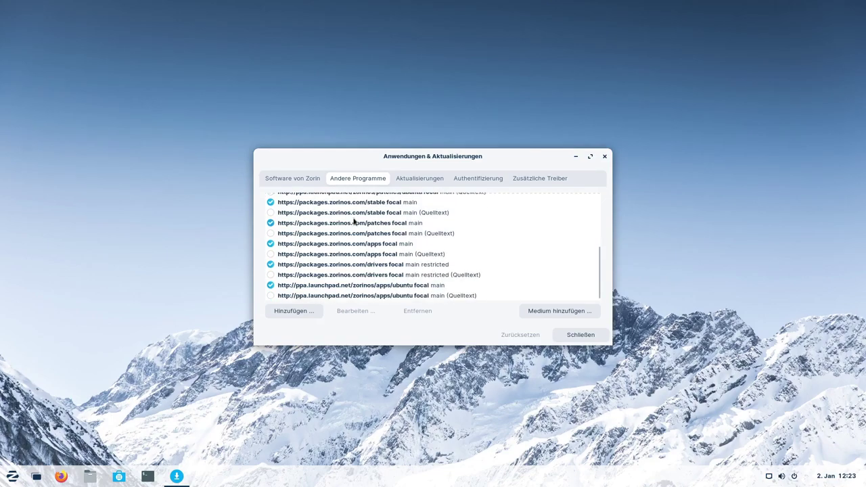
pyautogui.scroll(5, 314, 288)
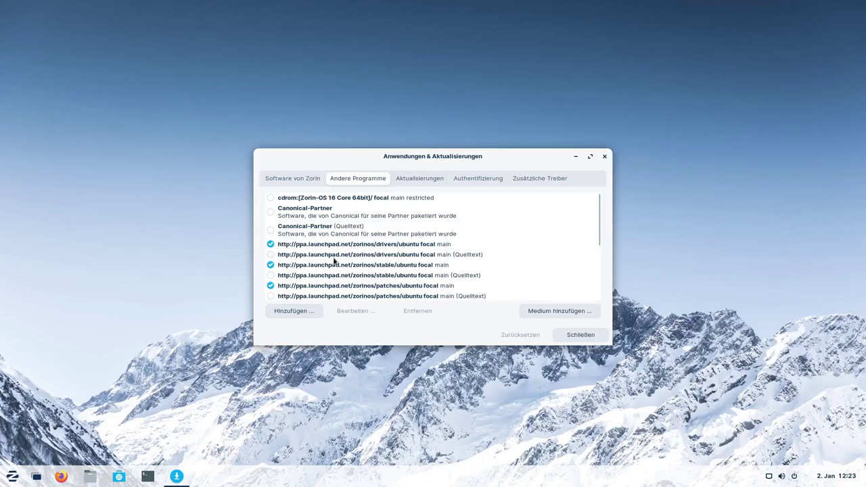
# Check the Aktualisierungen schedule and Authentifizierung trusted keys, then close the dialog.
pyautogui.click(414, 179)
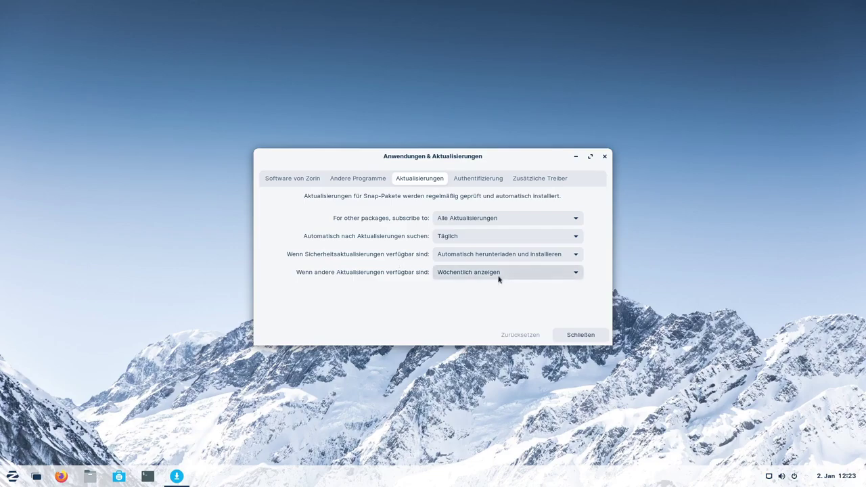
pyautogui.click(478, 179)
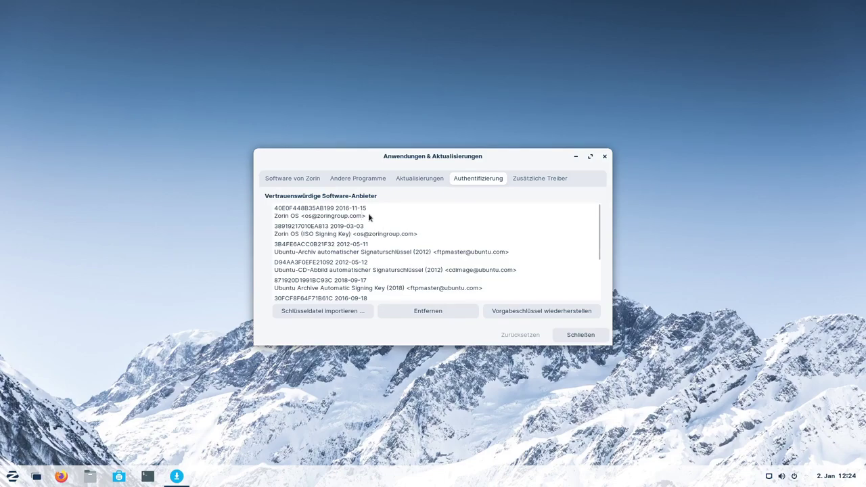
pyautogui.scroll(-3, 380, 223)
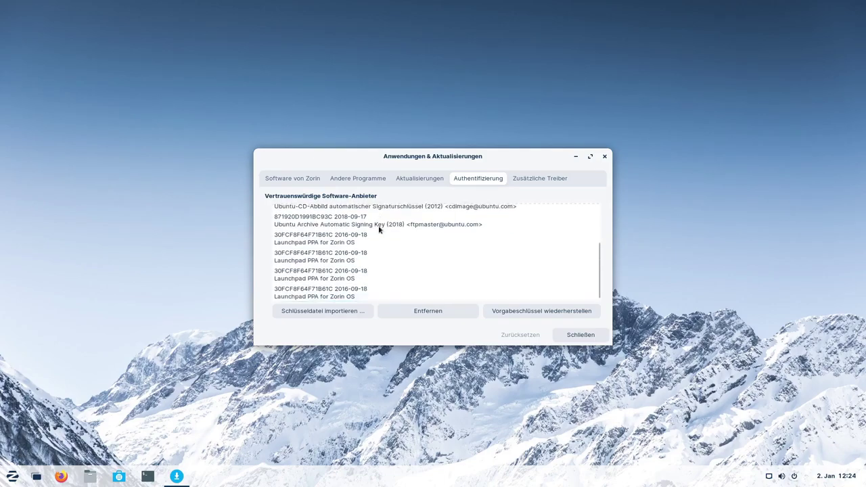
pyautogui.click(580, 335)
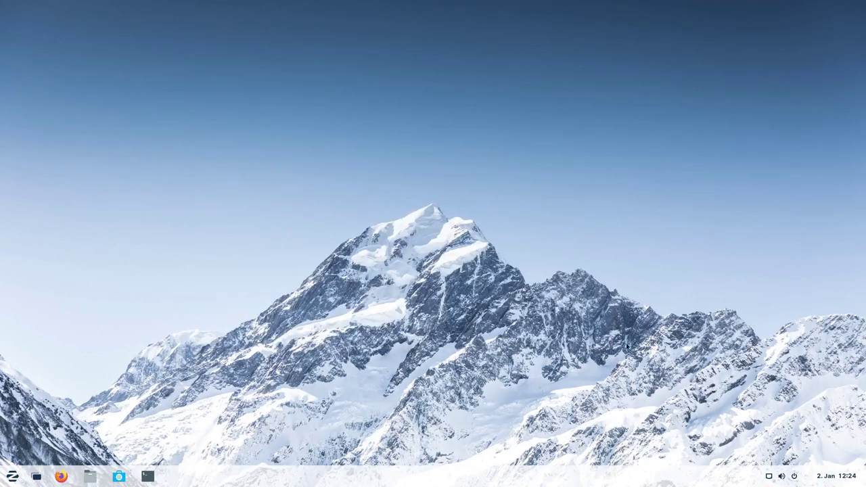
pyautogui.click(120, 477)
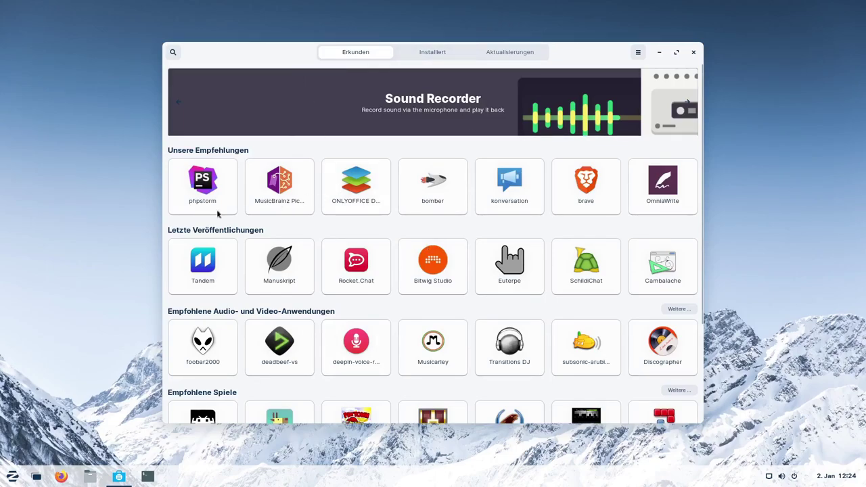
pyautogui.moveTo(114, 477)
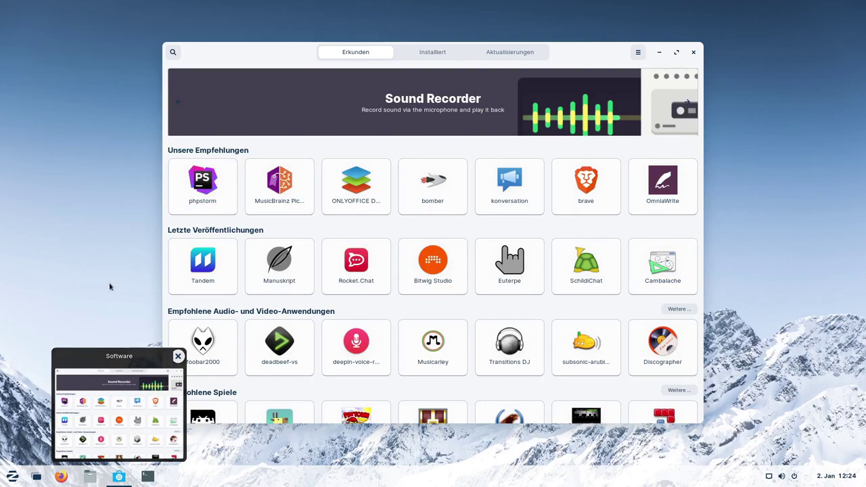
pyautogui.click(523, 57)
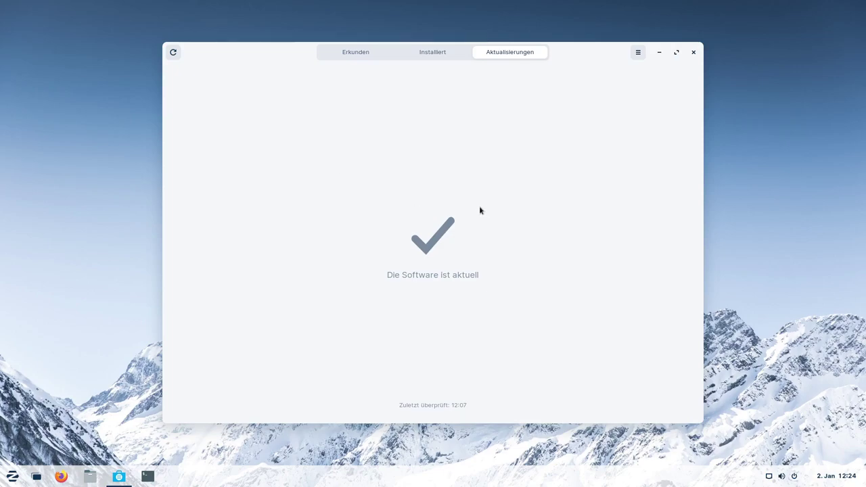
pyautogui.click(173, 54)
pyautogui.click(691, 53)
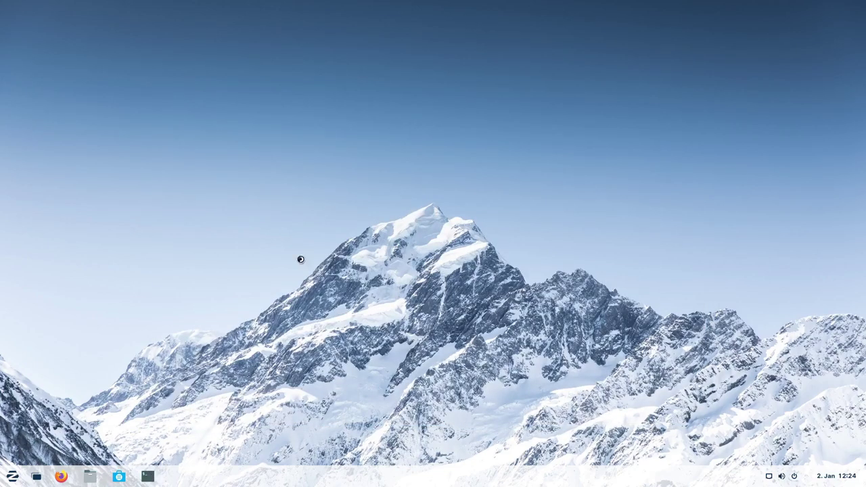
# Maximize the terminal, enlarge its text, and run sudo apt update with the administrator password.
pyautogui.click(553, 134)
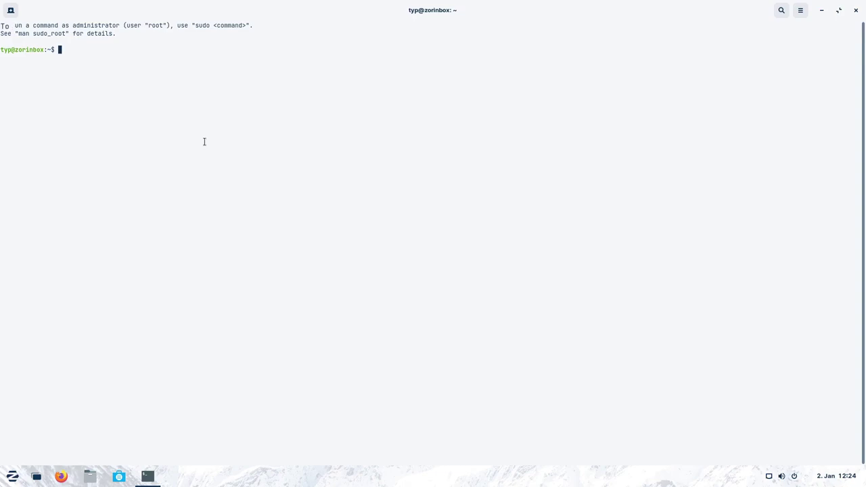
pyautogui.hotkey('ctrl', '+')
pyautogui.hotkey('ctrl', '+')
pyautogui.hotkey('ctrl', '+')
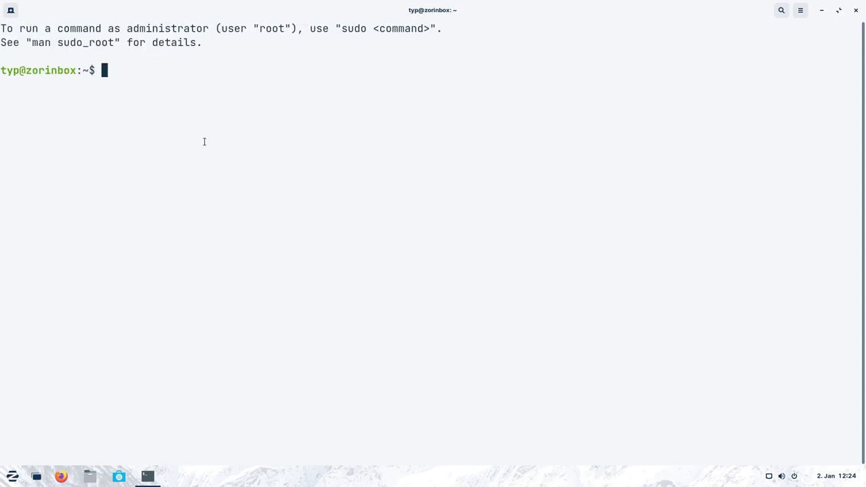
pyautogui.write('sudo apt update')
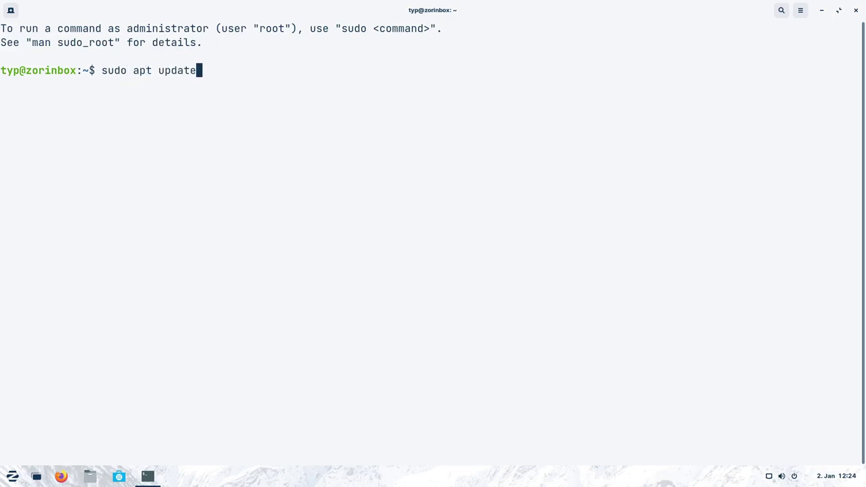
pyautogui.press('Return')
pyautogui.write('***')
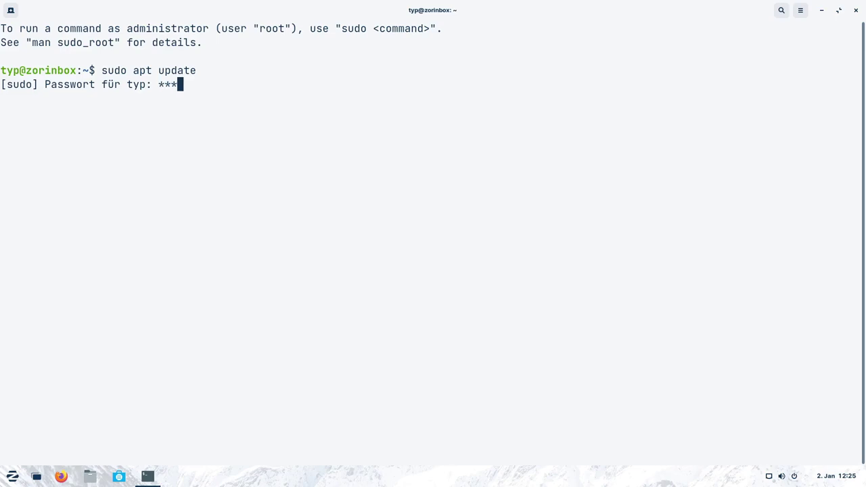
pyautogui.press('Return')
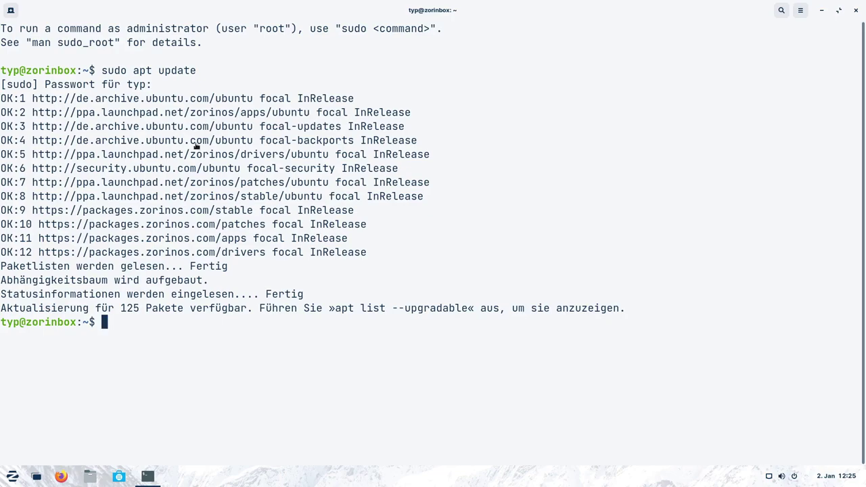
# Open Zorin Software, check its Updates and Installed pages, and close it once it reports up to date.
pyautogui.click(120, 476)
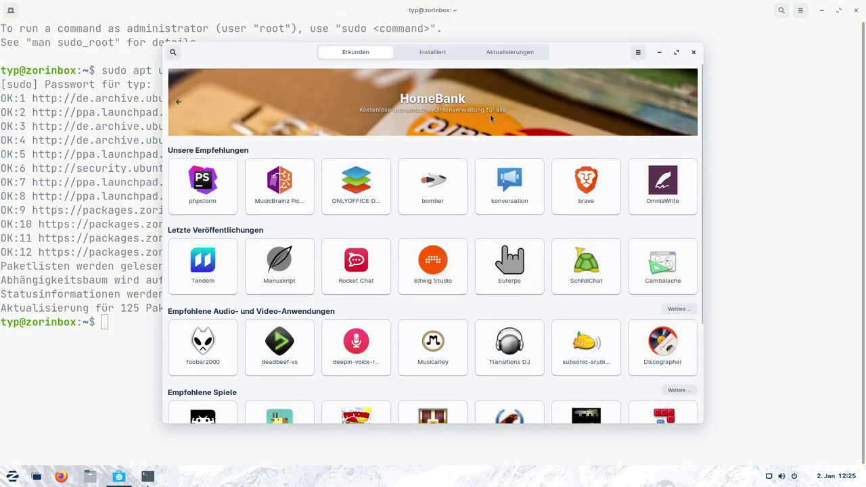
pyautogui.click(494, 53)
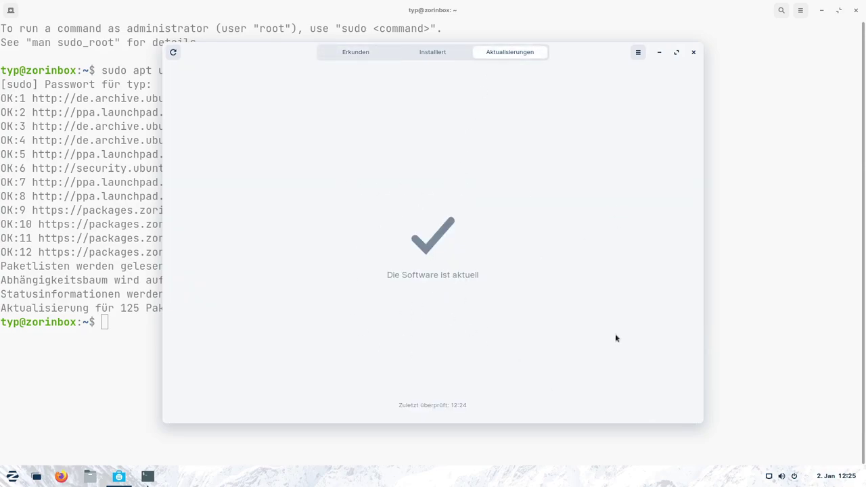
pyautogui.click(453, 56)
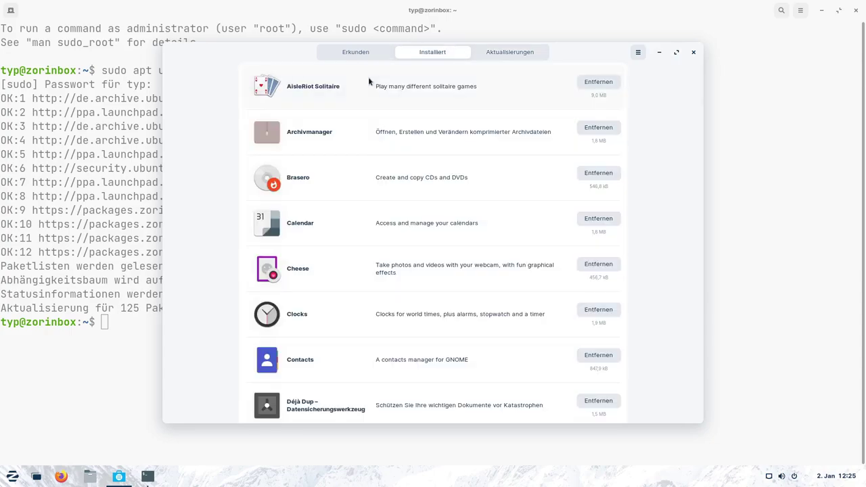
pyautogui.click(524, 57)
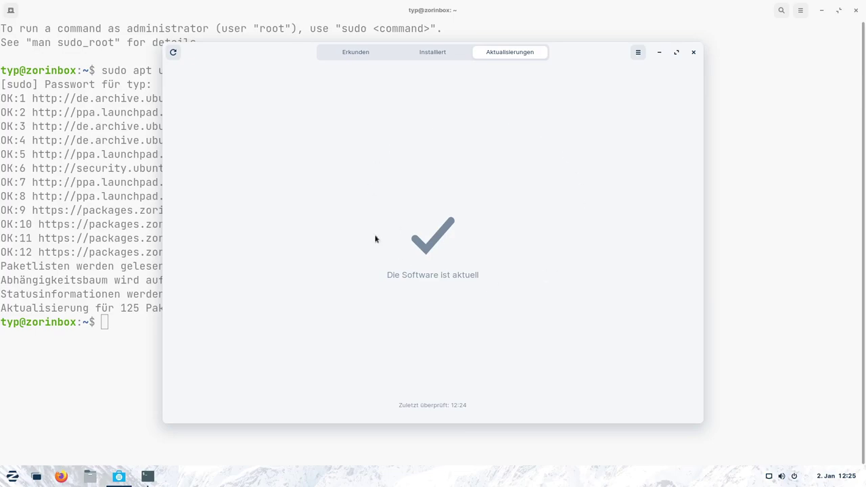
pyautogui.click(693, 52)
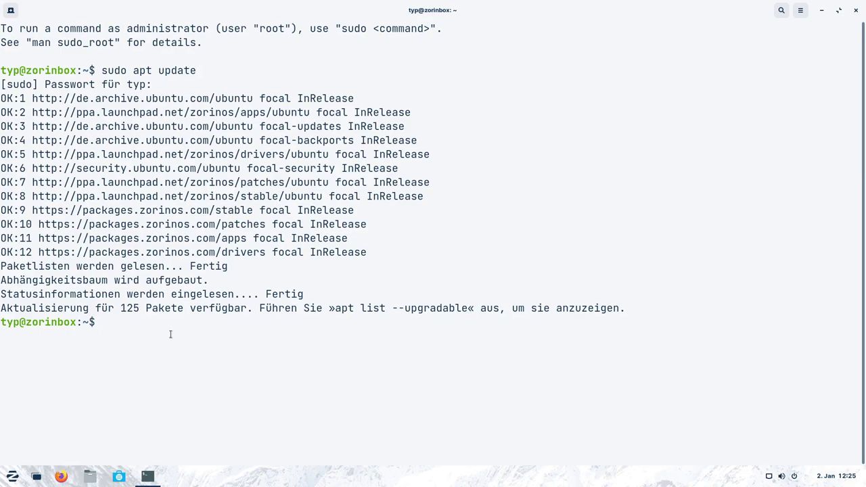
# Run sudo apt upgrade on the 125 packages and accept the [J/n] prompt.
pyautogui.press('Up')
pyautogui.press('BackSpace')
pyautogui.press('BackSpace')
pyautogui.press('BackSpace')
pyautogui.press('BackSpace')
pyautogui.write('grade')
pyautogui.press('Return')
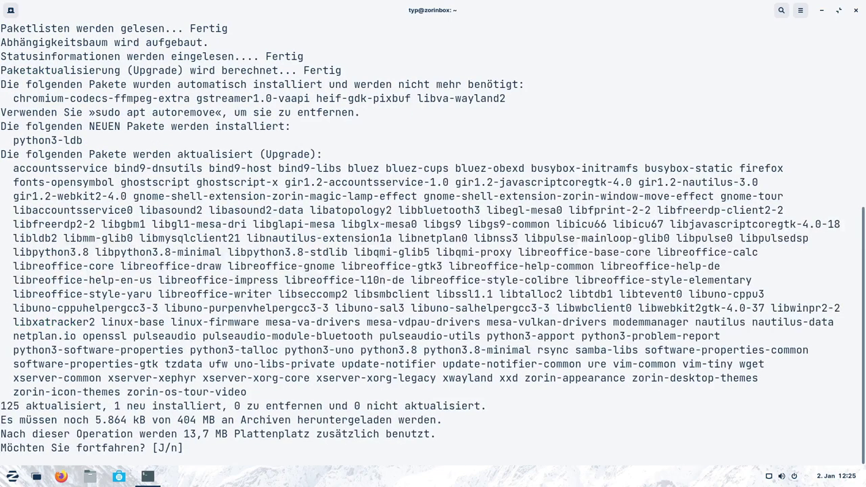
pyautogui.press('Return')
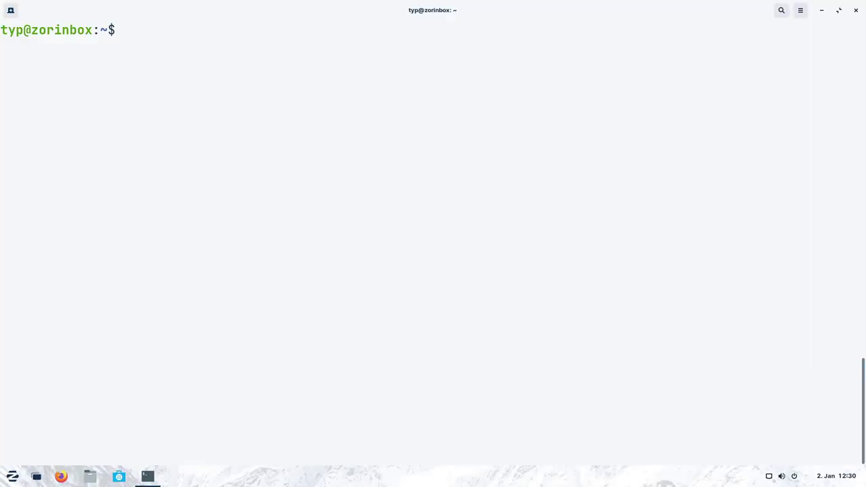
# Run uname -r to show kernel 5.11.0-43-generic, then clear the terminal with Ctrl+L.
pyautogui.write('z')
pyautogui.press('BackSpace')
pyautogui.write('uname -r')
pyautogui.press('Return')
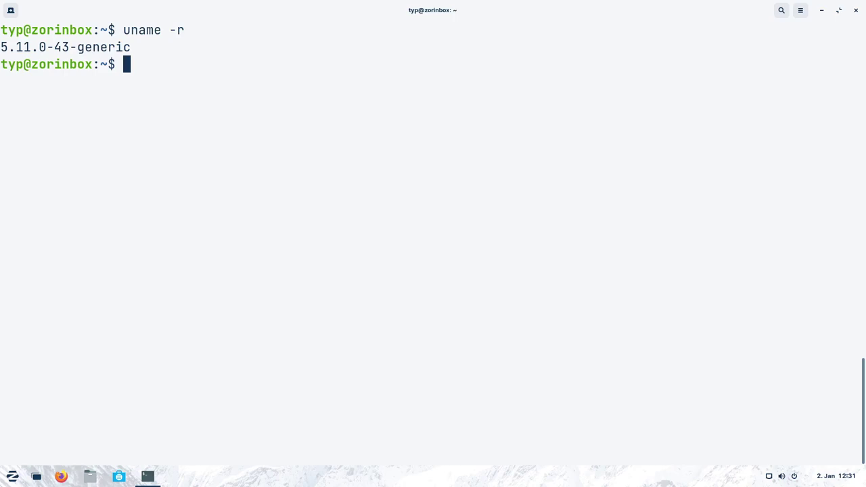
pyautogui.hotkey('ctrl', 'l')
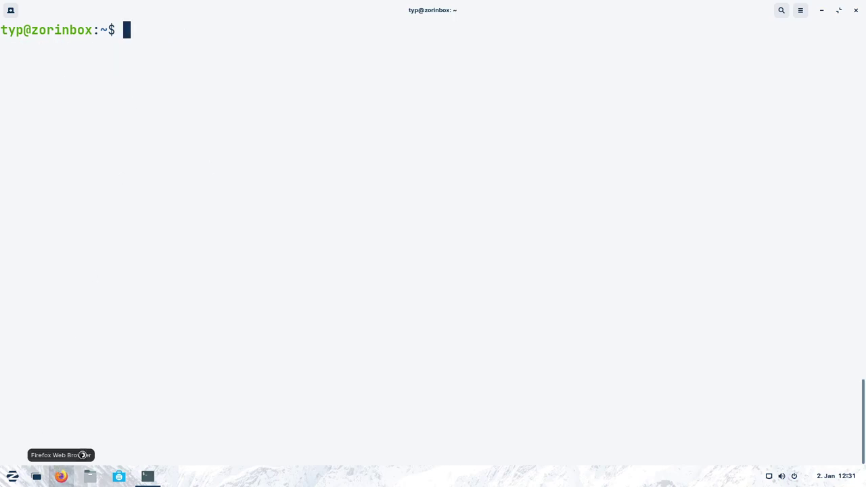
# Launch Firefox maximized and change the address from start.zorin.com to zorin.com.
pyautogui.click(60, 476)
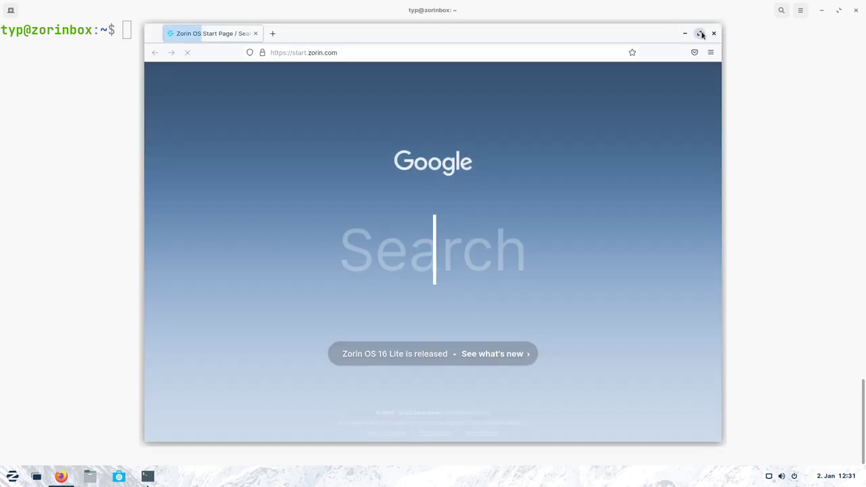
pyautogui.click(699, 34)
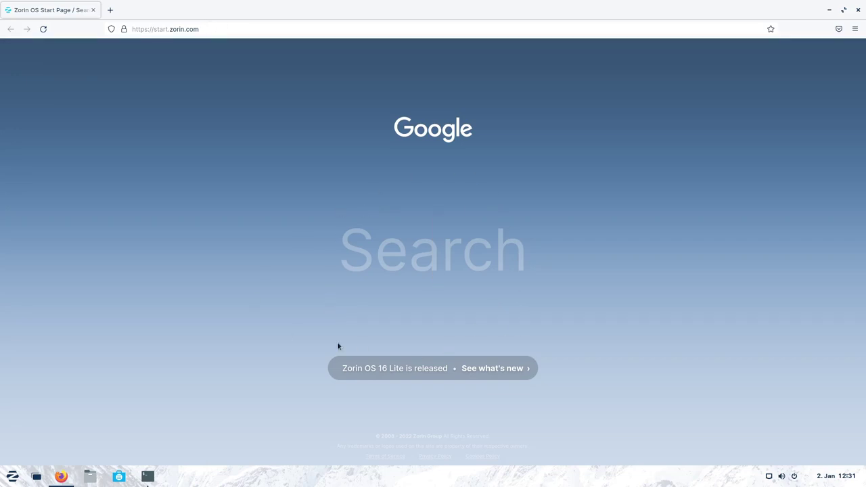
pyautogui.click(220, 29)
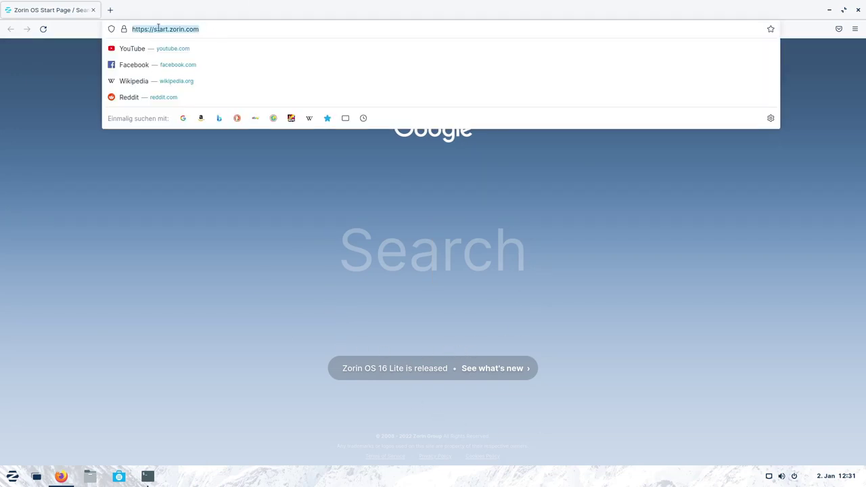
pyautogui.click(158, 29)
pyautogui.hotkey('shift', 'Right')
pyautogui.hotkey('shift', 'Right')
pyautogui.hotkey('shift', 'Right')
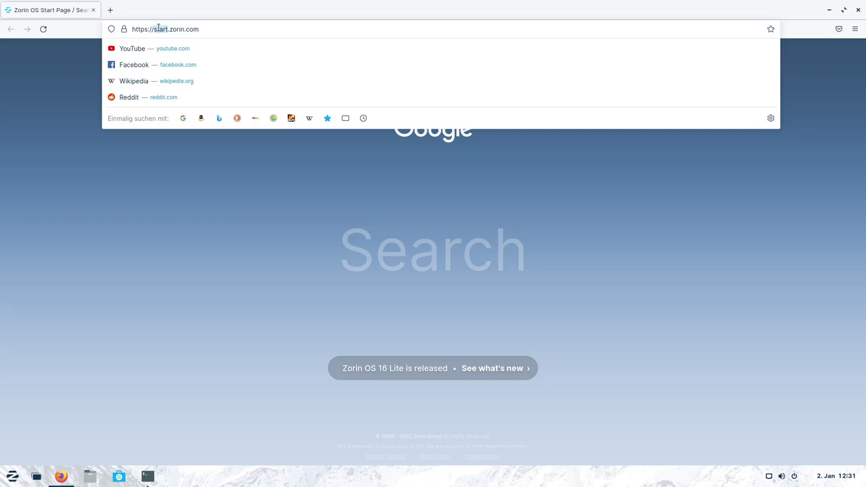
pyautogui.hotkey('shift', 'Right')
pyautogui.hotkey('shift', 'Right')
pyautogui.hotkey('shift', 'Right')
pyautogui.press('Delete')
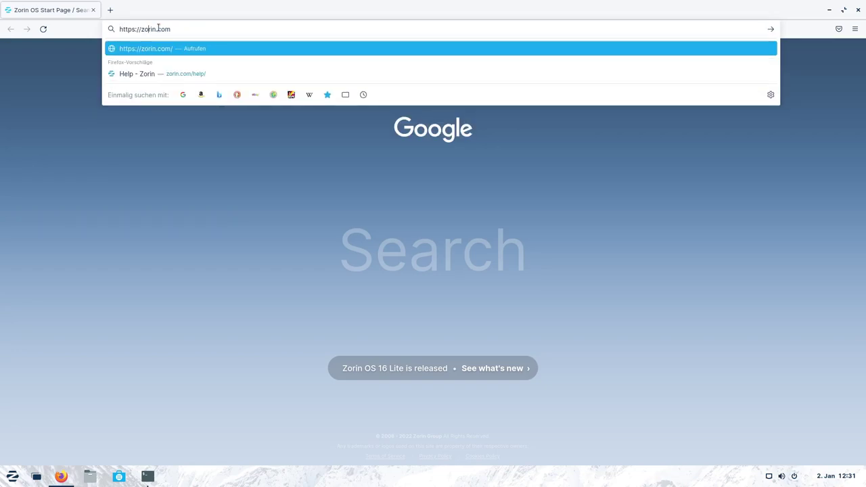
pyautogui.press('Return')
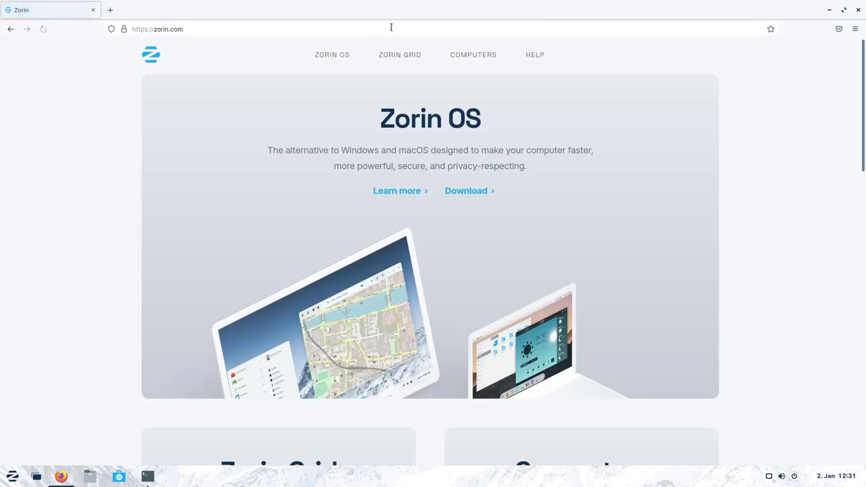
# Open the ZORIN GRID page and scroll into its autopilot introduction.
pyautogui.click(408, 61)
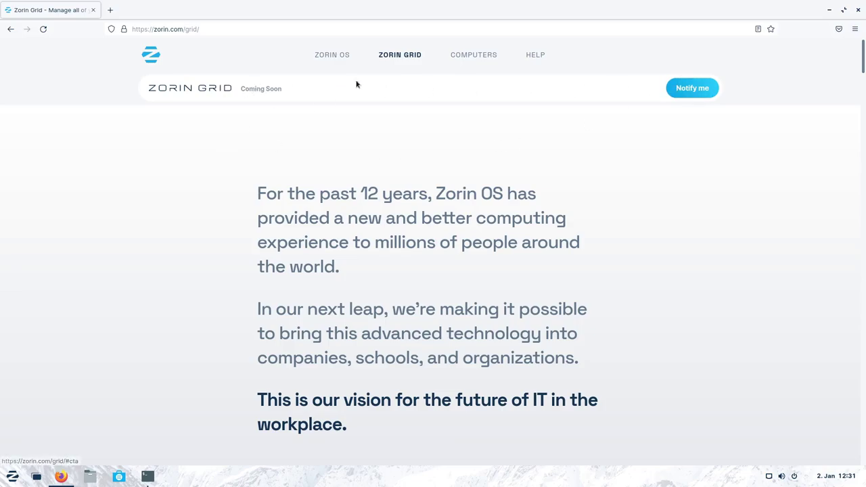
pyautogui.scroll(-1, 309, 150)
pyautogui.scroll(1, 301, 155)
pyautogui.scroll(-10, 301, 155)
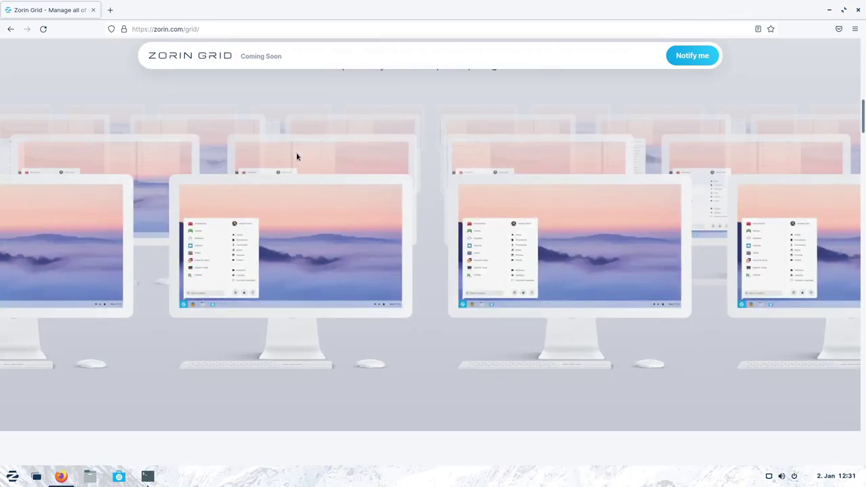
pyautogui.scroll(-6, 296, 157)
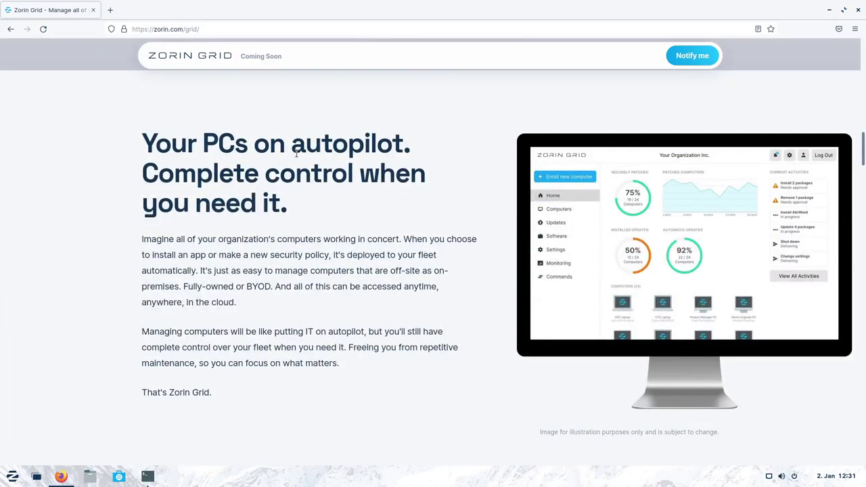
# Zoom the Grid page to 130% while reading, then step back down to 100%.
pyautogui.hotkey('ctrl', '+')
pyautogui.hotkey('ctrl', '+')
pyautogui.hotkey('ctrl', '+')
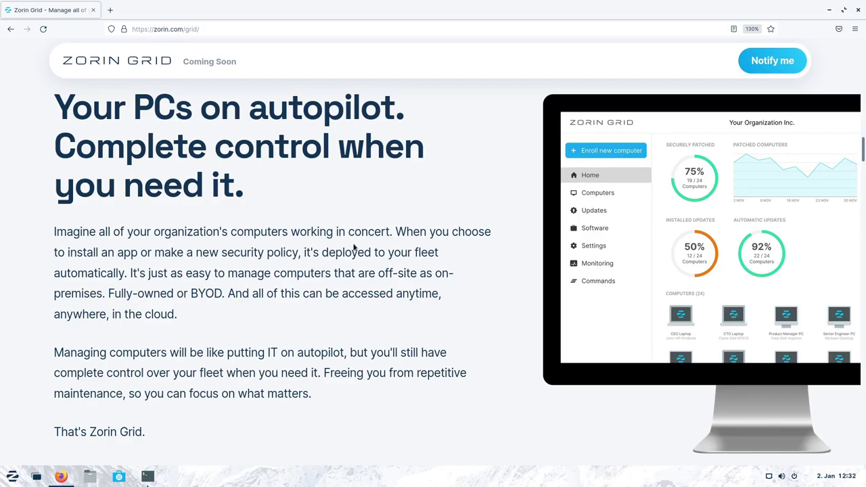
pyautogui.scroll(-2, 300, 255)
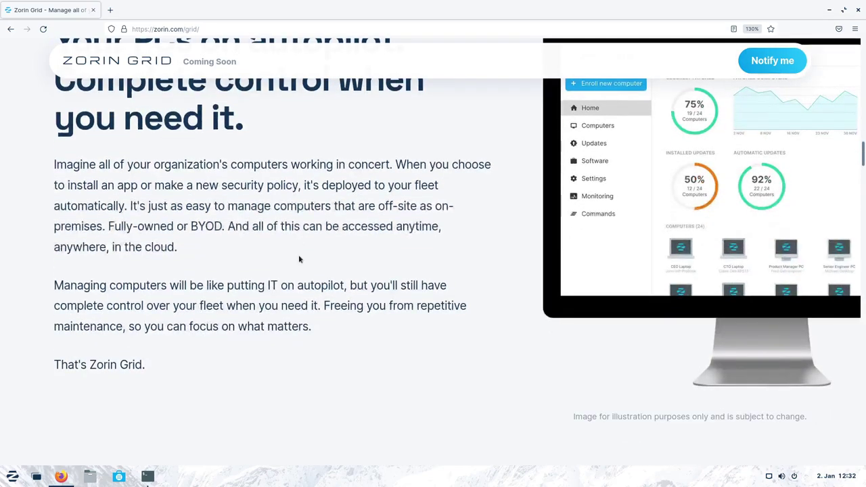
pyautogui.hotkey('ctrl', '-')
pyautogui.scroll(-1, 342, 248)
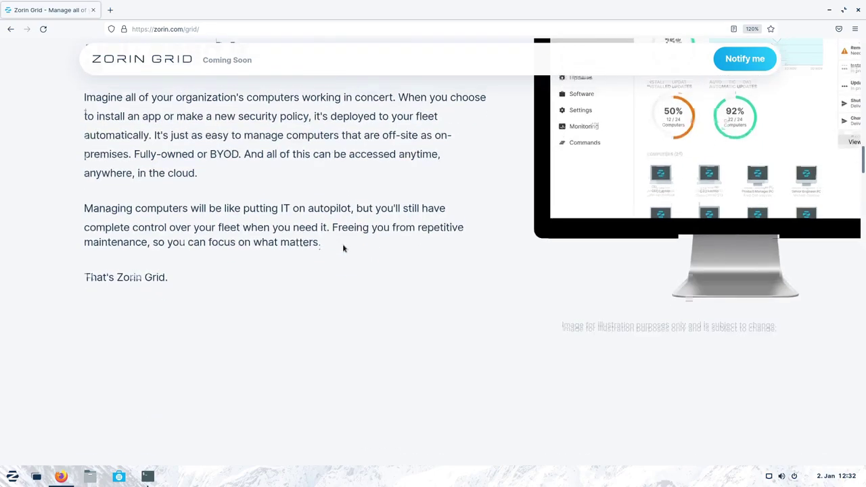
pyautogui.scroll(3, 343, 247)
pyautogui.hotkey('ctrl', '-')
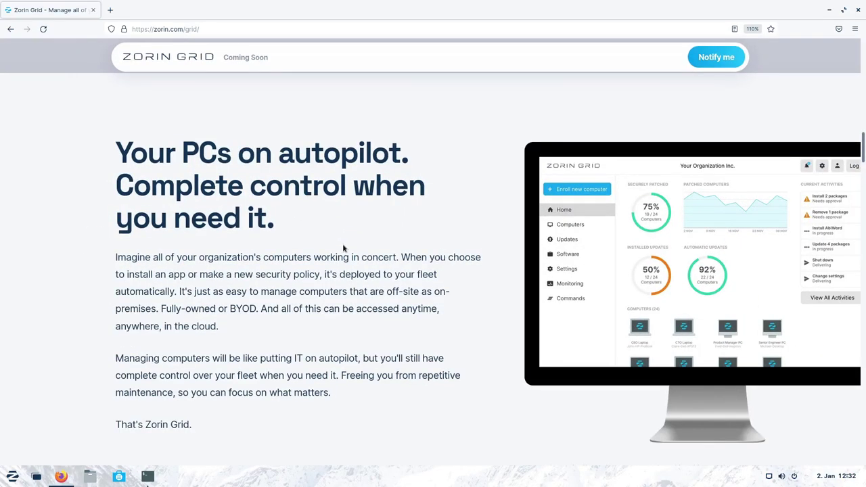
pyautogui.hotkey('ctrl', '-')
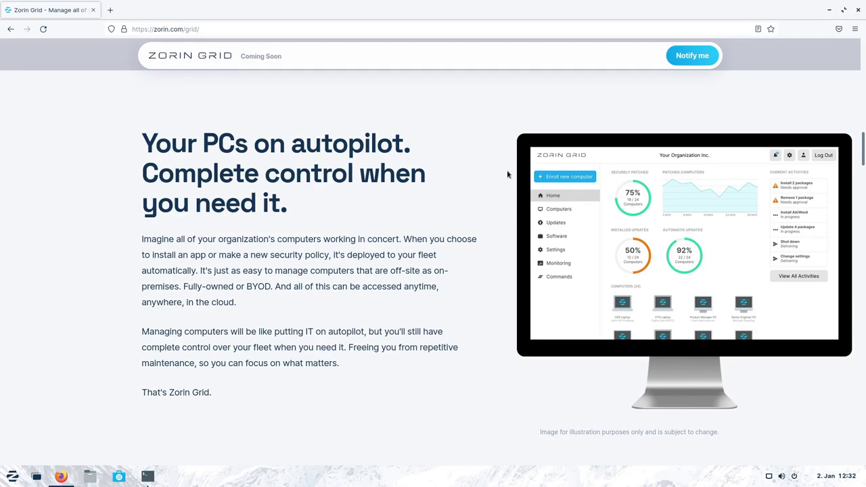
# Scroll through the Grid page's feature sections and back up.
pyautogui.scroll(-10, 508, 175)
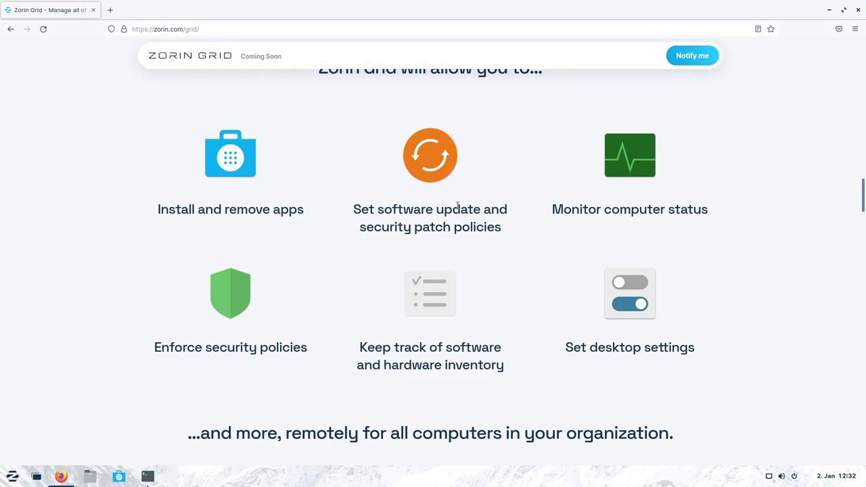
pyautogui.scroll(-1, 457, 207)
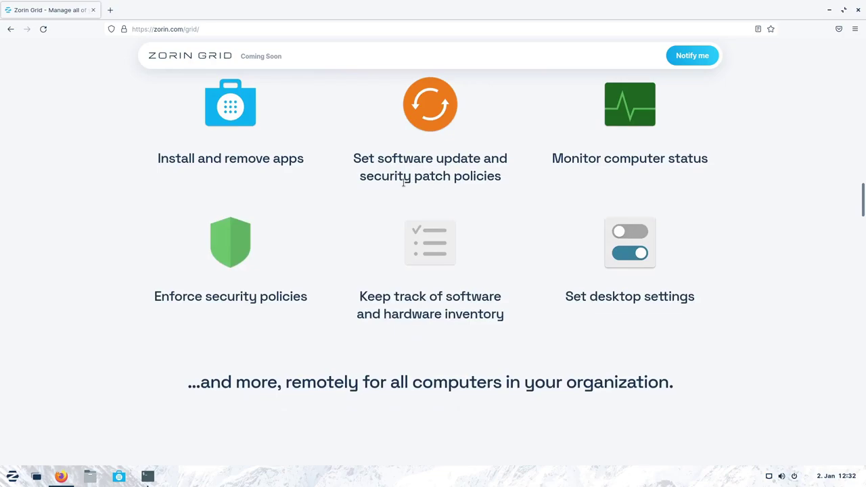
pyautogui.scroll(-2, 401, 180)
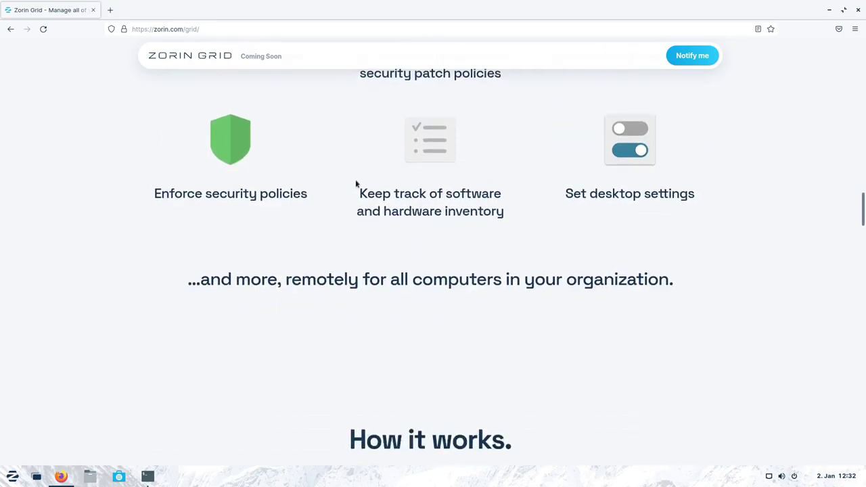
pyautogui.scroll(6, 439, 253)
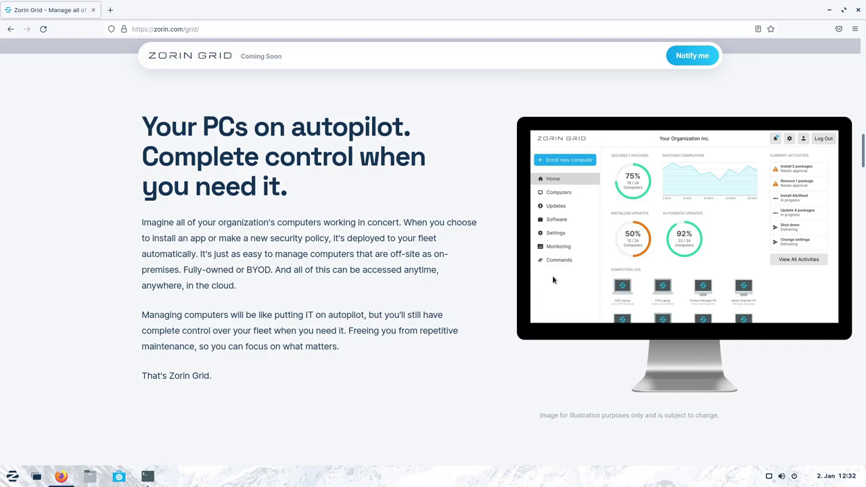
pyautogui.scroll(1, 553, 279)
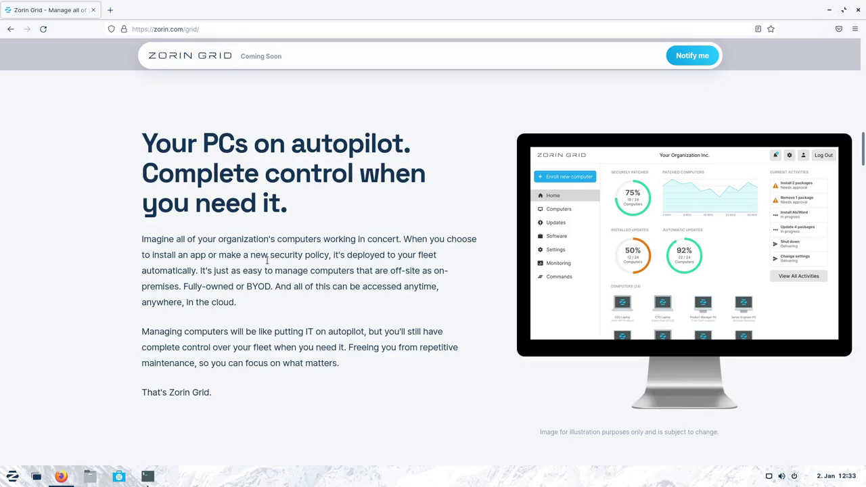
# Close Firefox on the Zorin Grid page and minimize the terminal to show the desktop.
pyautogui.click(855, 10)
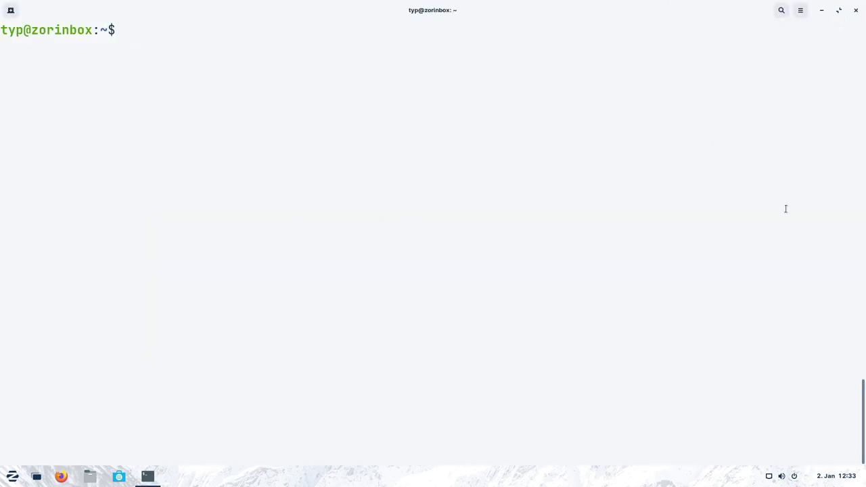
pyautogui.click(821, 10)
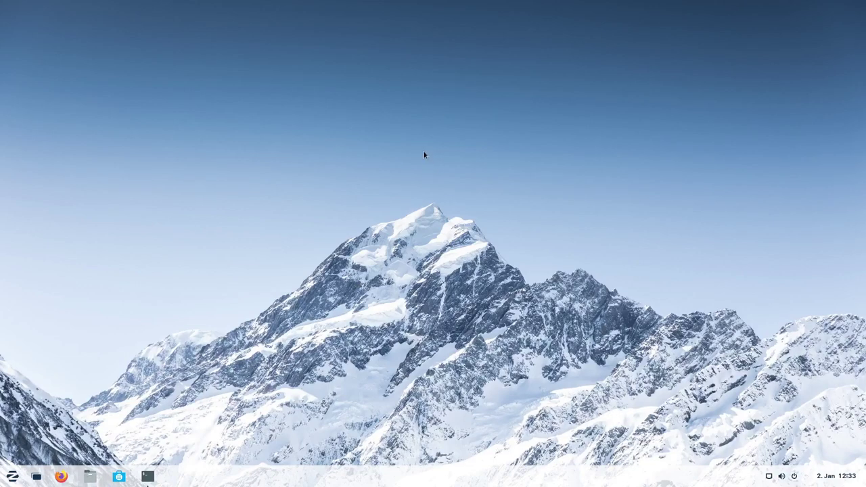
pyautogui.rightClick(460, 213)
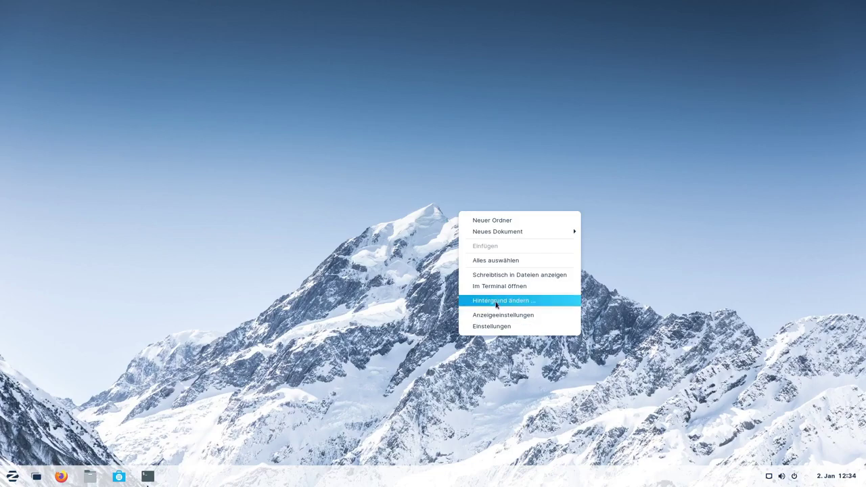
pyautogui.click(615, 264)
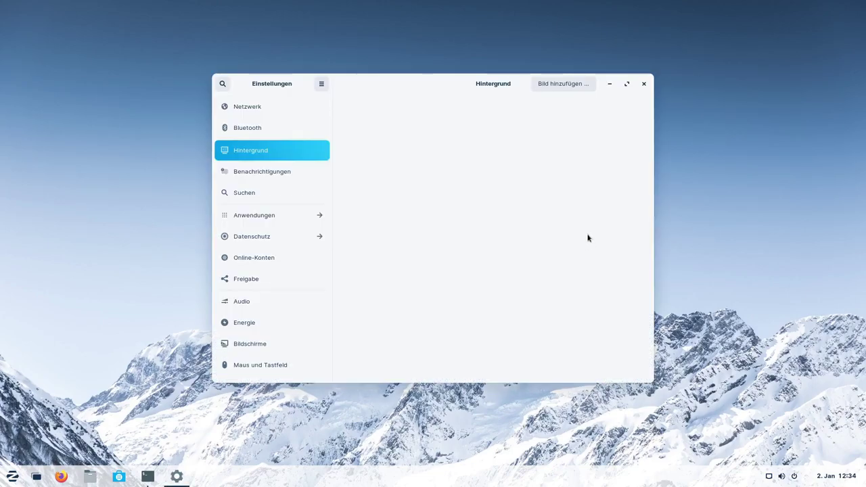
pyautogui.click(627, 84)
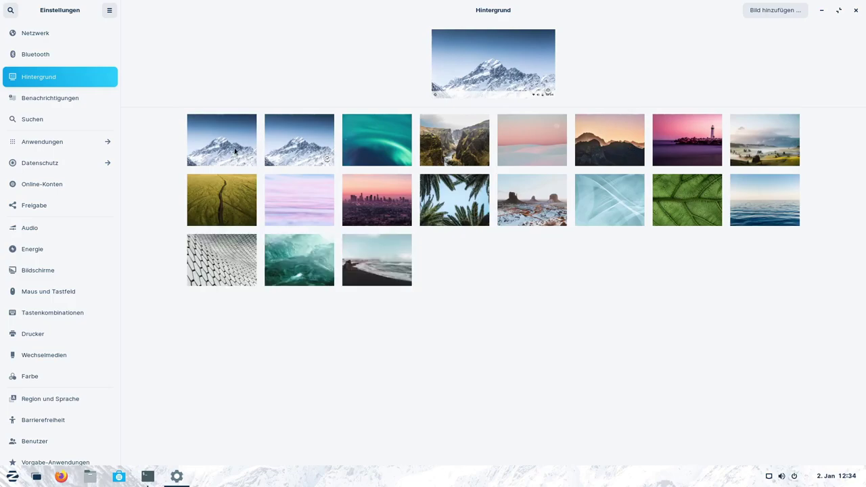
pyautogui.click(454, 140)
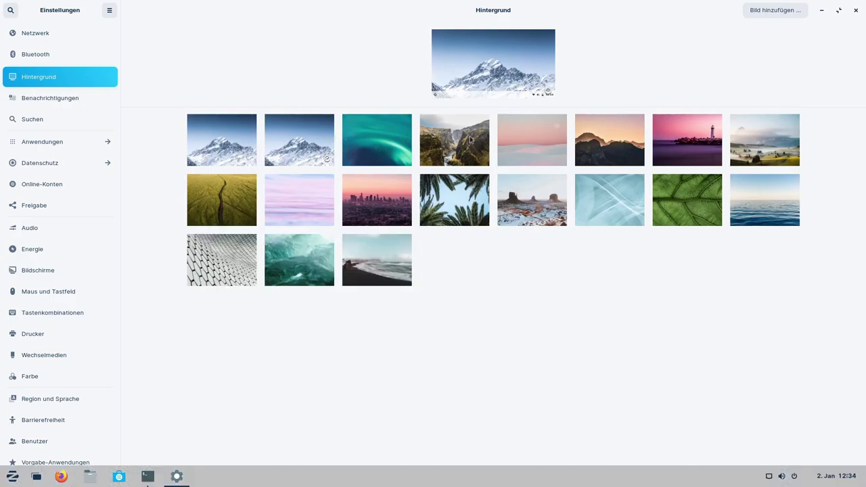
pyautogui.click(819, 11)
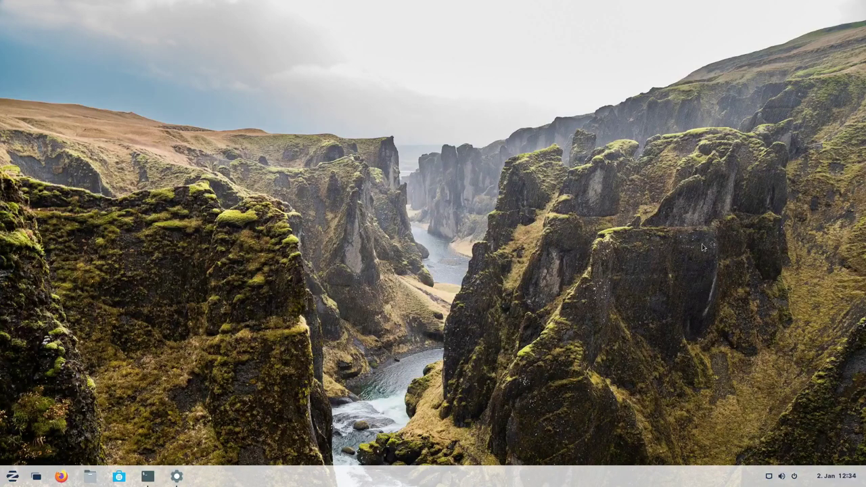
pyautogui.click(176, 475)
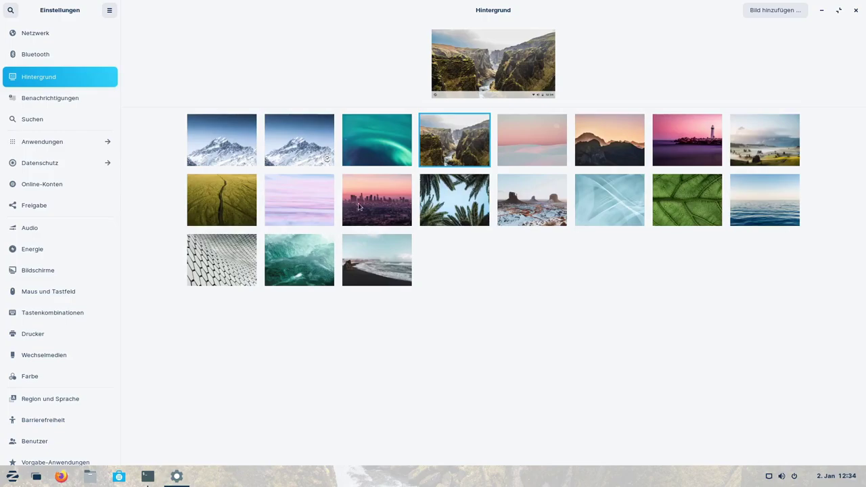
pyautogui.click(382, 215)
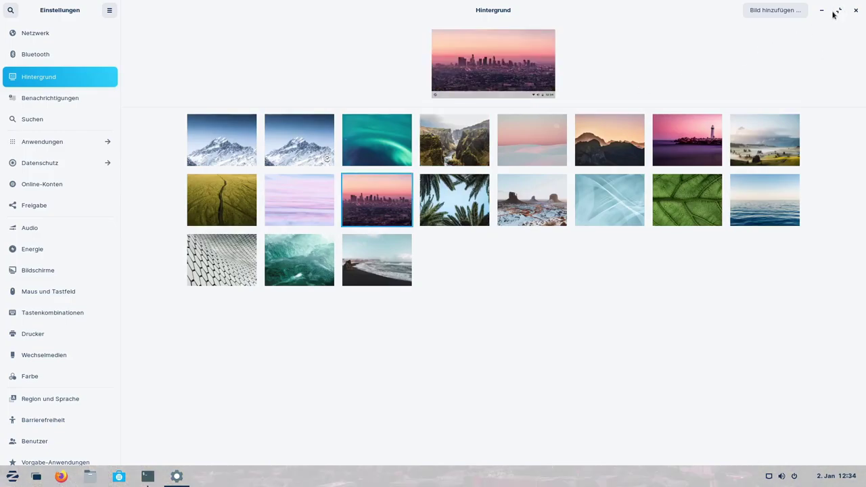
pyautogui.click(777, 124)
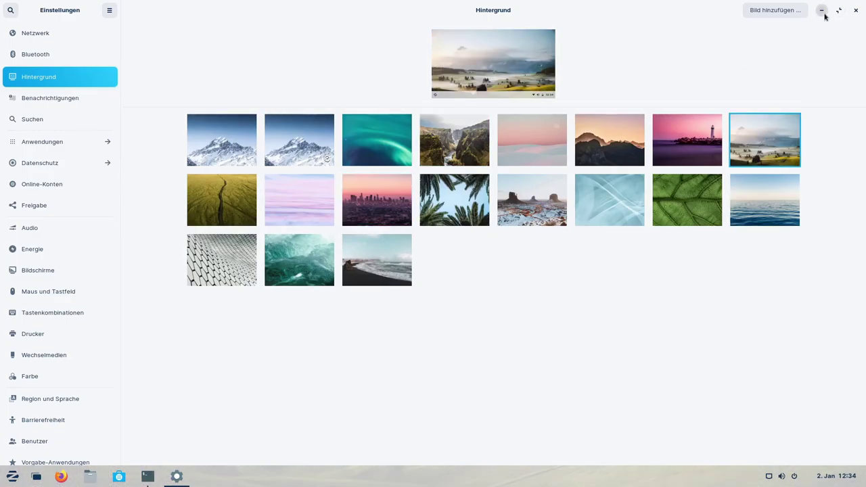
pyautogui.click(822, 10)
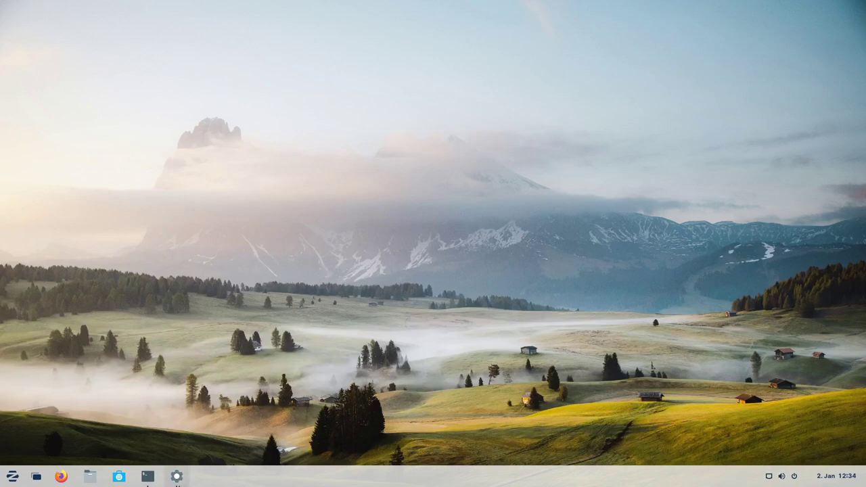
pyautogui.click(176, 476)
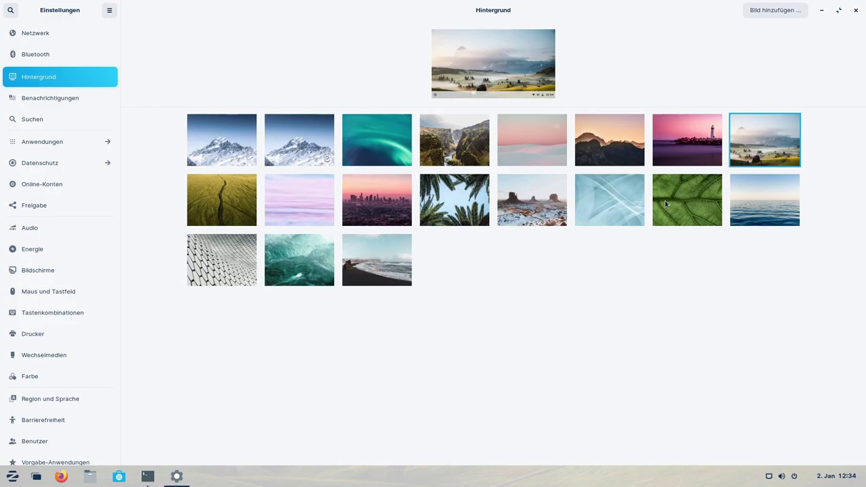
pyautogui.click(622, 205)
pyautogui.click(821, 11)
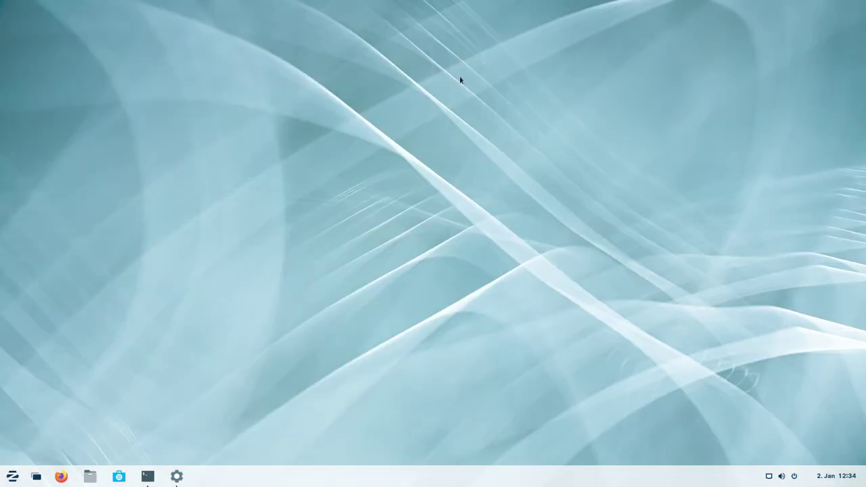
pyautogui.click(176, 476)
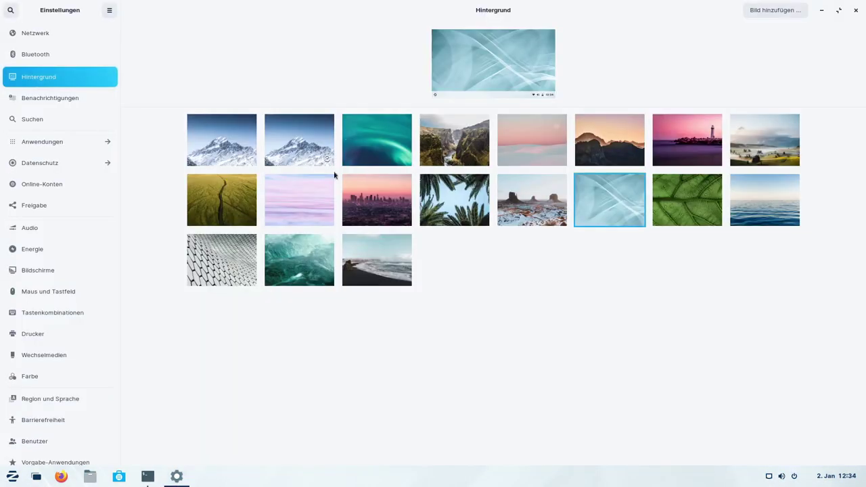
pyautogui.click(377, 140)
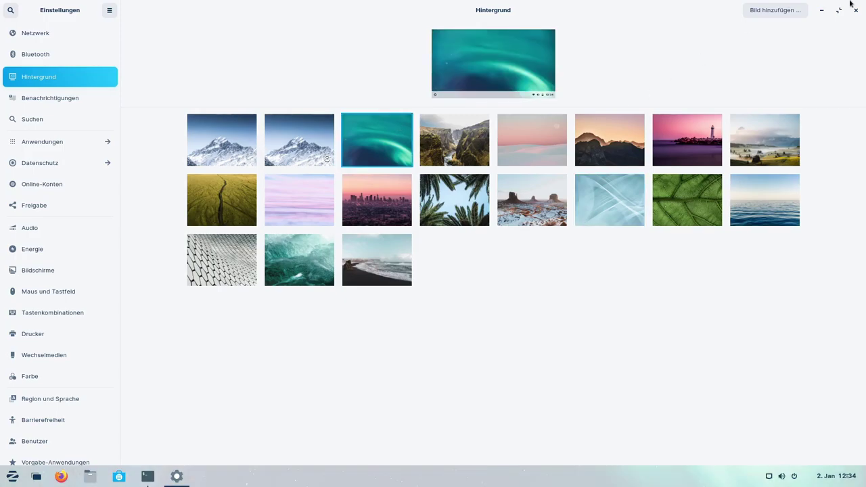
pyautogui.click(822, 10)
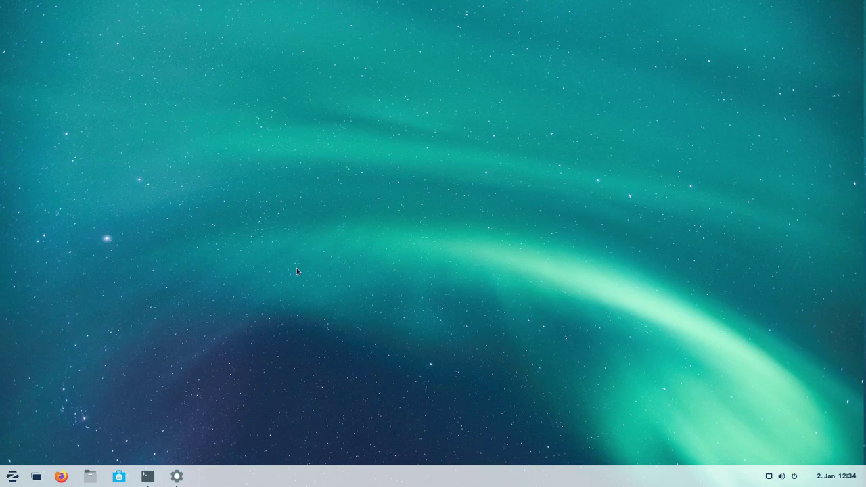
pyautogui.click(176, 477)
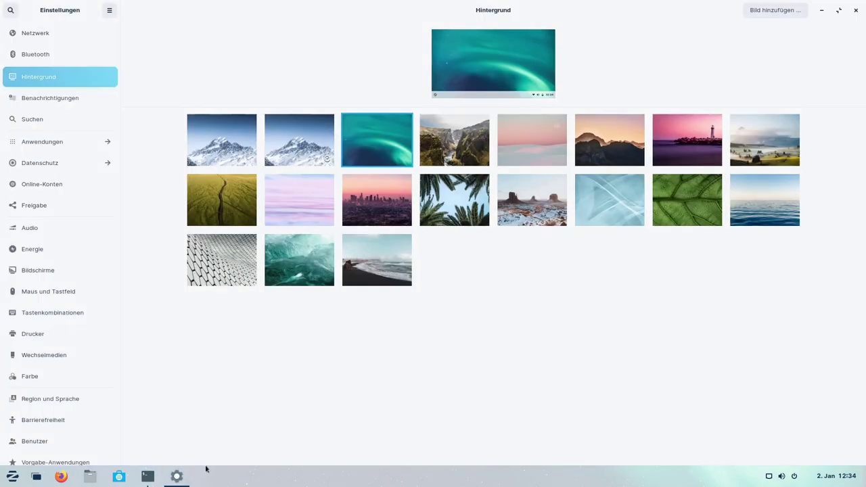
pyautogui.click(230, 142)
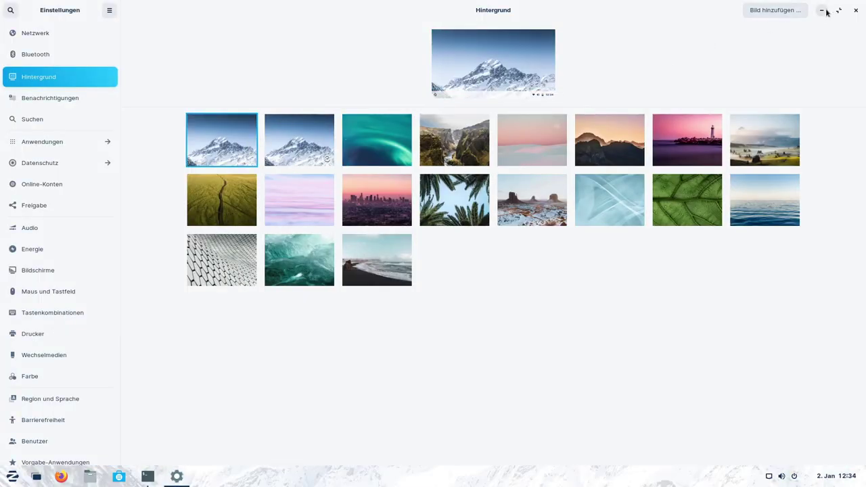
pyautogui.click(856, 11)
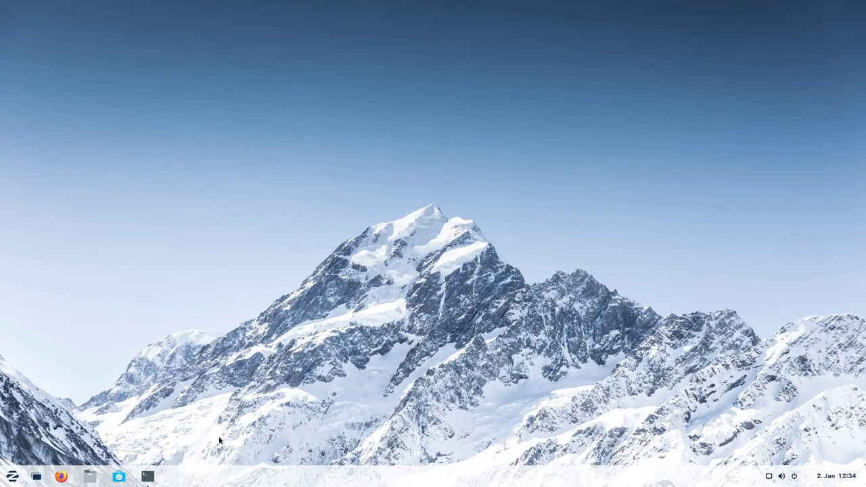
# Restore the terminal and run neofetch to print the Zorin OS 16 system summary.
pyautogui.moveTo(156, 481)
pyautogui.click(157, 402)
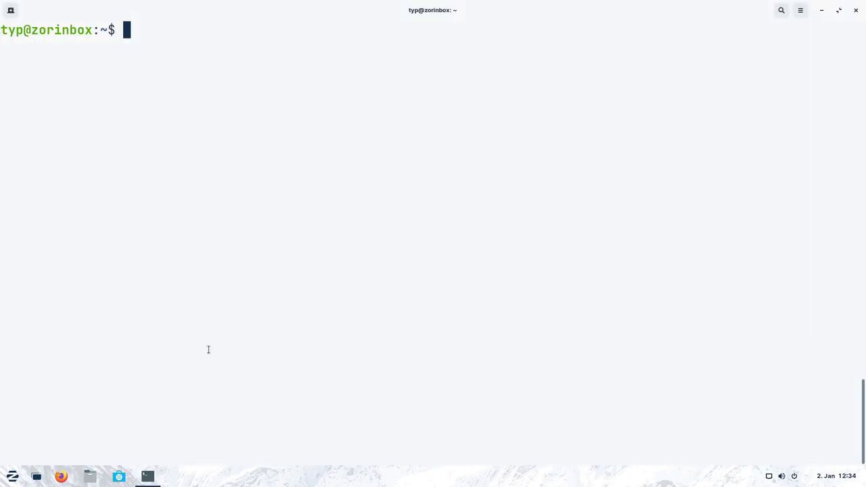
pyautogui.write('neofetch')
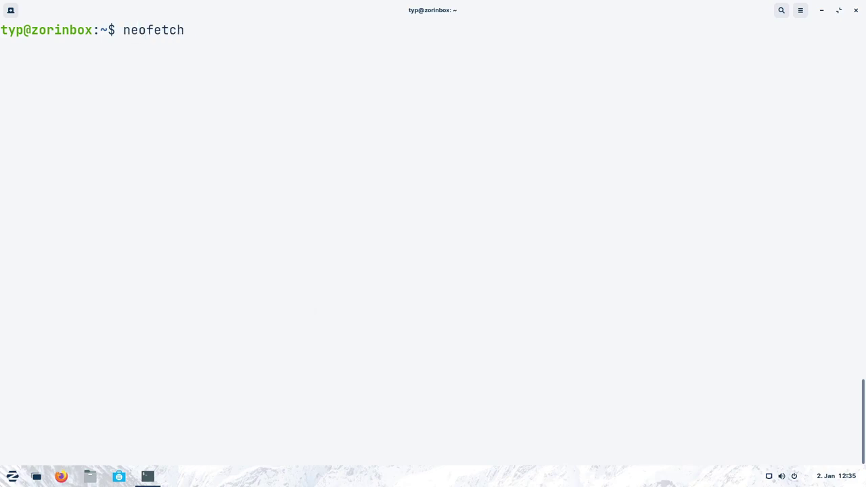
pyautogui.press('Return')
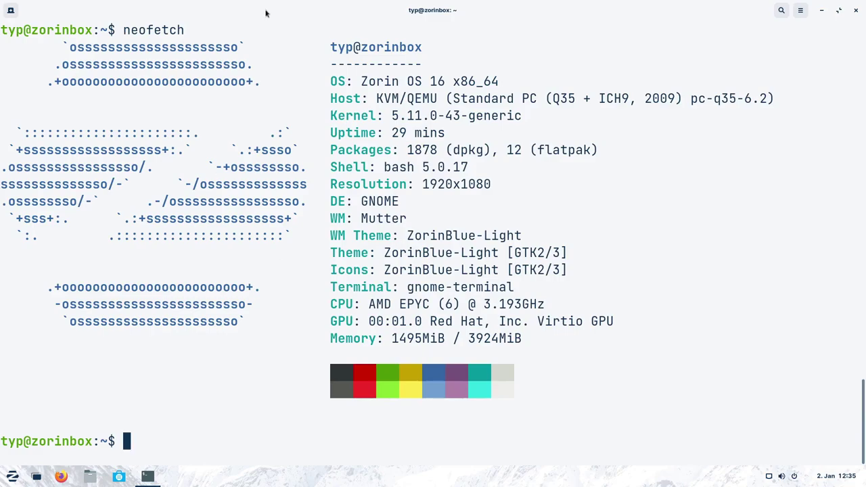